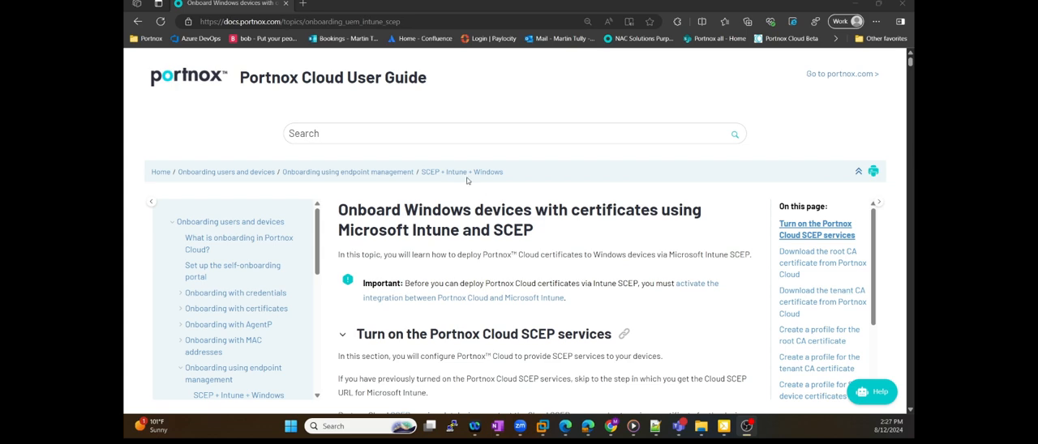
Look through the endpoint management onboarding topics and the guide's section on turning on the Portnox Cloud SCEP services
{"action": "scroll", "coordinate": [255, 277], "scroll_direction": "down", "scroll_amount": 2}
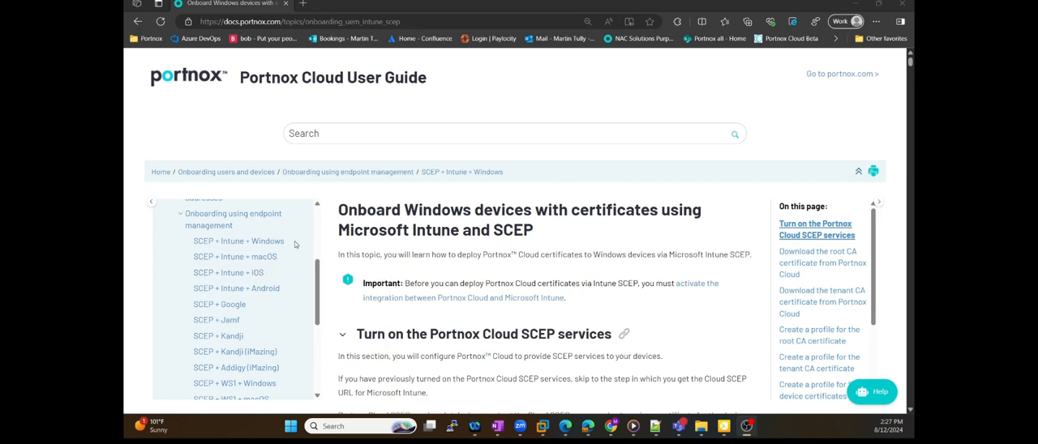
{"action": "scroll", "coordinate": [275, 273], "scroll_direction": "down", "scroll_amount": 1}
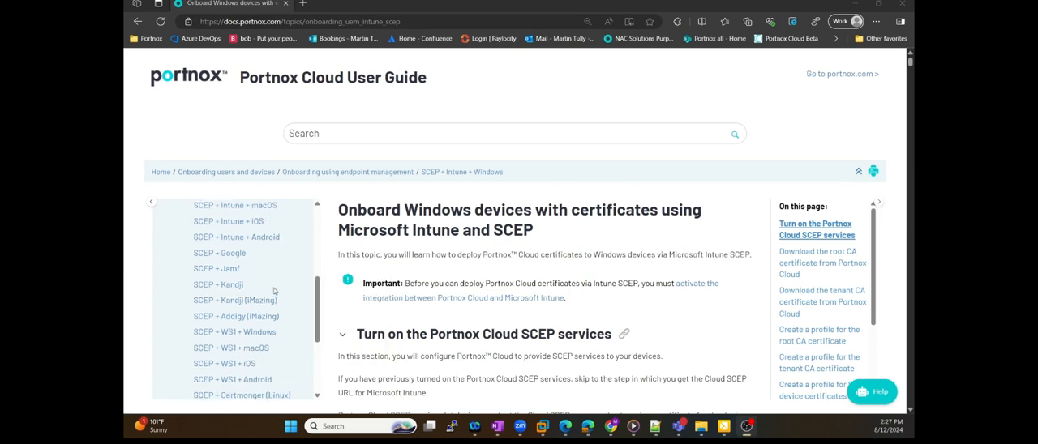
{"action": "scroll", "coordinate": [253, 279], "scroll_direction": "down", "scroll_amount": 1}
{"action": "scroll", "coordinate": [268, 306], "scroll_direction": "up", "scroll_amount": 1}
{"action": "scroll", "coordinate": [267, 306], "scroll_direction": "up", "scroll_amount": 2}
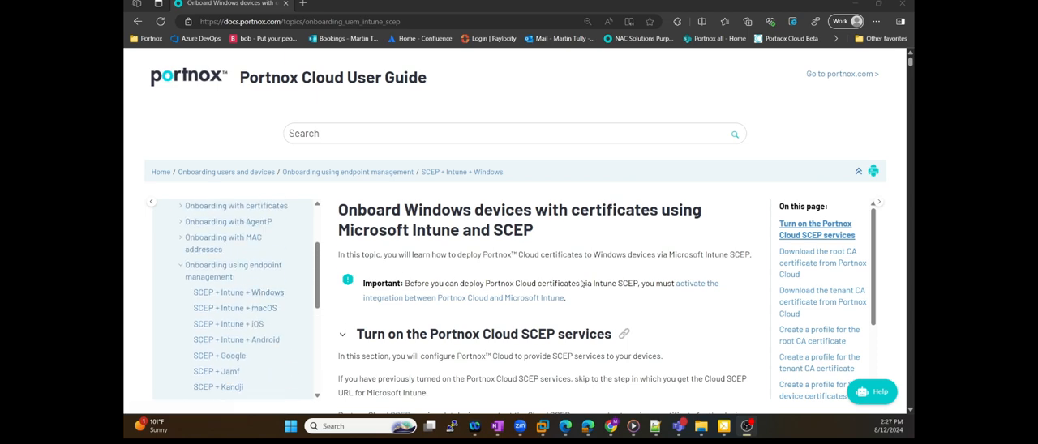
{"action": "scroll", "coordinate": [286, 317], "scroll_direction": "down", "scroll_amount": 3}
{"action": "scroll", "coordinate": [287, 317], "scroll_direction": "down", "scroll_amount": 1}
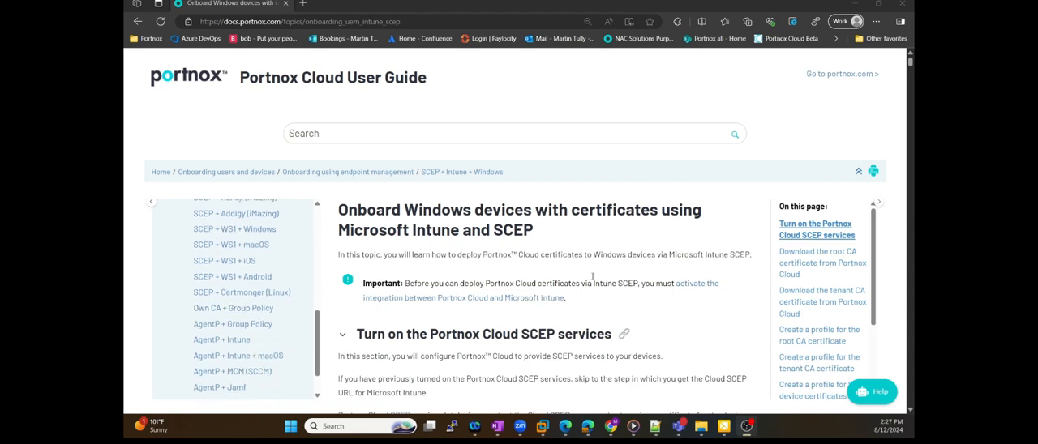
{"action": "scroll", "coordinate": [495, 214], "scroll_direction": "down", "scroll_amount": 3}
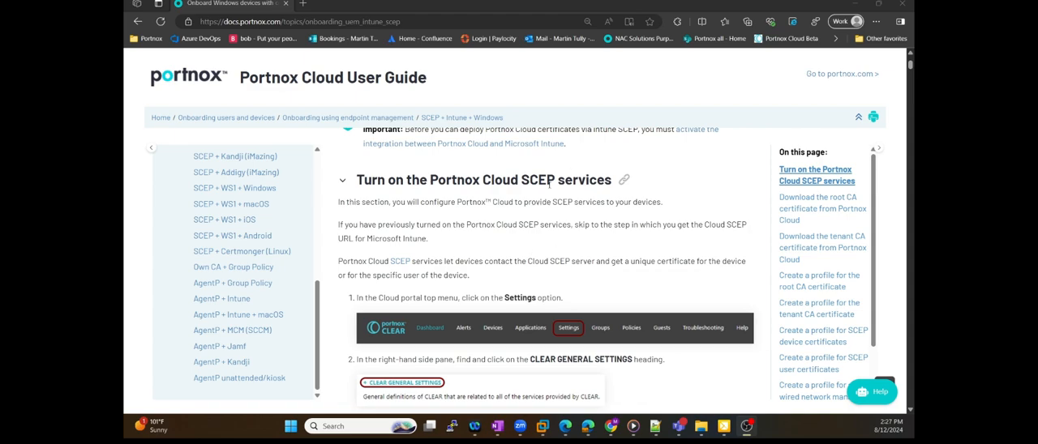
{"action": "left_click_drag", "start_coordinate": [521, 179], "coordinate": [611, 180]}
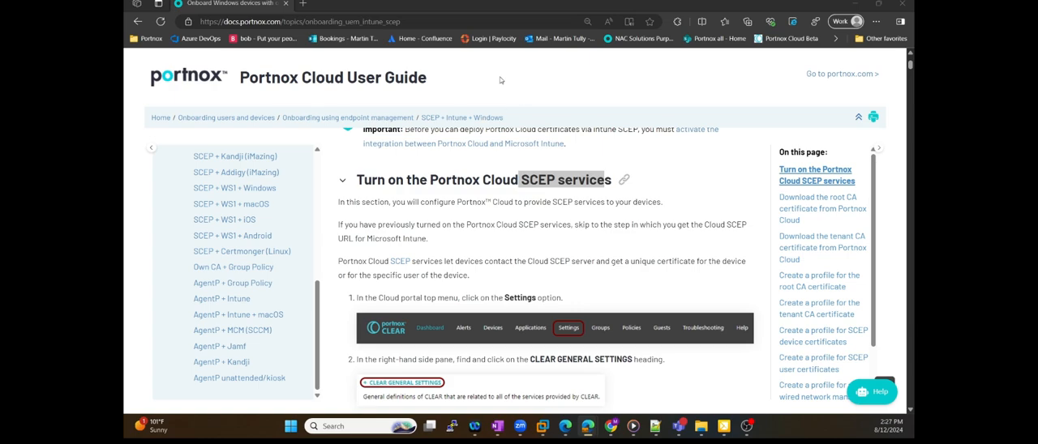
Switch to the Portnox CLEAR portal and examine the SCEP Services section in the CLEAR general settings
{"action": "left_click_drag", "start_coordinate": [734, 2], "coordinate": [739, 123]}
{"action": "double_click", "coordinate": [739, 123]}
{"action": "left_click", "coordinate": [363, 65]}
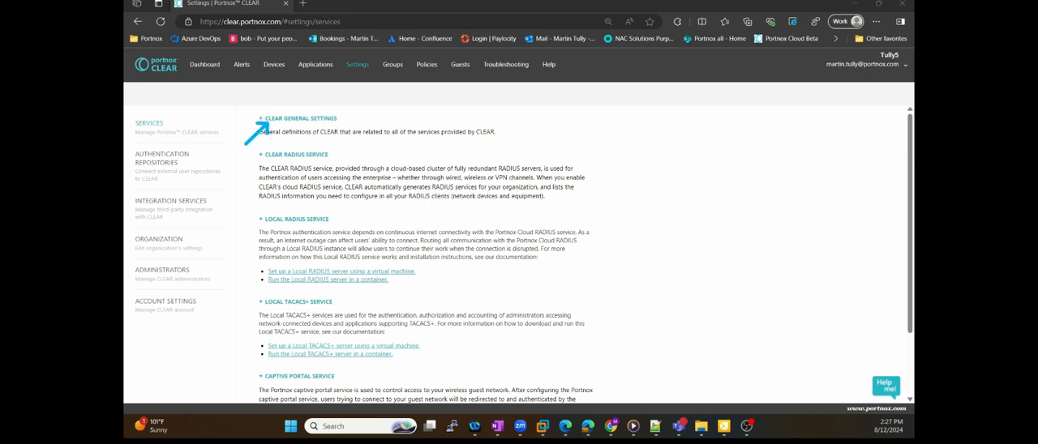
{"action": "left_click", "coordinate": [329, 120]}
{"action": "scroll", "coordinate": [426, 207], "scroll_direction": "down", "scroll_amount": 5}
{"action": "scroll", "coordinate": [433, 218], "scroll_direction": "down", "scroll_amount": 5}
{"action": "scroll", "coordinate": [433, 218], "scroll_direction": "down", "scroll_amount": 3}
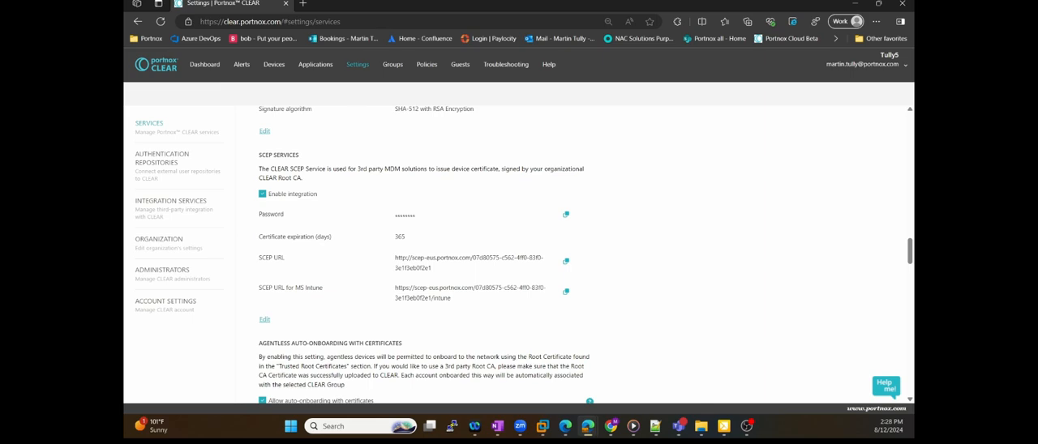
{"action": "mouse_move", "coordinate": [309, 142]}
{"action": "left_mouse_down"}
{"action": "mouse_move", "coordinate": [254, 149]}
{"action": "mouse_move", "coordinate": [513, 177]}
{"action": "mouse_move", "coordinate": [305, 150]}
{"action": "left_mouse_up"}
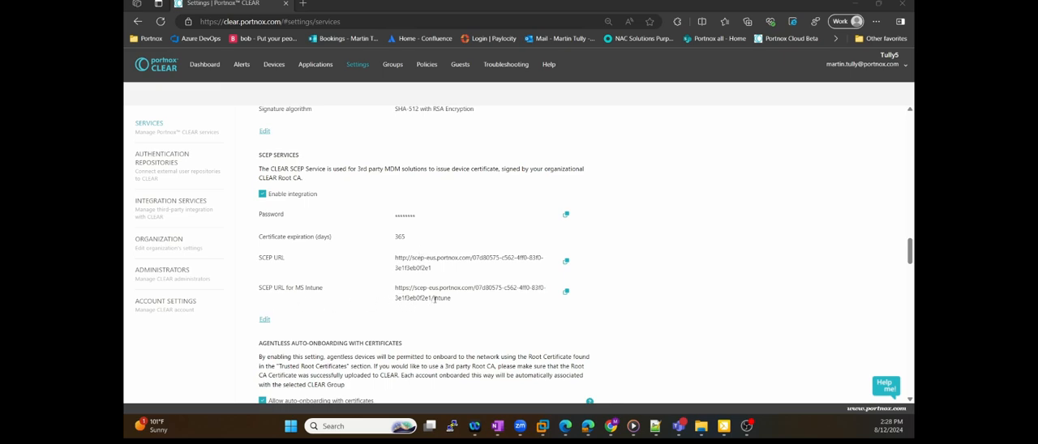
Examine the MS Intune Integration Service configuration among the portal's integration services
{"action": "left_click", "coordinate": [174, 203]}
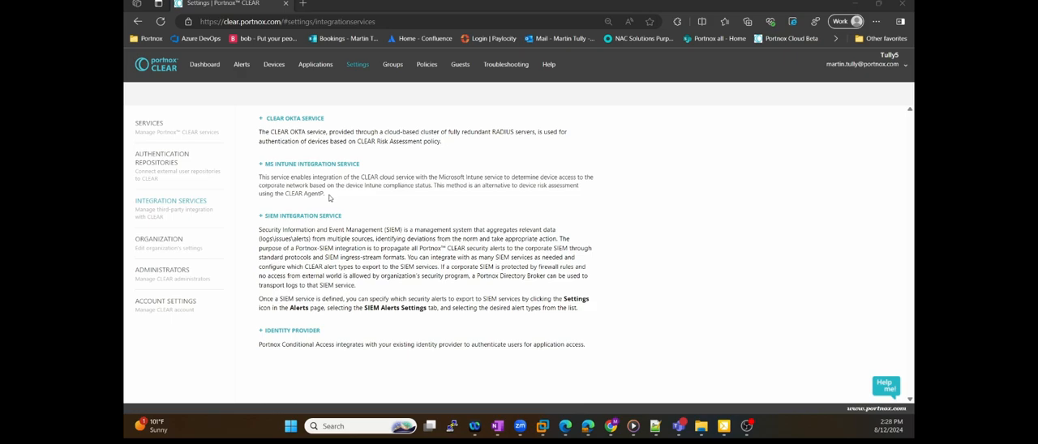
{"action": "left_click", "coordinate": [333, 168]}
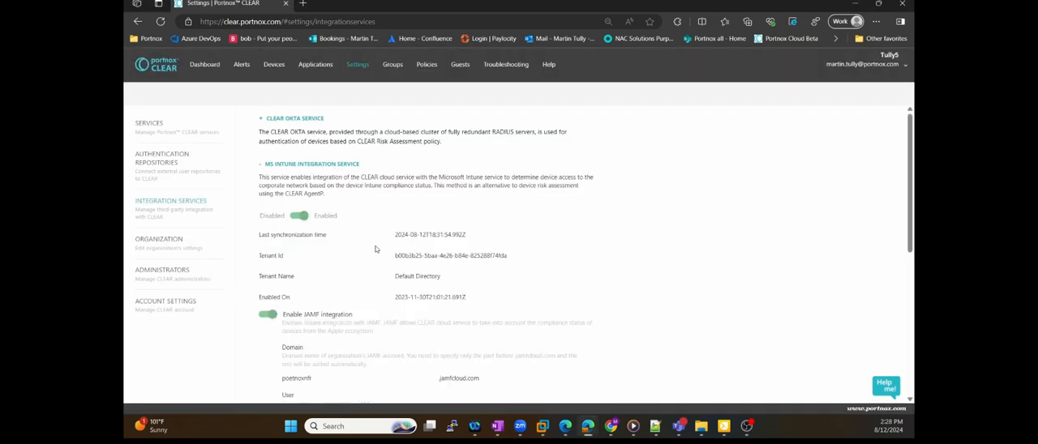
{"action": "scroll", "coordinate": [363, 235], "scroll_direction": "down", "scroll_amount": 1}
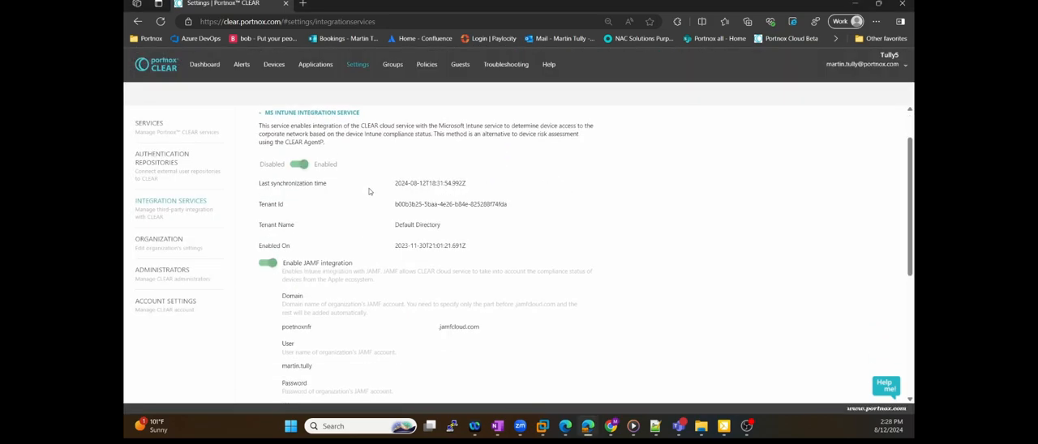
{"action": "scroll", "coordinate": [367, 188], "scroll_direction": "up", "scroll_amount": 1}
Return to the Portnox Cloud User Guide and read the instructions for downloading the root CA certificate
{"action": "left_click_drag", "start_coordinate": [432, 8], "coordinate": [124, 36]}
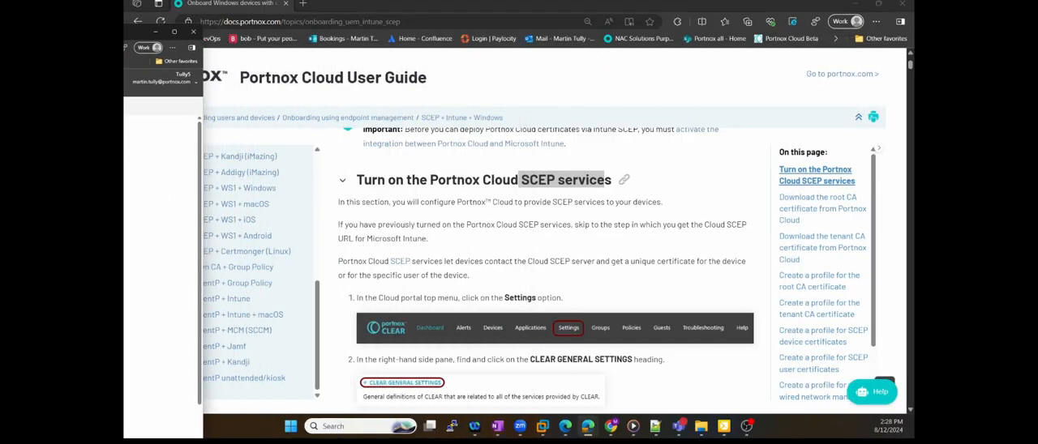
{"action": "left_click", "coordinate": [658, 244]}
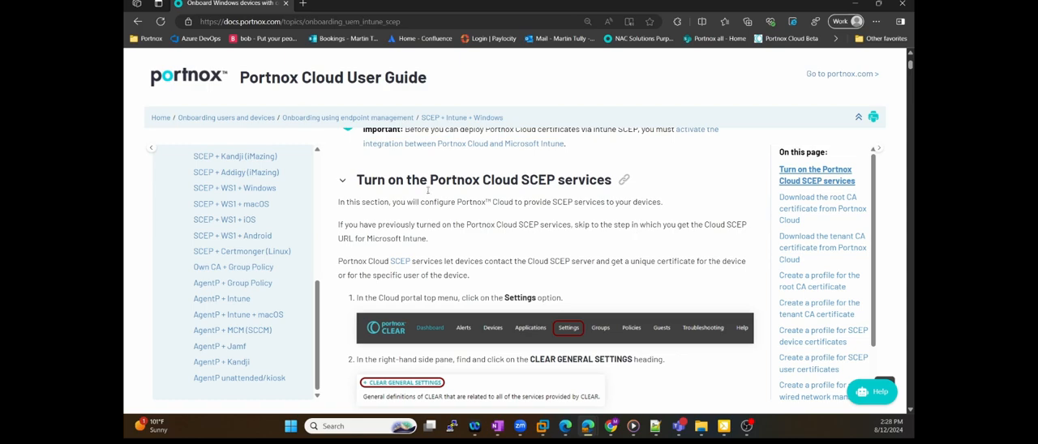
{"action": "scroll", "coordinate": [604, 244], "scroll_direction": "down", "scroll_amount": 6}
{"action": "scroll", "coordinate": [603, 243], "scroll_direction": "down", "scroll_amount": 3}
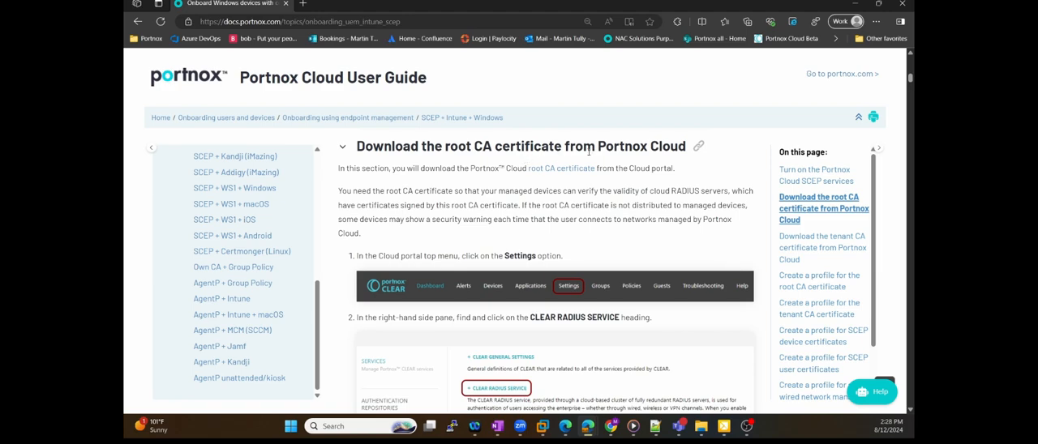
{"action": "scroll", "coordinate": [631, 220], "scroll_direction": "down", "scroll_amount": 4}
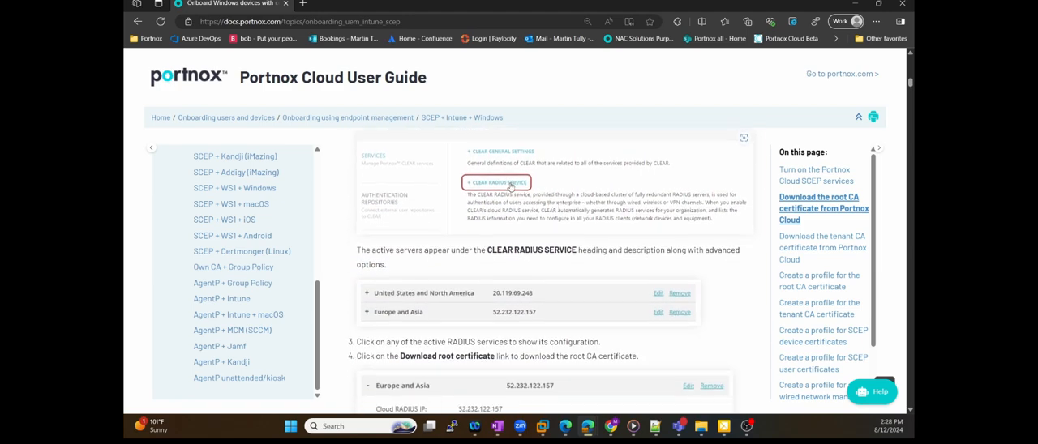
{"action": "scroll", "coordinate": [511, 185], "scroll_direction": "down", "scroll_amount": 3}
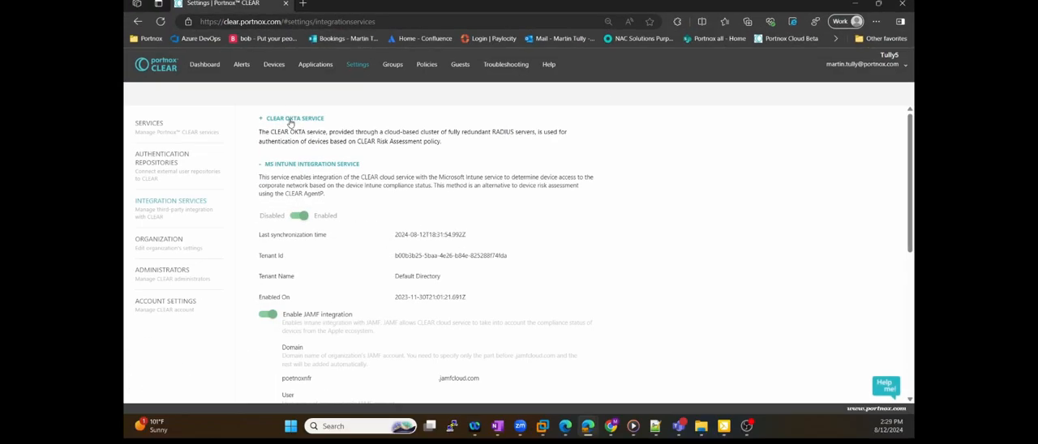
Download the root certificate from the United States and North America instance of the CLEAR RADIUS service
{"action": "left_click", "coordinate": [163, 128]}
{"action": "left_click", "coordinate": [300, 155]}
{"action": "left_click", "coordinate": [317, 225]}
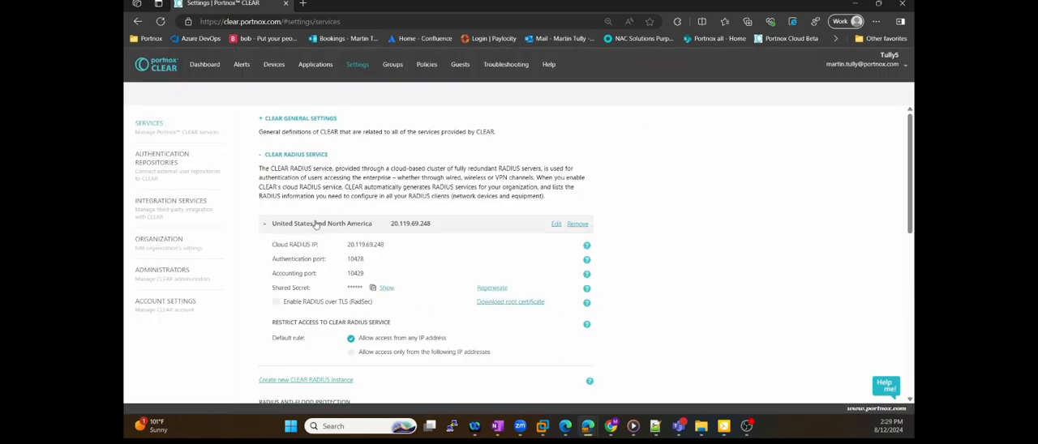
{"action": "scroll", "coordinate": [357, 223], "scroll_direction": "down", "scroll_amount": 2}
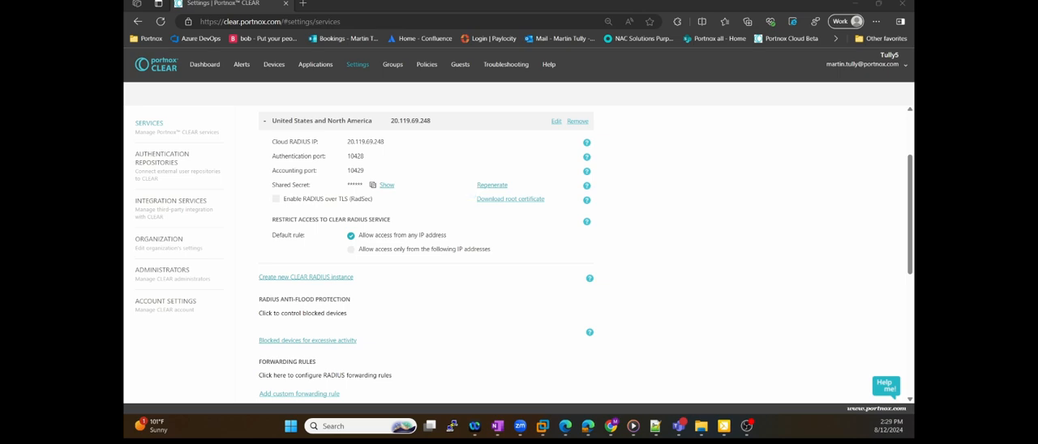
{"action": "left_click", "coordinate": [521, 204]}
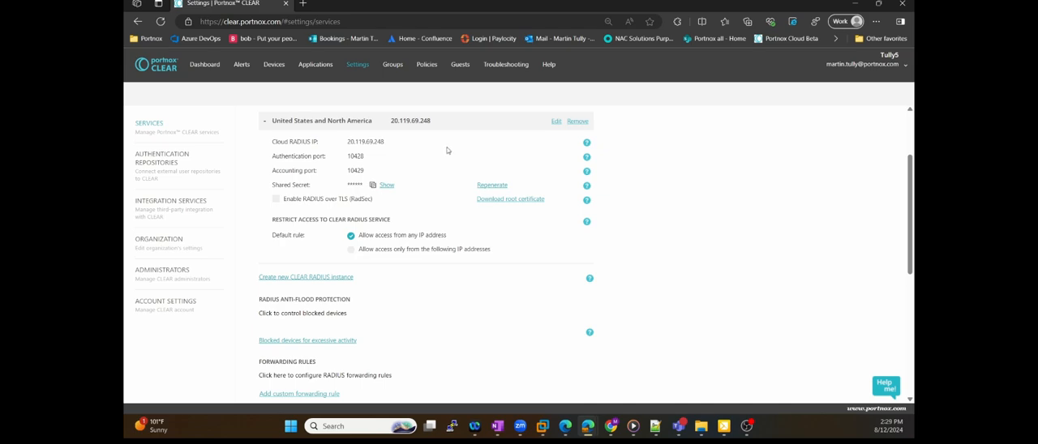
Download the tenant's default root certificate from the Trusted Root Certificates section of the CLEAR general settings
{"action": "scroll", "coordinate": [414, 167], "scroll_direction": "up", "scroll_amount": 2}
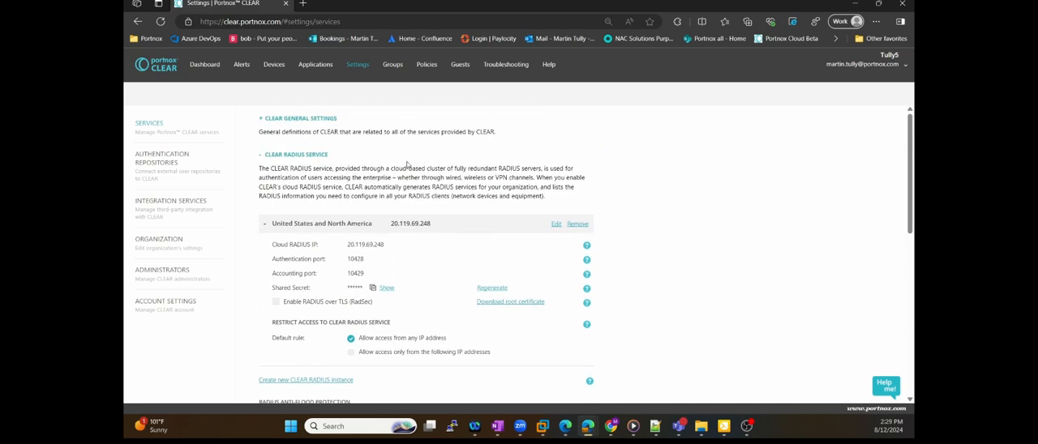
{"action": "left_click", "coordinate": [326, 119]}
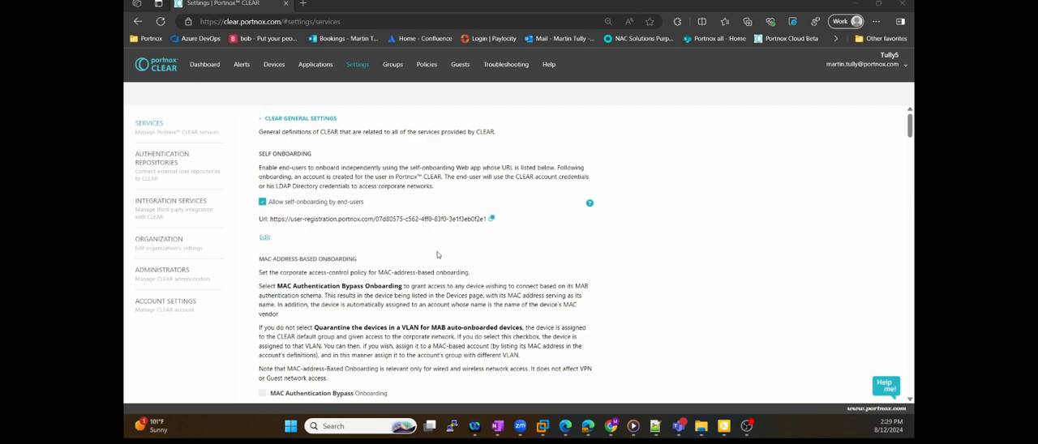
{"action": "scroll", "coordinate": [440, 258], "scroll_direction": "down", "scroll_amount": 10}
{"action": "scroll", "coordinate": [441, 258], "scroll_direction": "down", "scroll_amount": 5}
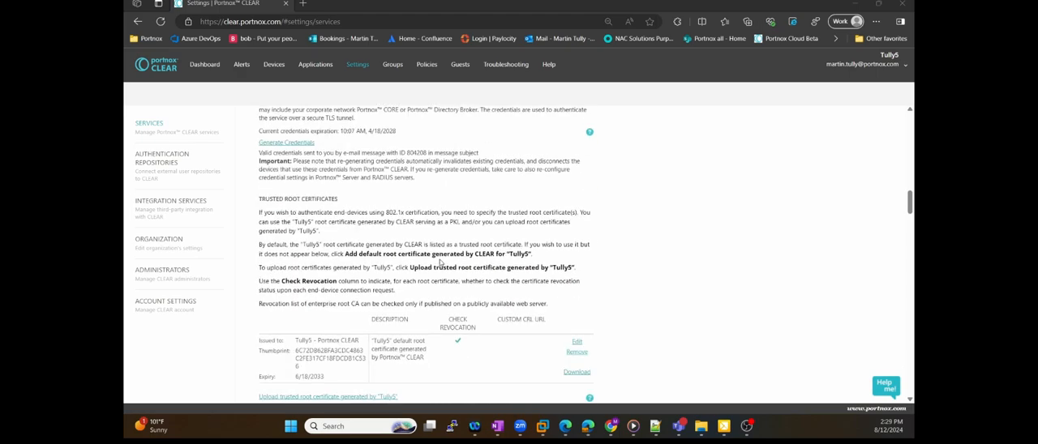
{"action": "scroll", "coordinate": [439, 259], "scroll_direction": "down", "scroll_amount": 4}
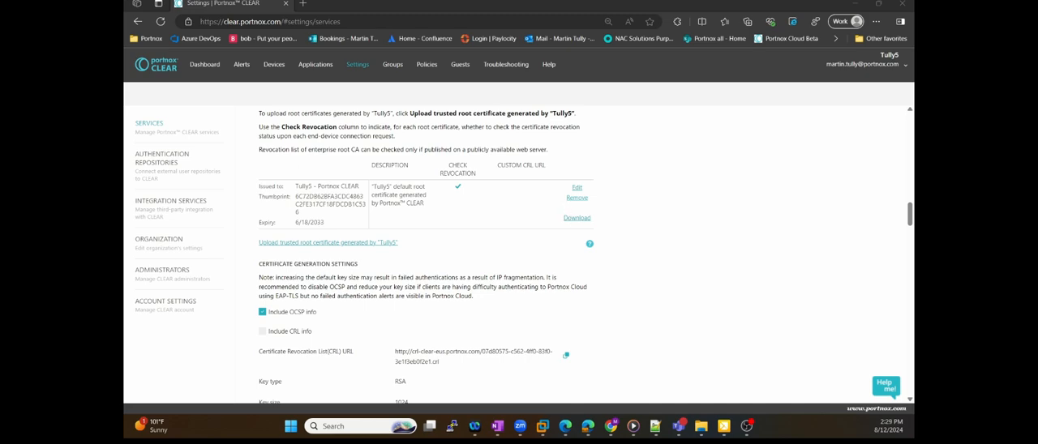
{"action": "left_click", "coordinate": [577, 218]}
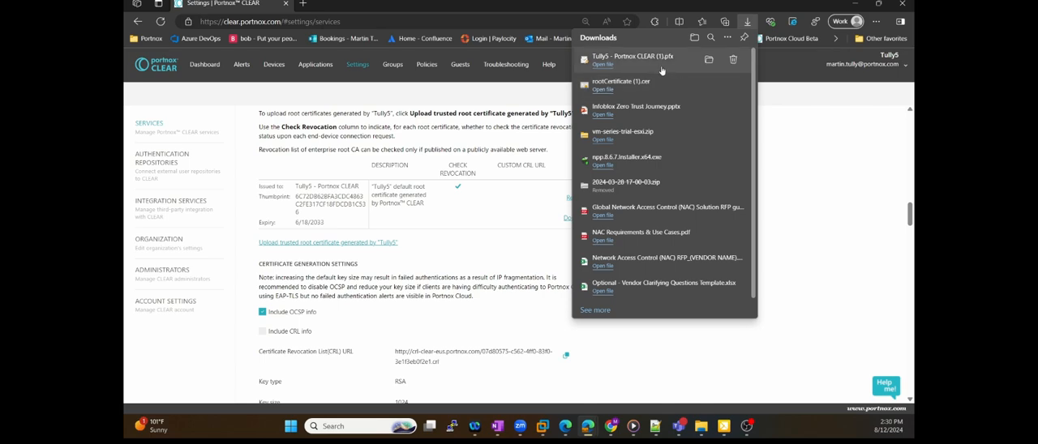
Start importing the downloaded tenant .pfx certificate for the current user, leaving the private key password blank and the import options at their defaults
{"action": "left_click", "coordinate": [707, 60]}
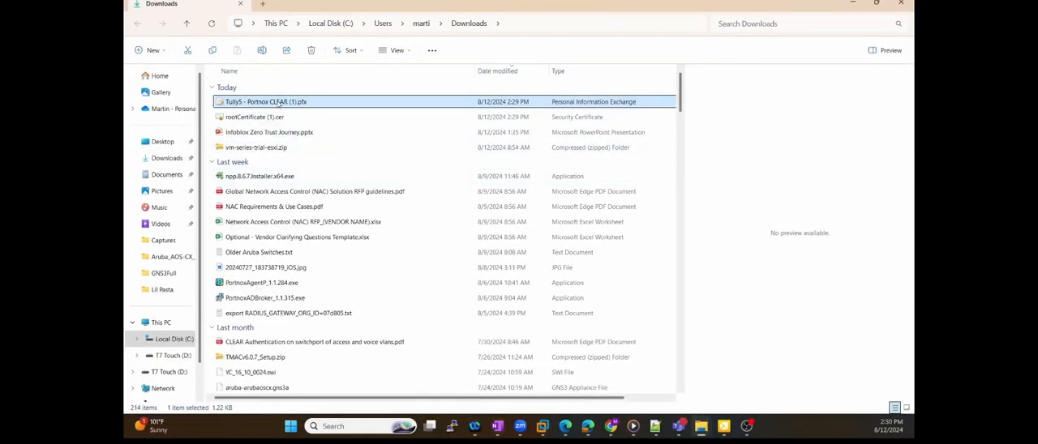
{"action": "key", "text": "Return"}
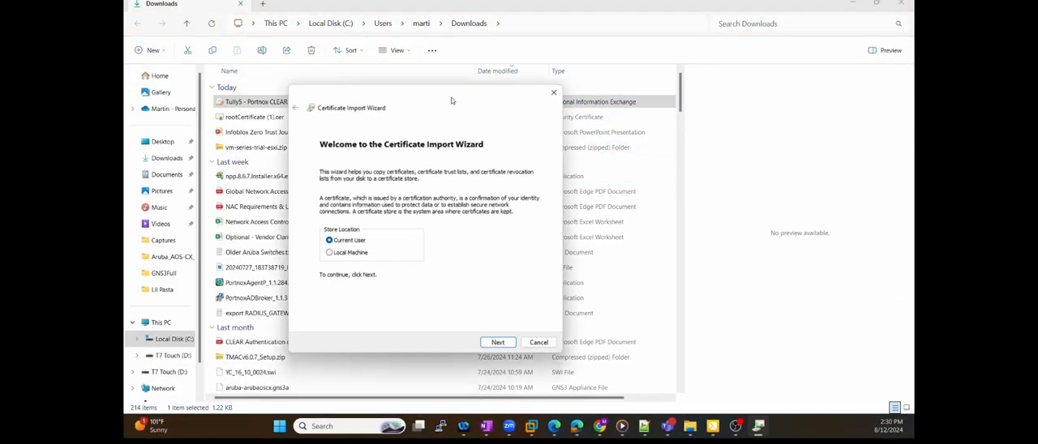
{"action": "left_click", "coordinate": [543, 321]}
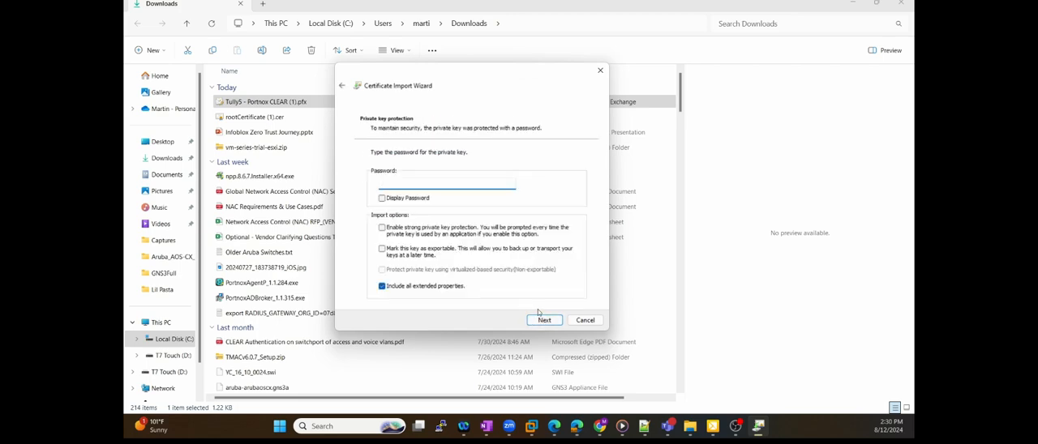
{"action": "left_click", "coordinate": [544, 320]}
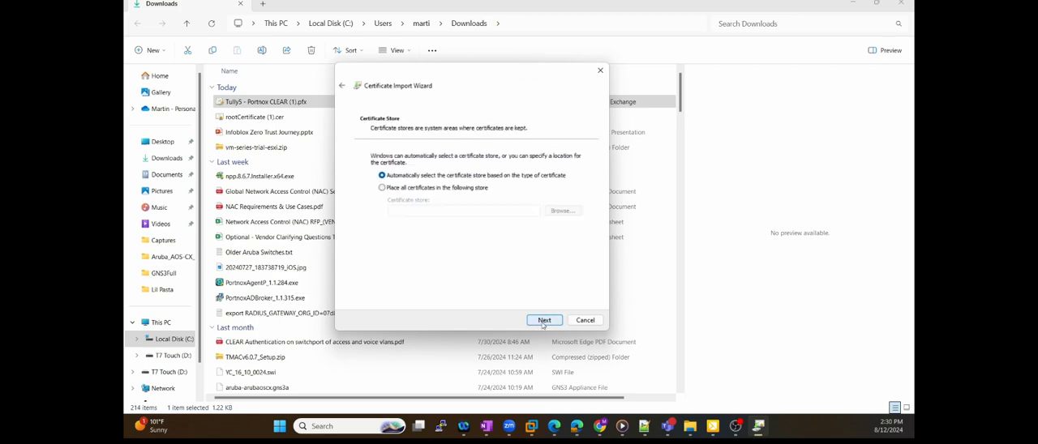
Place the imported certificate in the Personal store, finish the import, and close the Downloads folder and browser download list
{"action": "left_click", "coordinate": [435, 188]}
{"action": "left_click", "coordinate": [566, 212]}
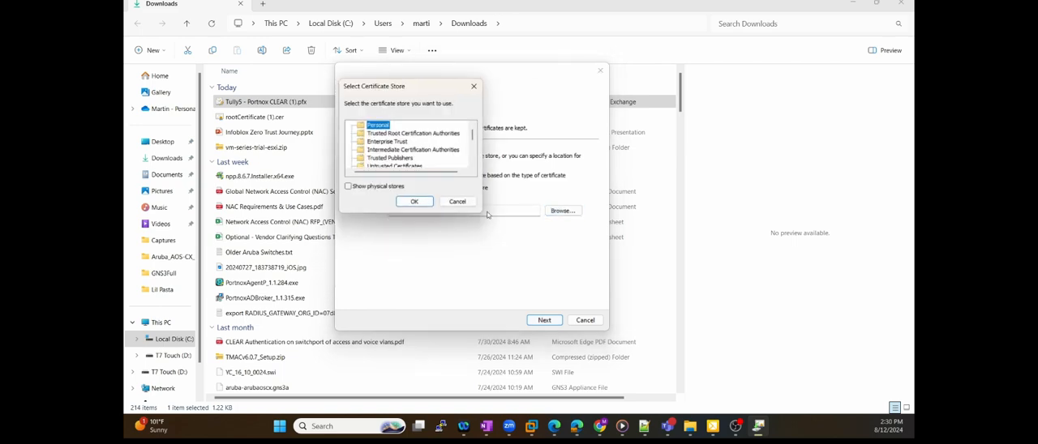
{"action": "left_click", "coordinate": [416, 202]}
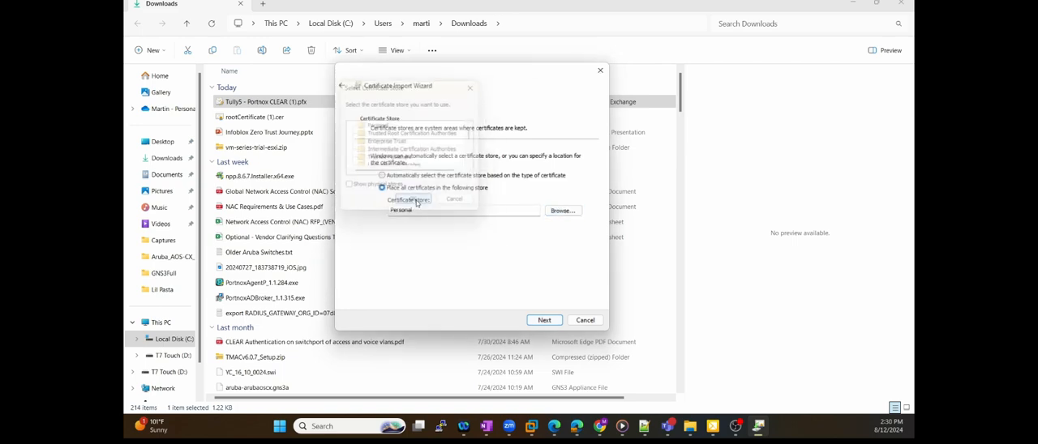
{"action": "left_click", "coordinate": [544, 320]}
{"action": "left_click", "coordinate": [539, 321]}
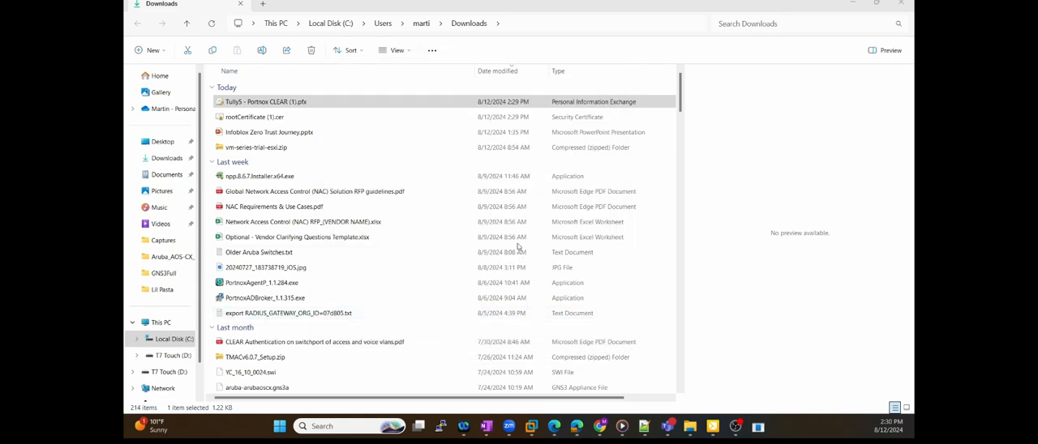
{"action": "left_click", "coordinate": [907, 4]}
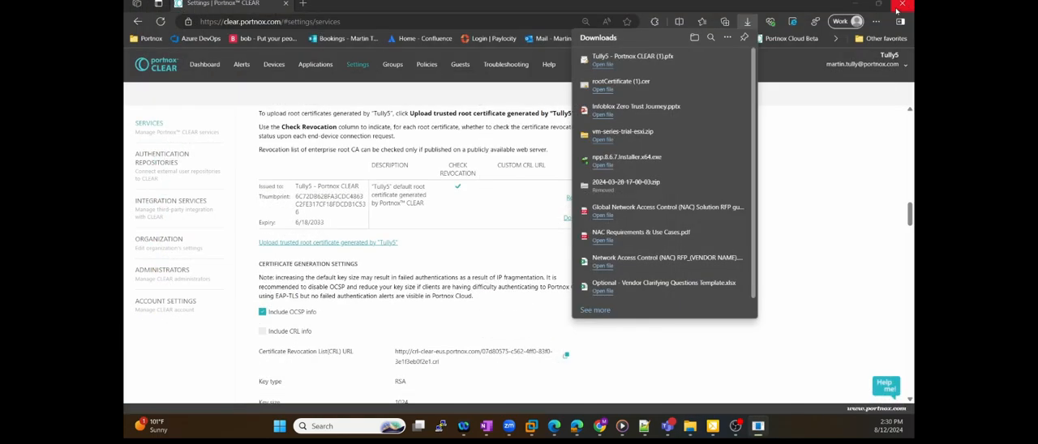
{"action": "left_click", "coordinate": [865, 160]}
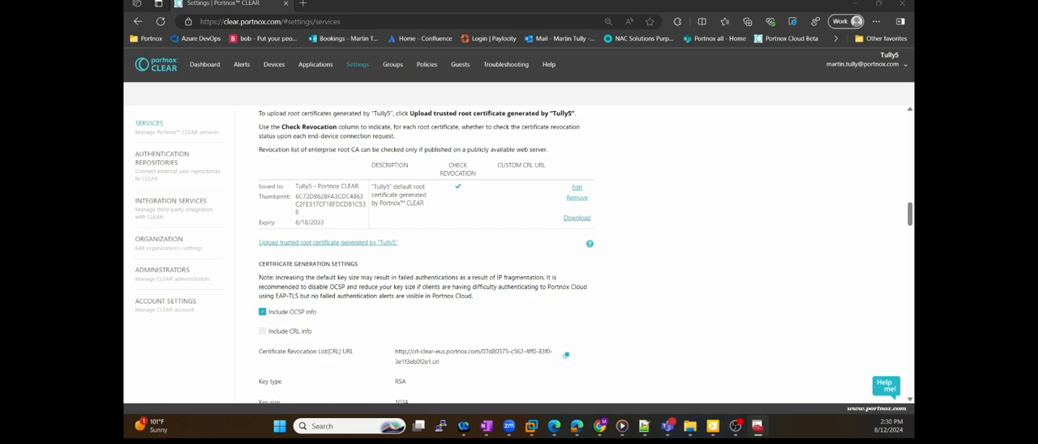
Maximize the certificate manager window and select the Tully5 - Portnox CLEAR certificate in the current user's Personal certificates
{"action": "left_click_drag", "start_coordinate": [736, 133], "coordinate": [620, 91]}
{"action": "double_click", "coordinate": [603, 86]}
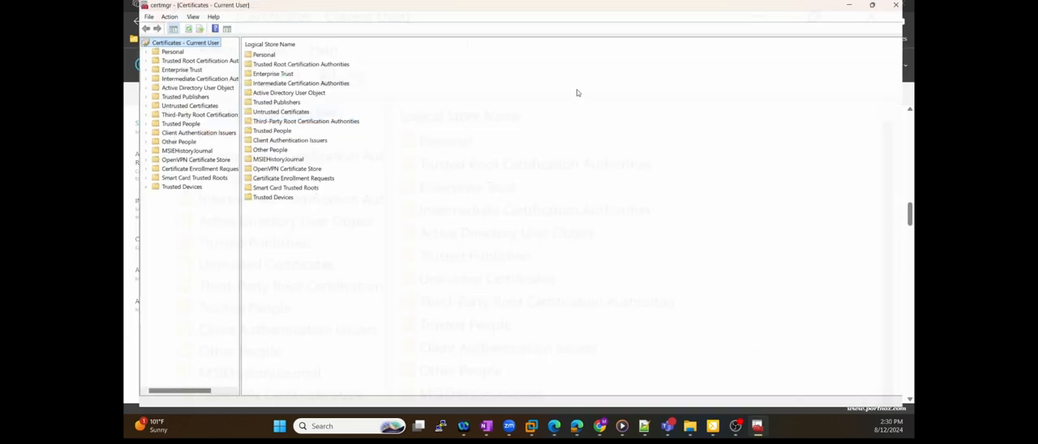
{"action": "double_click", "coordinate": [161, 49]}
{"action": "left_click", "coordinate": [171, 58]}
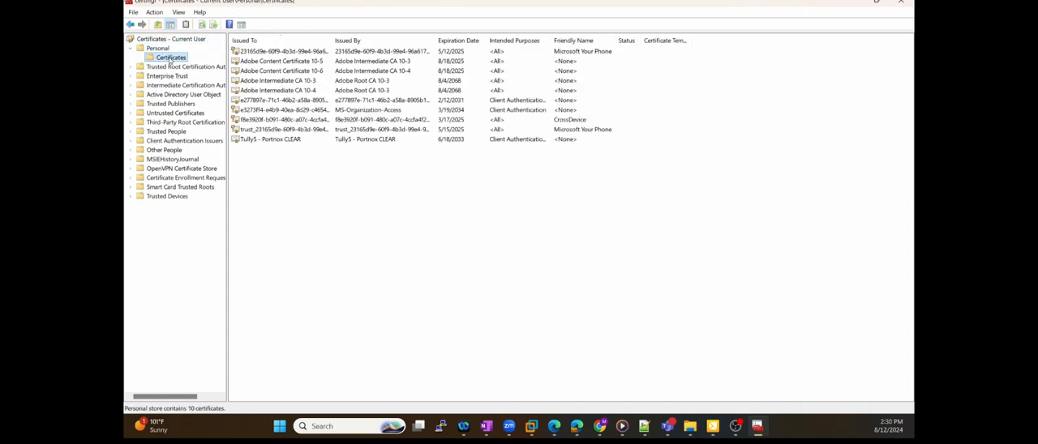
{"action": "left_click", "coordinate": [301, 142]}
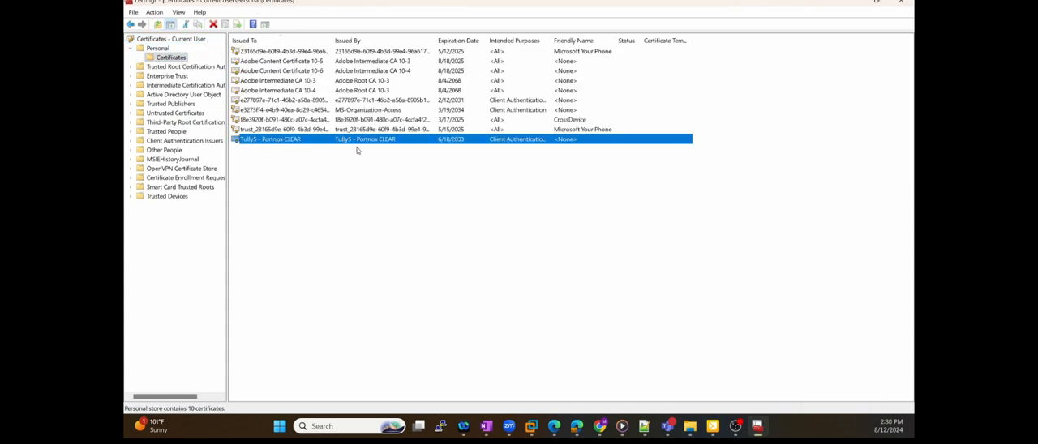
Start exporting the selected tenant certificate in Base-64 encoded X.509 (.CER) format
{"action": "right_click", "coordinate": [290, 143]}
{"action": "mouse_move", "coordinate": [318, 164]}
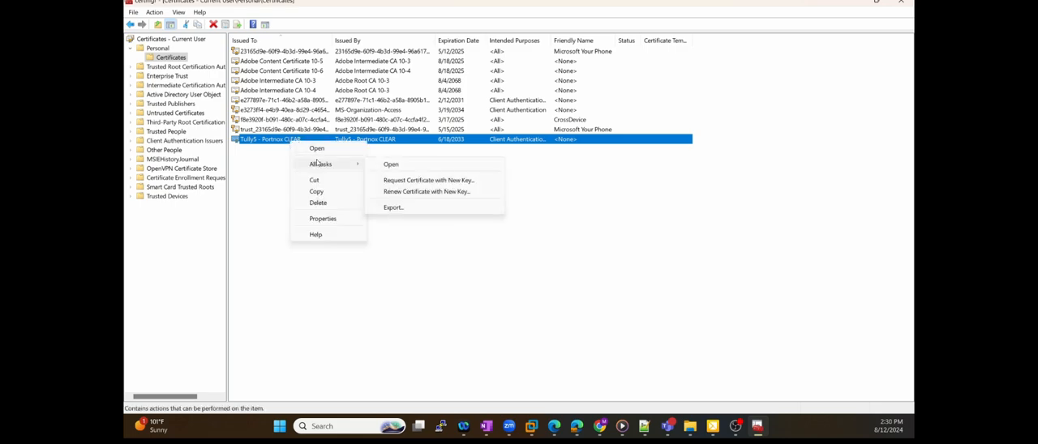
{"action": "left_click", "coordinate": [394, 208]}
{"action": "left_click", "coordinate": [593, 326]}
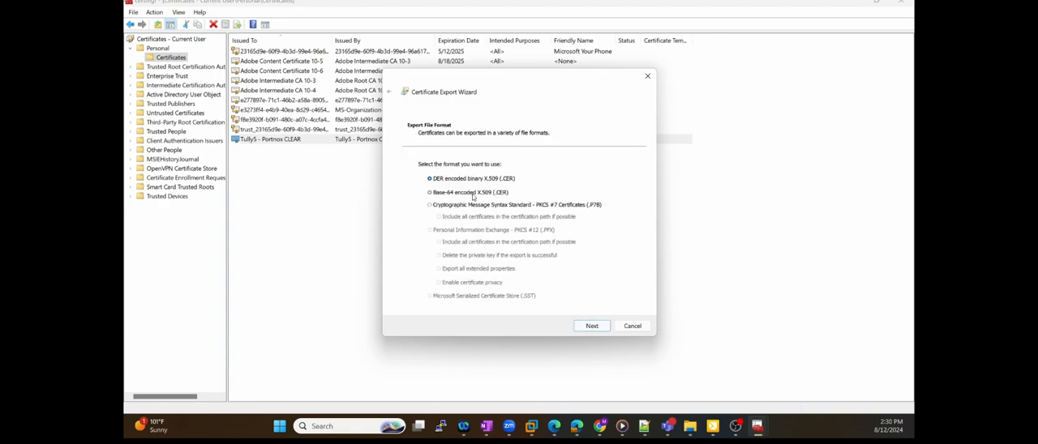
{"action": "left_click", "coordinate": [588, 324]}
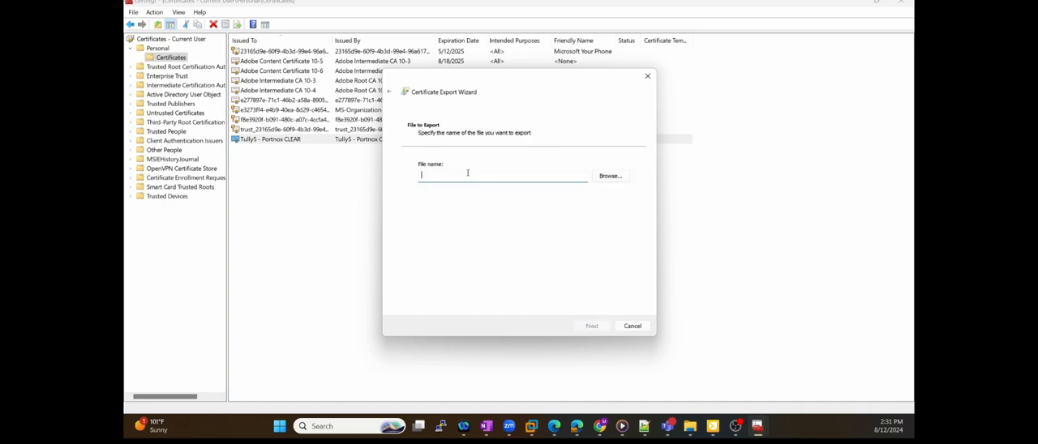
Save the exported certificate to the Desktop as Tully5, finish the export, and close the certificate manager
{"action": "type", "text": "Tully5Tenant"}
{"action": "left_click", "coordinate": [611, 176]}
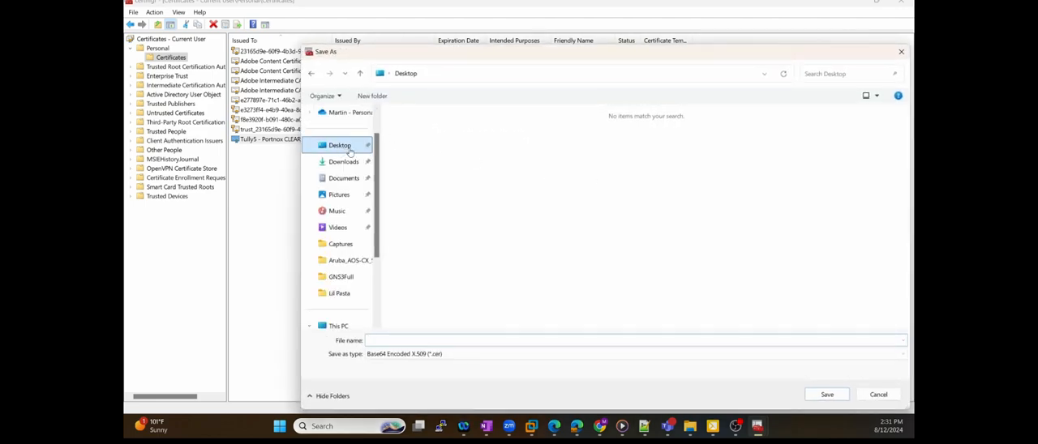
{"action": "left_click", "coordinate": [425, 338]}
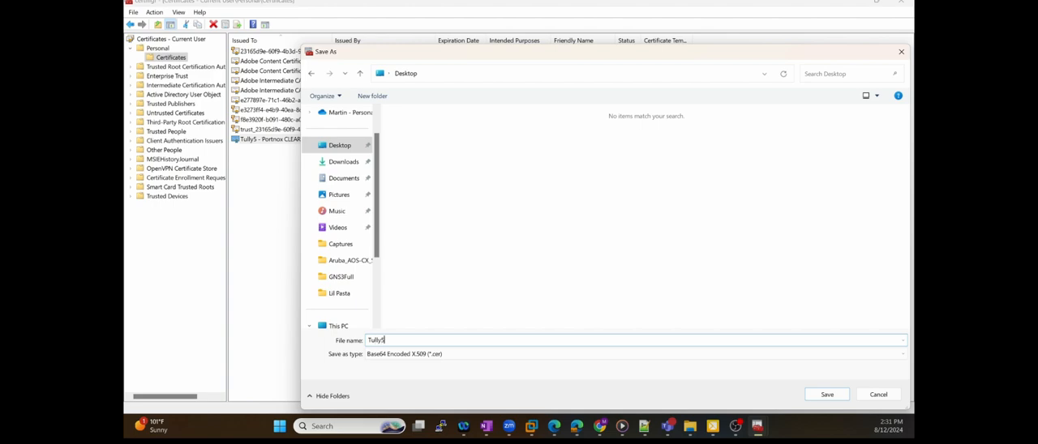
{"action": "left_click", "coordinate": [814, 393]}
{"action": "left_click", "coordinate": [606, 325]}
{"action": "left_click", "coordinate": [600, 326]}
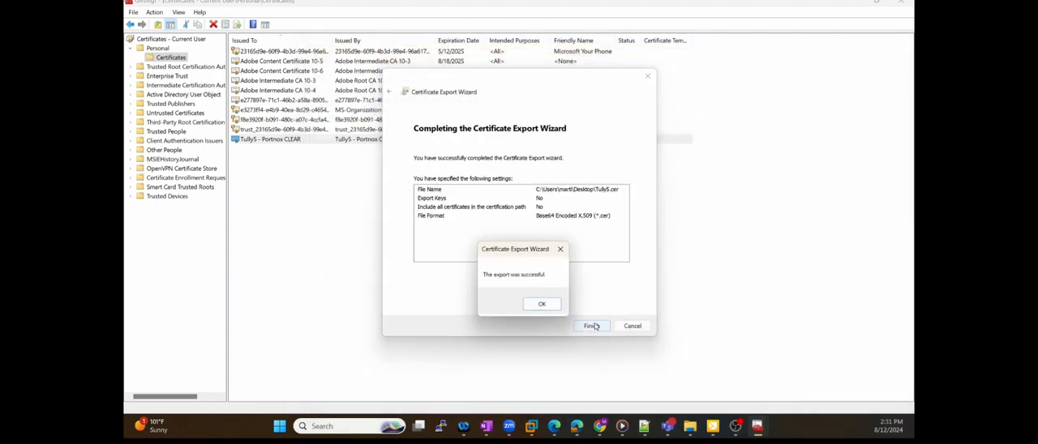
{"action": "left_click", "coordinate": [555, 305]}
{"action": "left_click", "coordinate": [901, 2]}
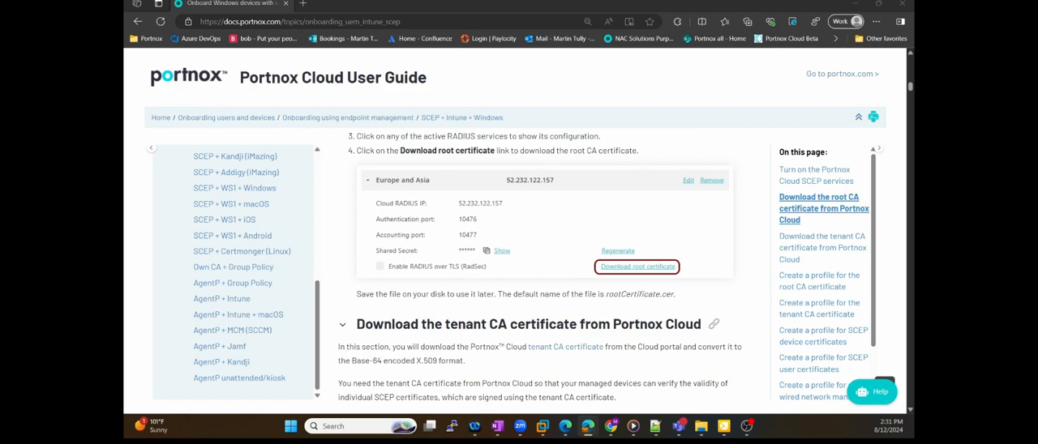
Review the user guide's instructions for downloading the tenant CA certificate and creating an Intune profile for the root CA certificate
{"action": "scroll", "coordinate": [492, 271], "scroll_direction": "down", "scroll_amount": 1}
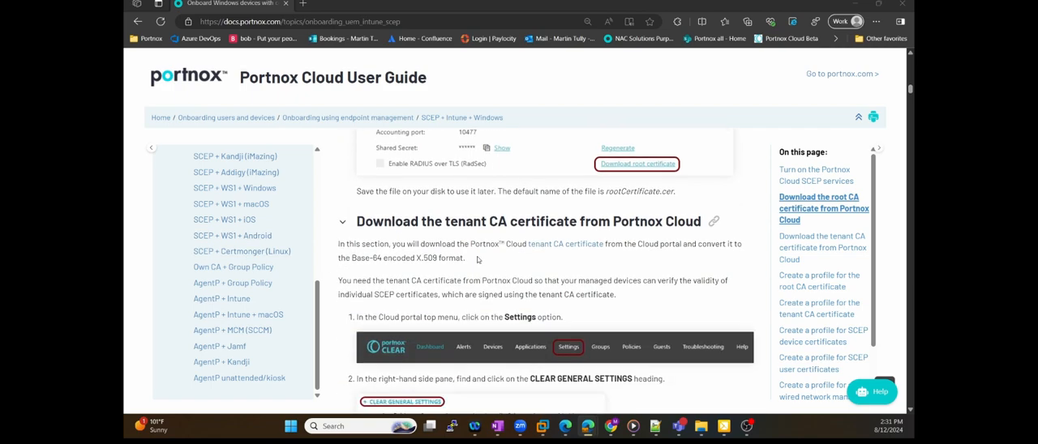
{"action": "scroll", "coordinate": [452, 224], "scroll_direction": "down", "scroll_amount": 5}
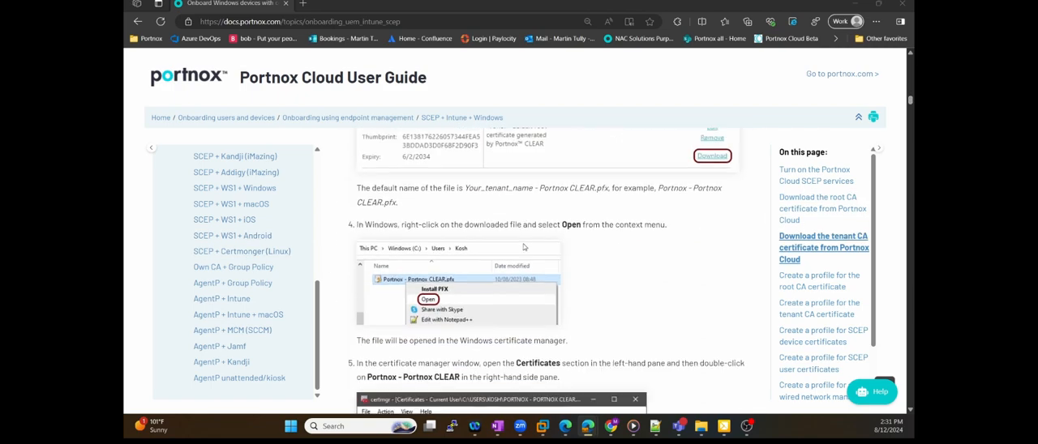
{"action": "scroll", "coordinate": [524, 247], "scroll_direction": "down", "scroll_amount": 2}
{"action": "scroll", "coordinate": [523, 247], "scroll_direction": "up", "scroll_amount": 5}
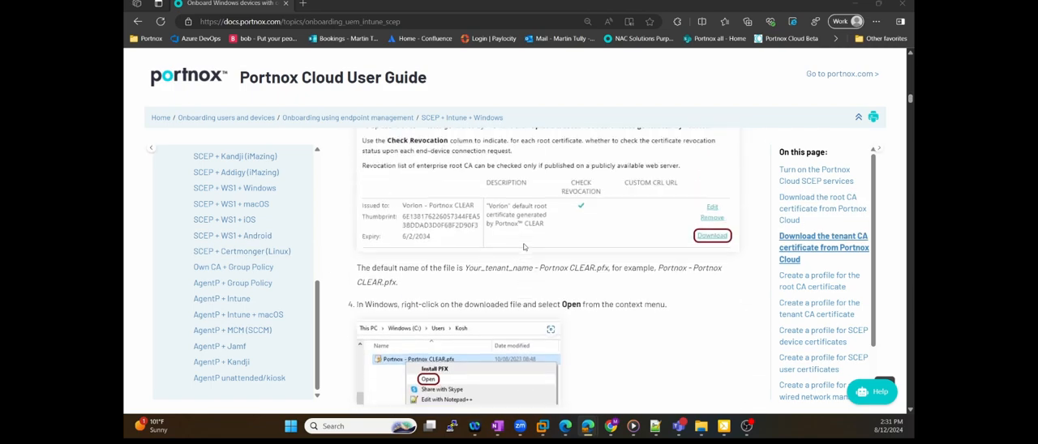
{"action": "scroll", "coordinate": [524, 246], "scroll_direction": "up", "scroll_amount": 3}
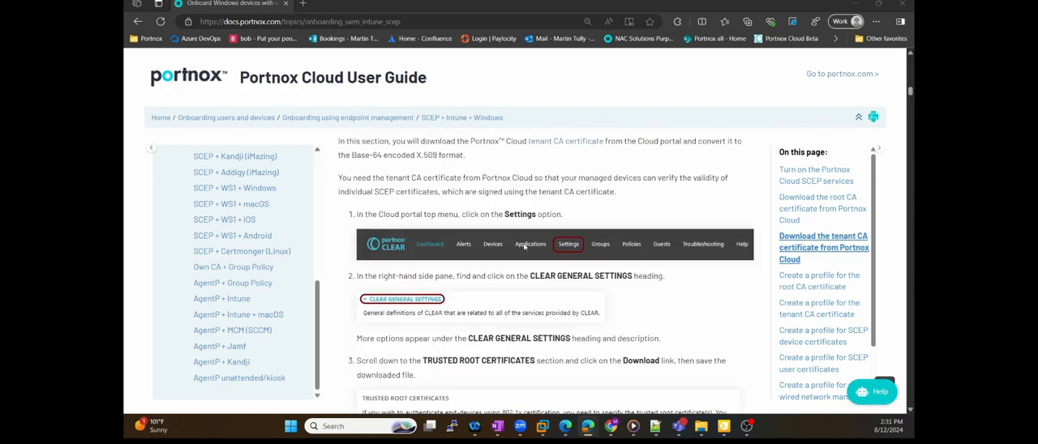
{"action": "scroll", "coordinate": [534, 266], "scroll_direction": "down", "scroll_amount": 6}
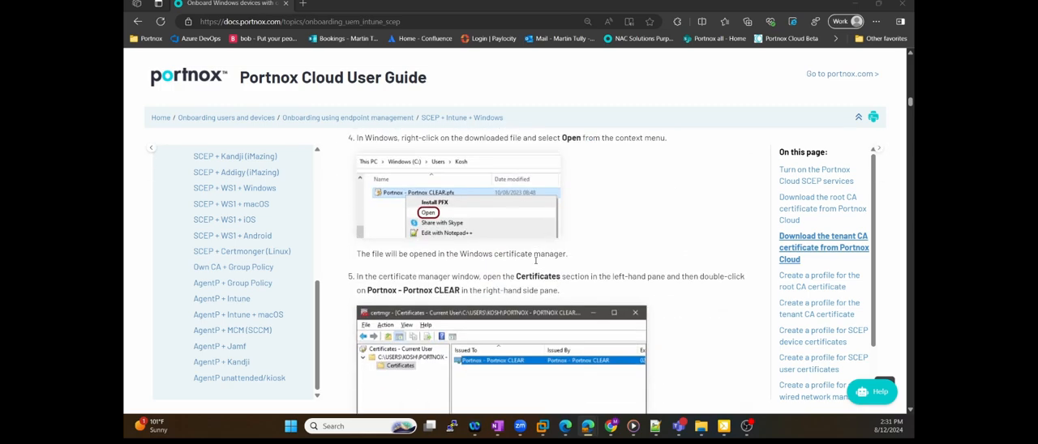
{"action": "scroll", "coordinate": [535, 261], "scroll_direction": "down", "scroll_amount": 2}
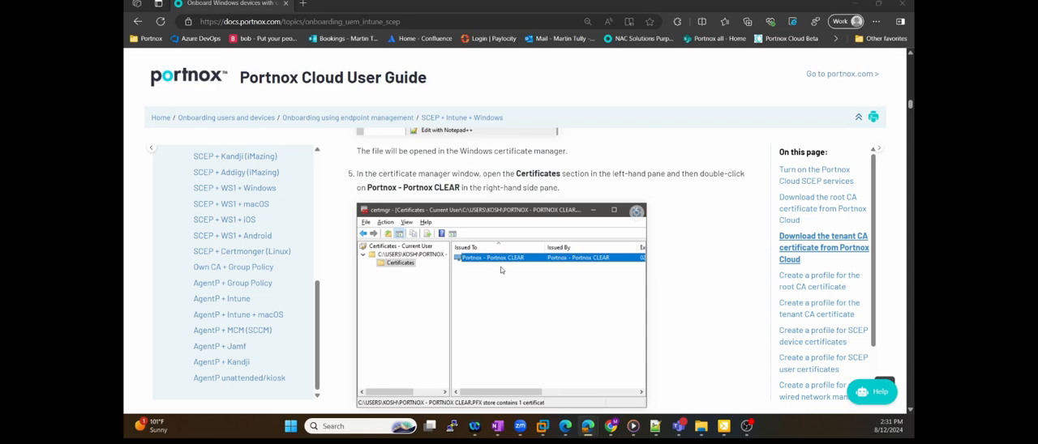
{"action": "scroll", "coordinate": [500, 271], "scroll_direction": "down", "scroll_amount": 10}
{"action": "scroll", "coordinate": [501, 270], "scroll_direction": "down", "scroll_amount": 4}
{"action": "scroll", "coordinate": [520, 251], "scroll_direction": "down", "scroll_amount": 5}
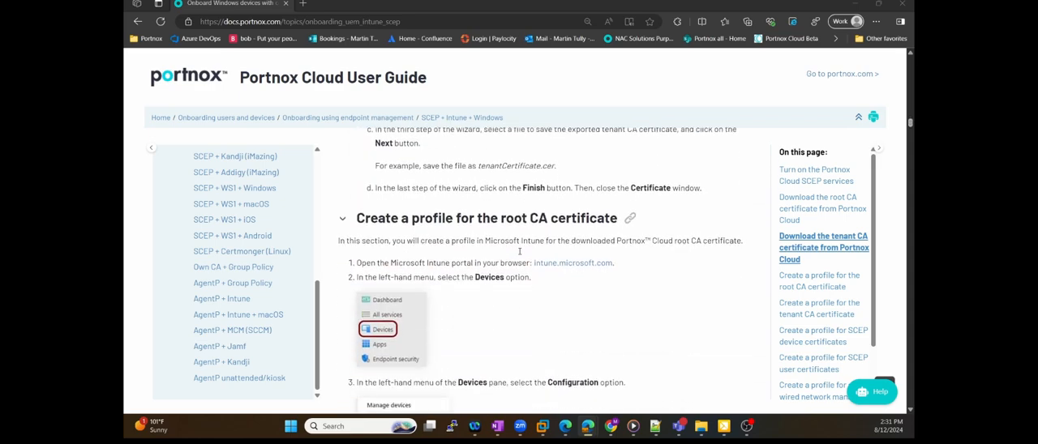
{"action": "scroll", "coordinate": [520, 252], "scroll_direction": "up", "scroll_amount": 2}
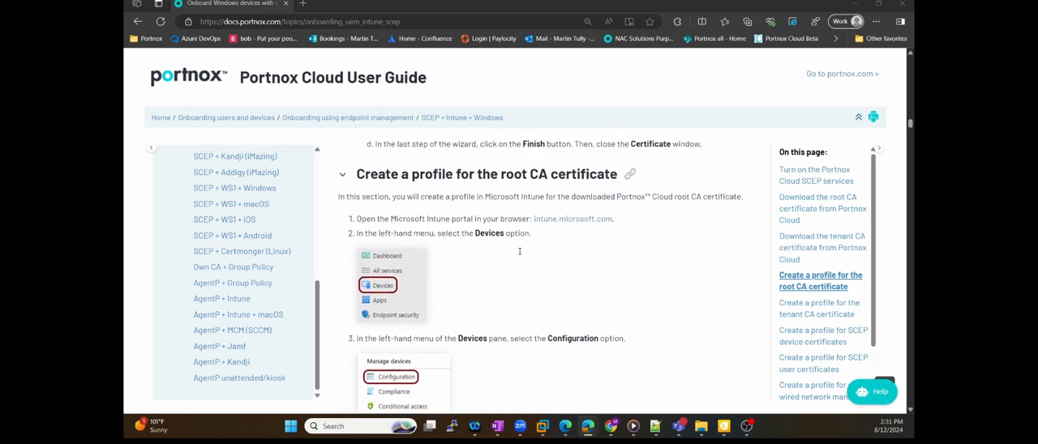
{"action": "scroll", "coordinate": [559, 247], "scroll_direction": "down", "scroll_amount": 2}
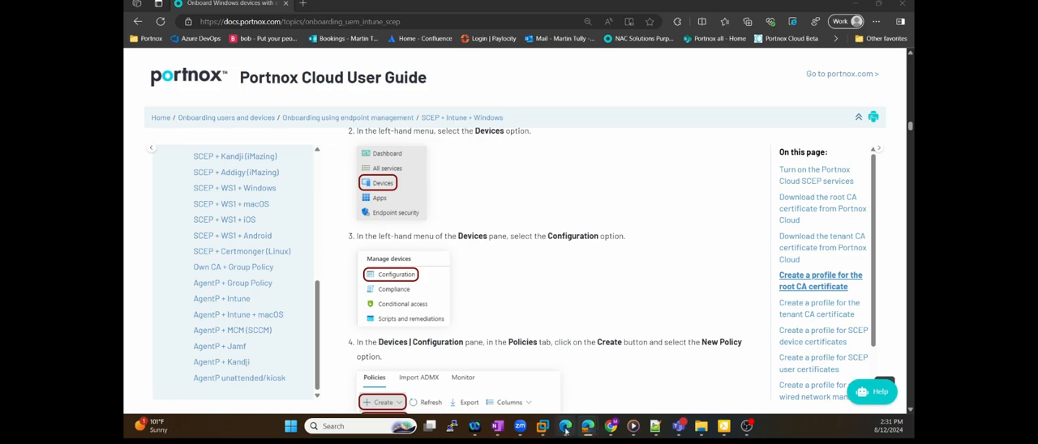
Switch to the Microsoft Intune admin center and open the configuration policies for Windows devices
{"action": "left_click", "coordinate": [565, 426]}
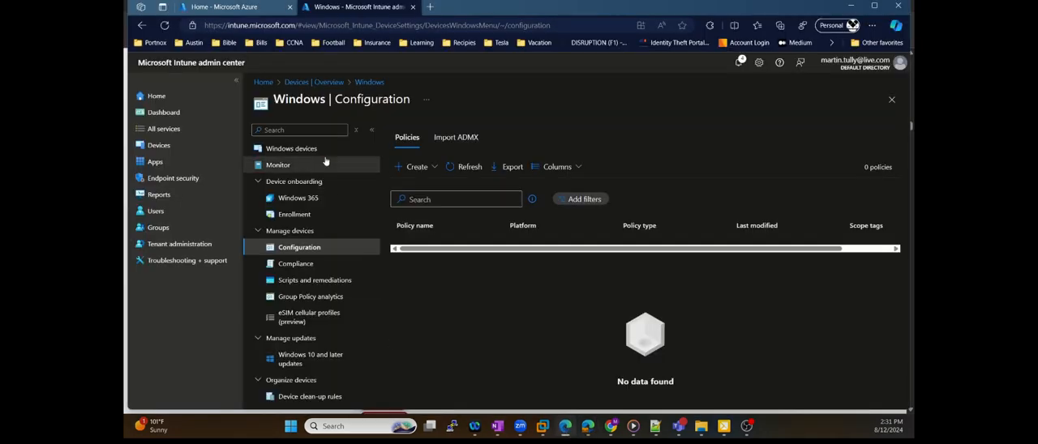
{"action": "left_click", "coordinate": [152, 97]}
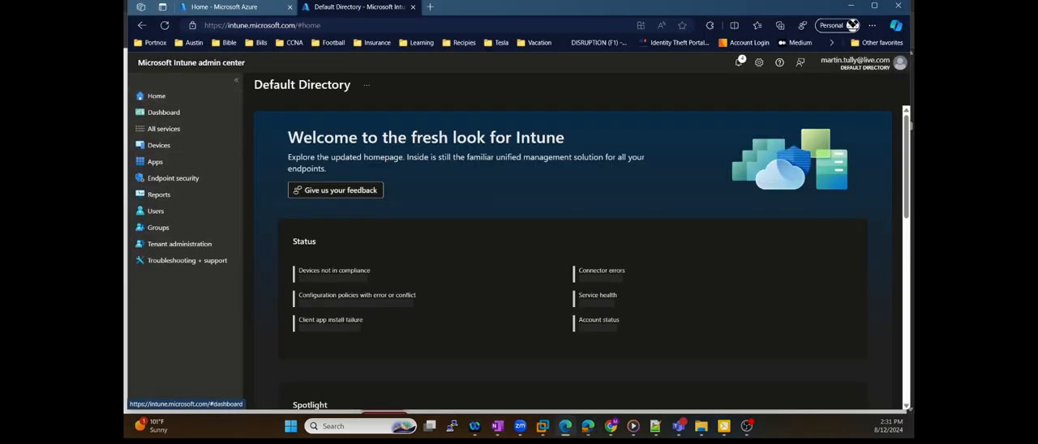
{"action": "left_click", "coordinate": [166, 146]}
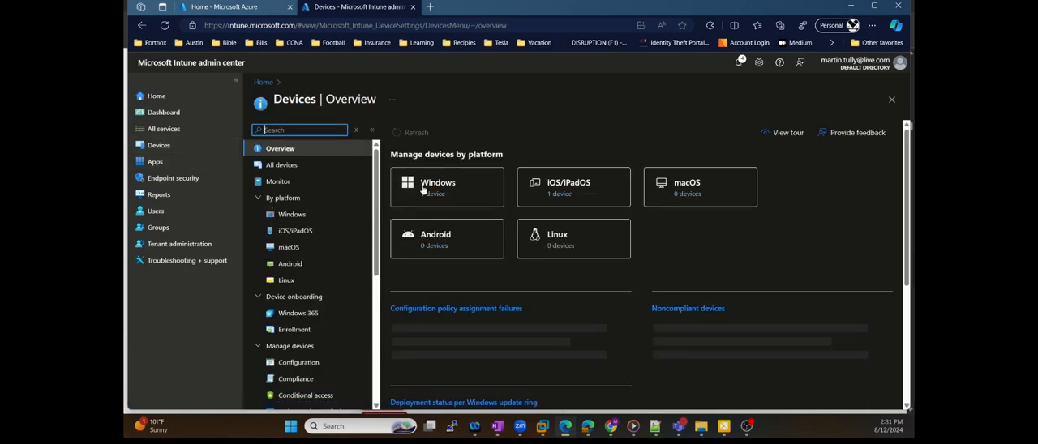
{"action": "left_click", "coordinate": [423, 188]}
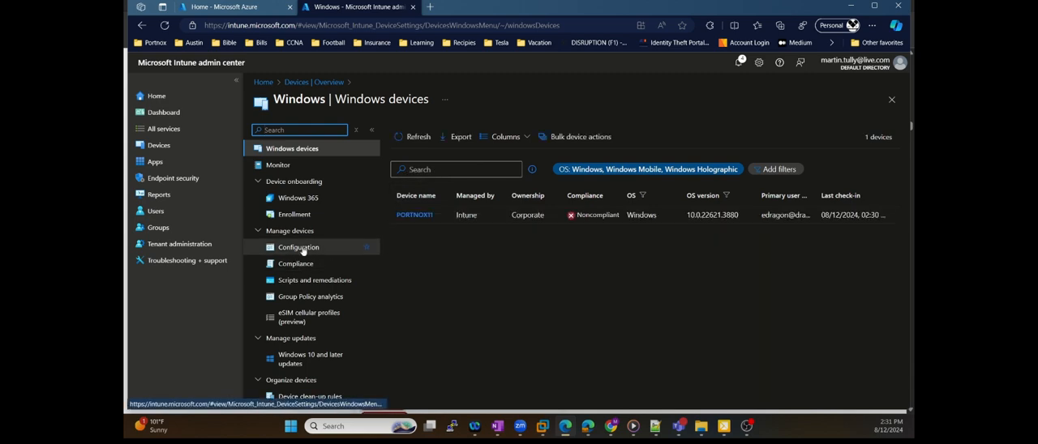
{"action": "left_click", "coordinate": [302, 249]}
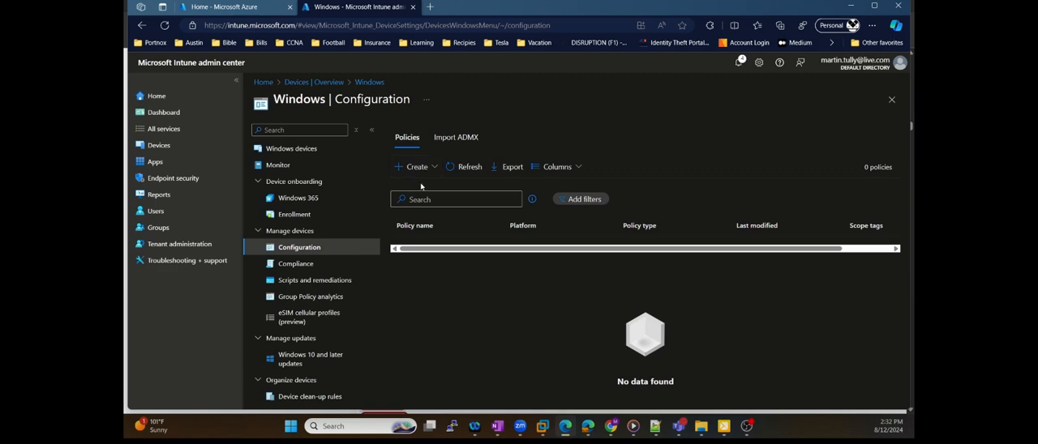
Start a new policy with the Windows 10 and later platform and the Templates profile type
{"action": "left_click", "coordinate": [428, 170]}
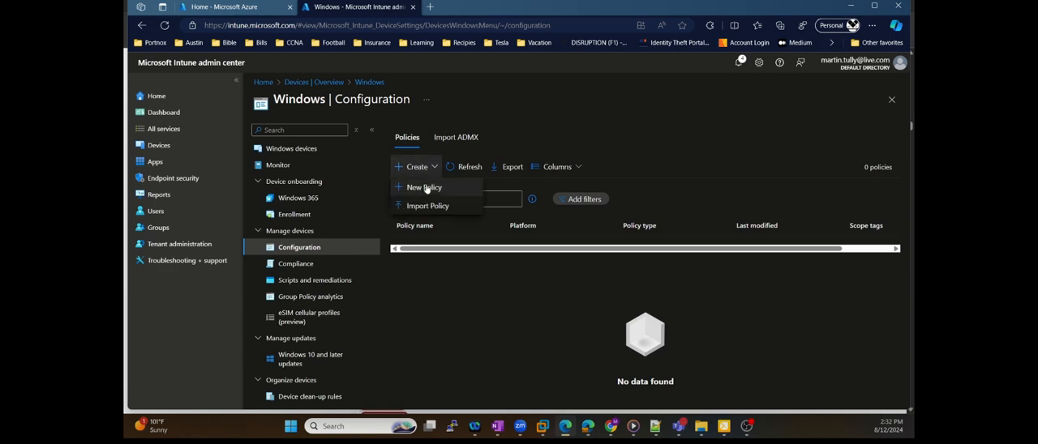
{"action": "left_click", "coordinate": [426, 189]}
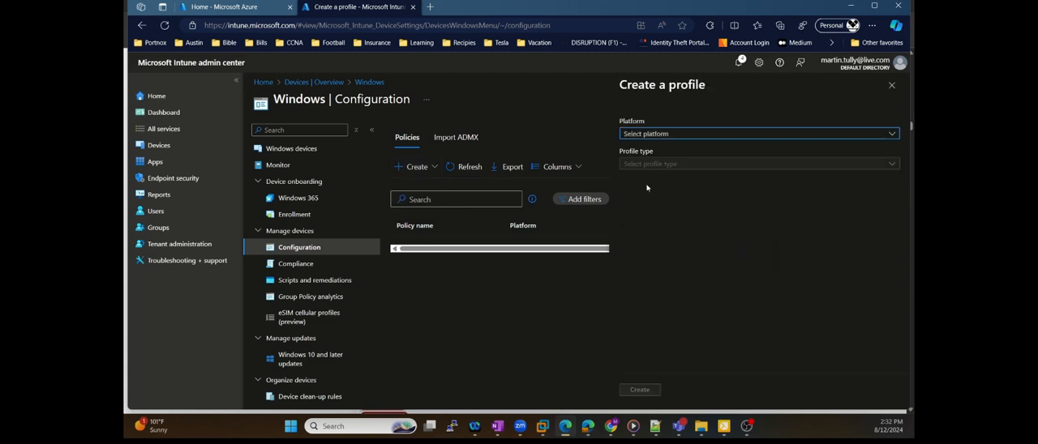
{"action": "left_click", "coordinate": [747, 135]}
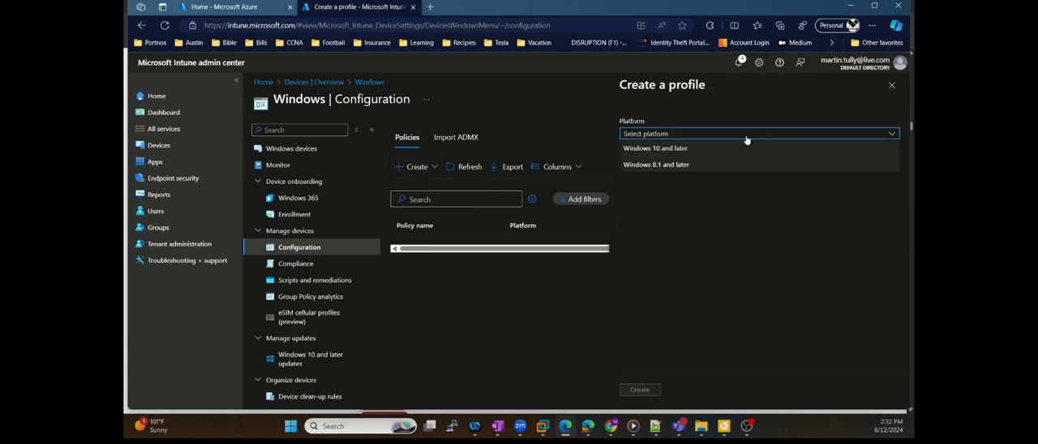
{"action": "left_click", "coordinate": [673, 149]}
{"action": "left_click", "coordinate": [679, 164]}
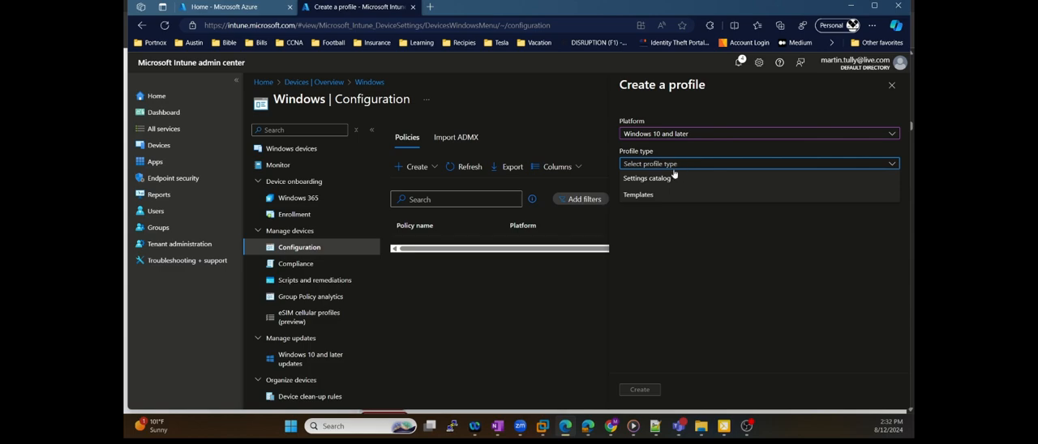
{"action": "left_click", "coordinate": [651, 195]}
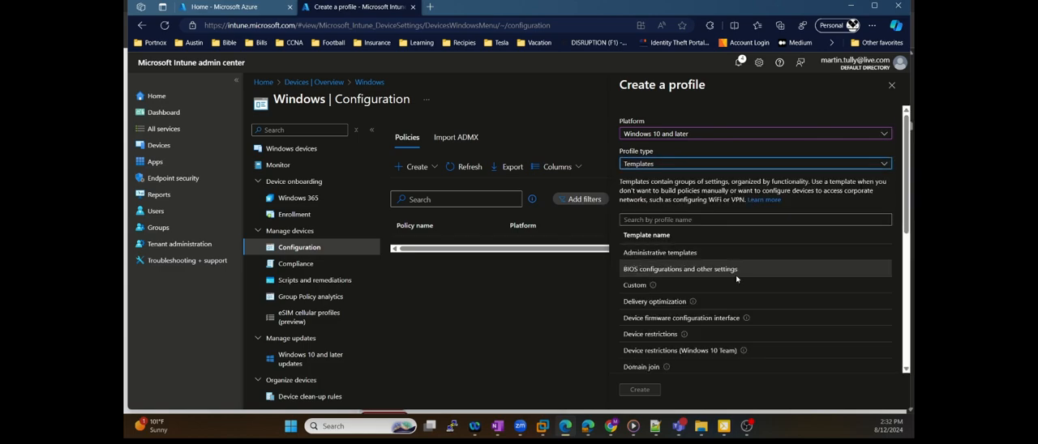
Filter the templates by "cert" and create a profile from the Trusted certificate template
{"action": "scroll", "coordinate": [735, 278], "scroll_direction": "down", "scroll_amount": 2}
{"action": "scroll", "coordinate": [735, 280], "scroll_direction": "up", "scroll_amount": 2}
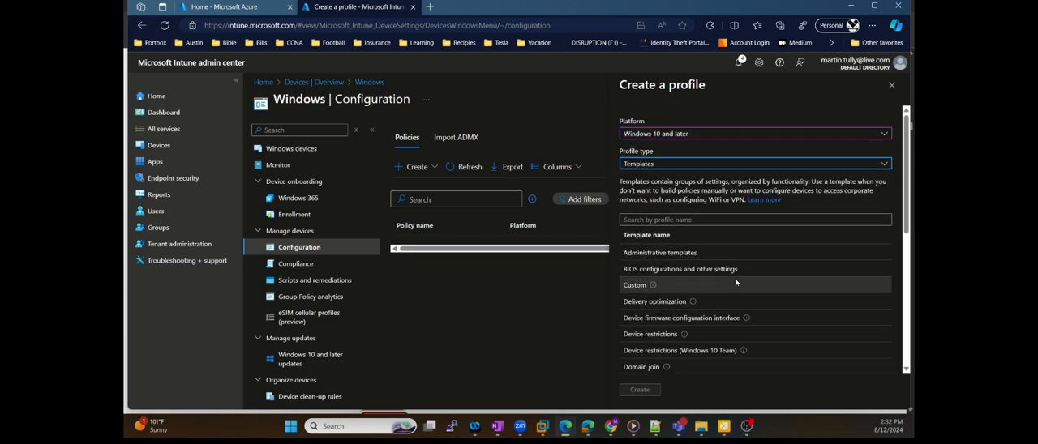
{"action": "left_click", "coordinate": [691, 219]}
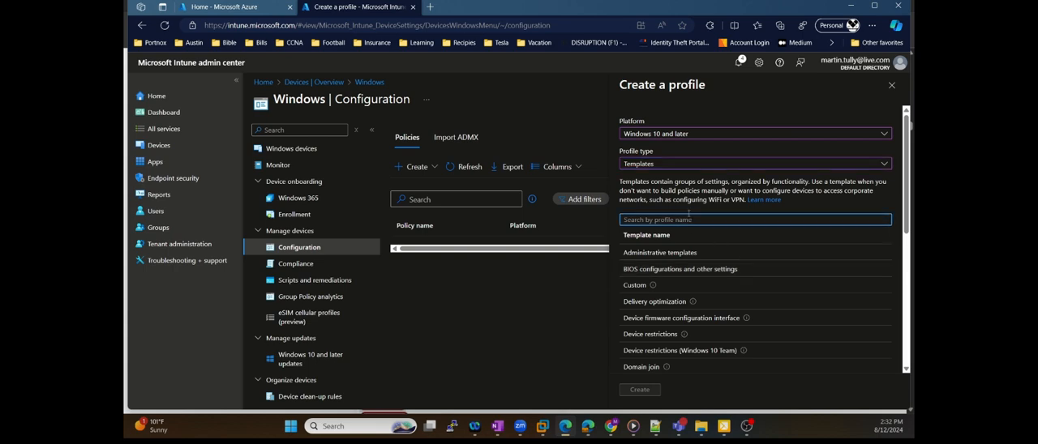
{"action": "type", "text": "cert"}
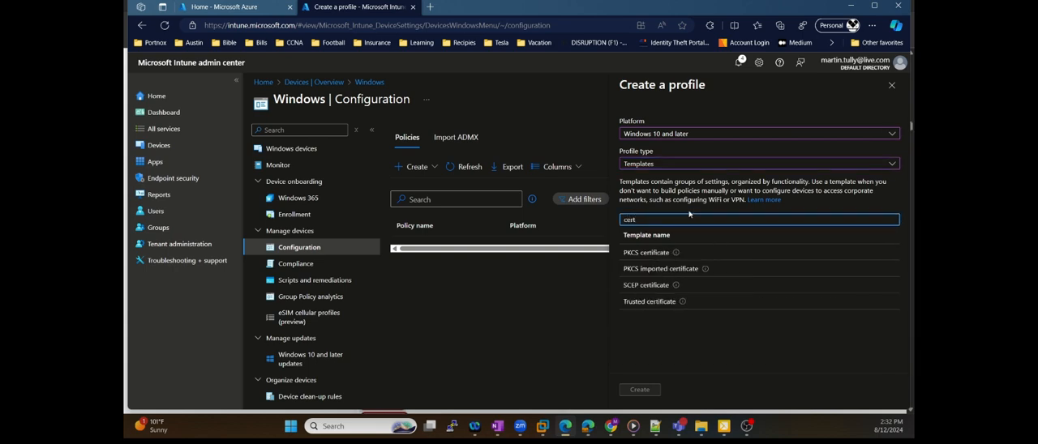
{"action": "left_click", "coordinate": [669, 302]}
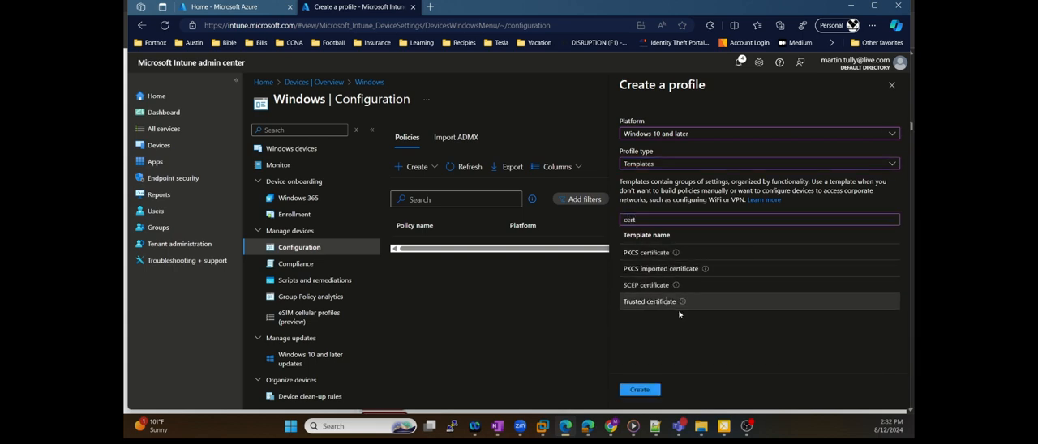
{"action": "left_click", "coordinate": [638, 390]}
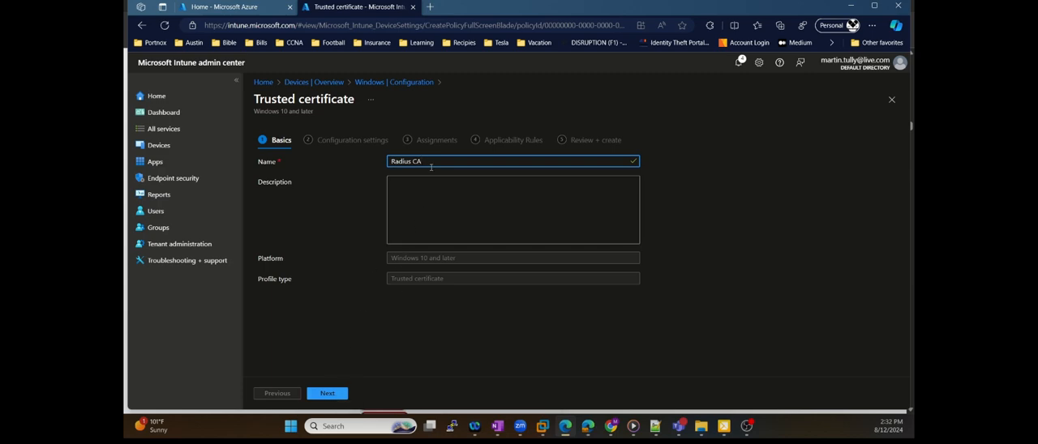
Add "Portnox -" to the trusted certificate profile's Radius CA name and proceed to the configuration settings
{"action": "type", "text": "Tu"}
{"action": "key", "text": "BackSpace"}
{"action": "key", "text": "BackSpace"}
{"action": "type", "text": "Portnox -"}
{"action": "left_click", "coordinate": [327, 393]}
Upload rootCertificate (1).cer from Downloads as the profile's certificate file and proceed to the assignments
{"action": "left_click", "coordinate": [635, 187]}
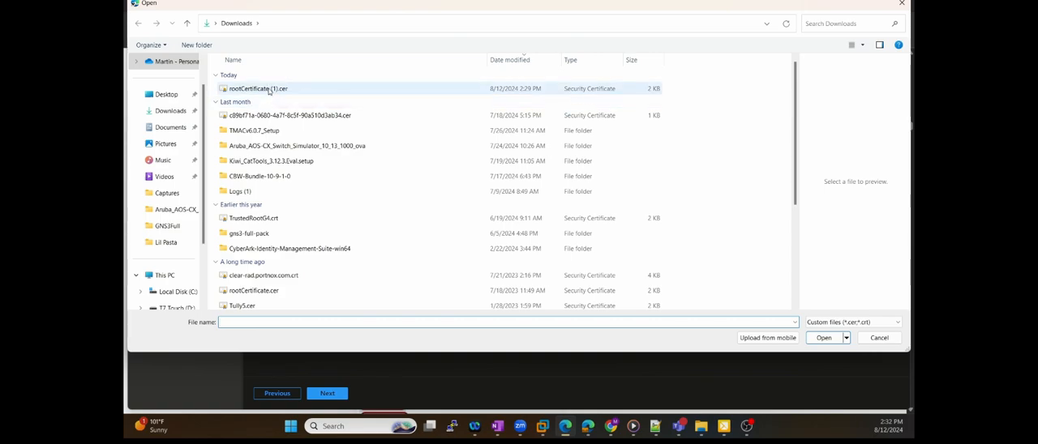
{"action": "left_click", "coordinate": [272, 90]}
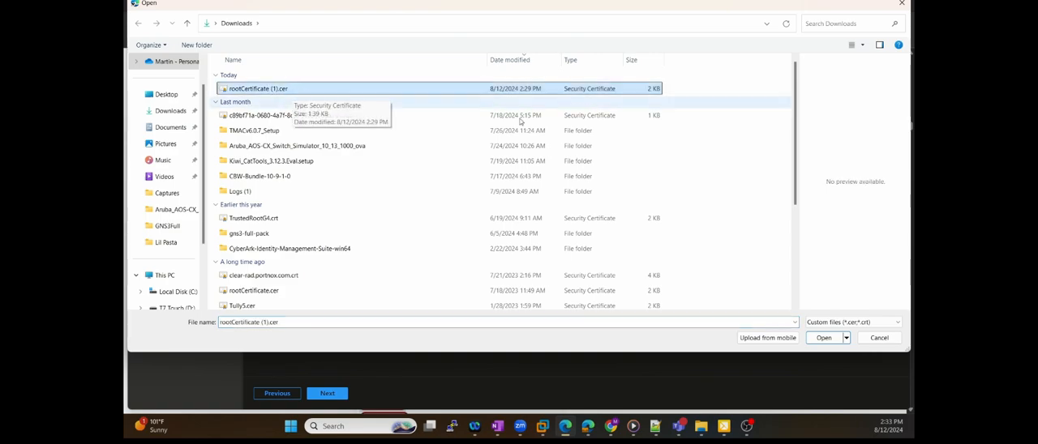
{"action": "left_click", "coordinate": [818, 338]}
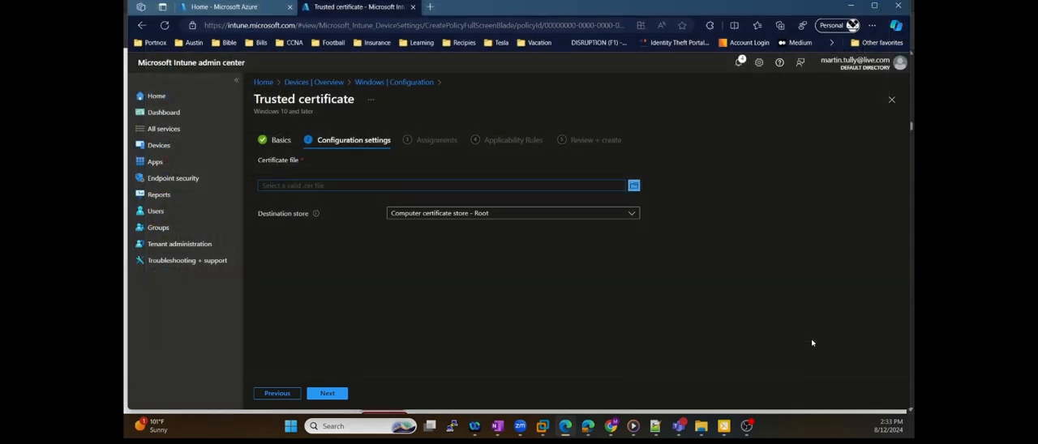
{"action": "left_click", "coordinate": [327, 393]}
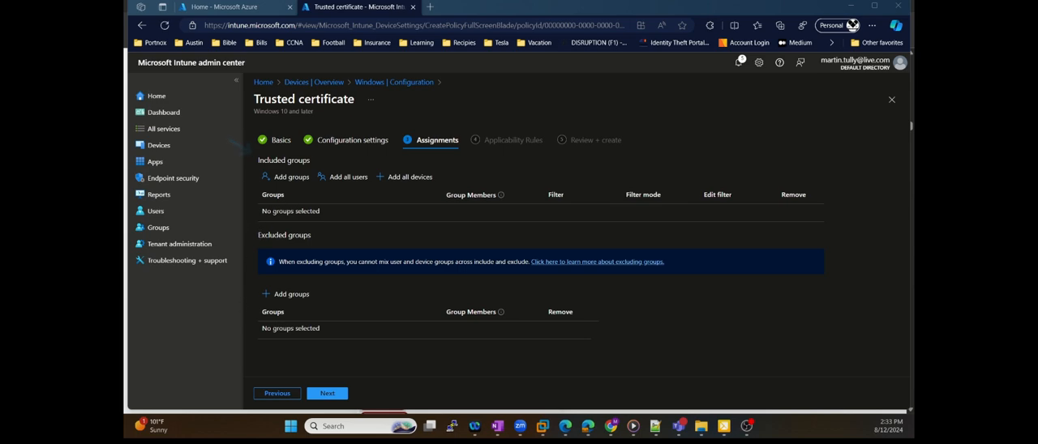
Include the Portnox Intune Users group in the Radius CA profile's assignments
{"action": "left_click", "coordinate": [286, 176]}
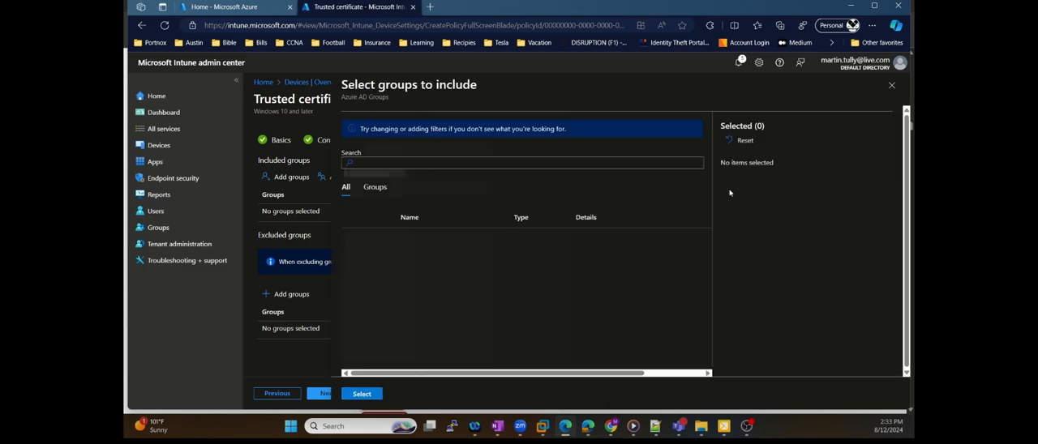
{"action": "left_click", "coordinate": [375, 189]}
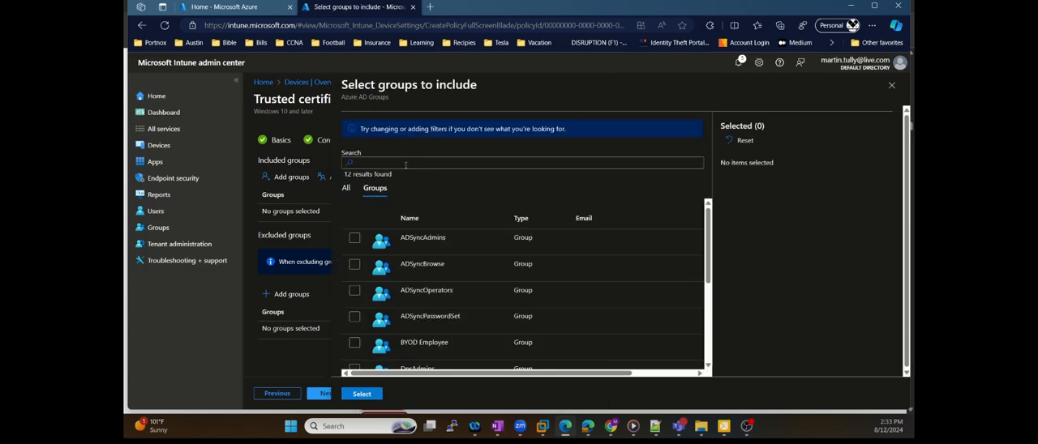
{"action": "scroll", "coordinate": [430, 297], "scroll_direction": "down", "scroll_amount": 3}
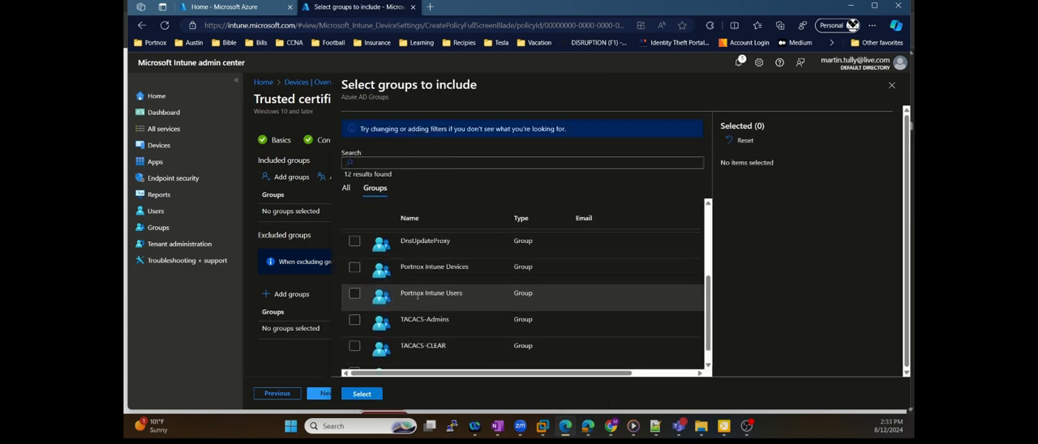
{"action": "left_click", "coordinate": [354, 294]}
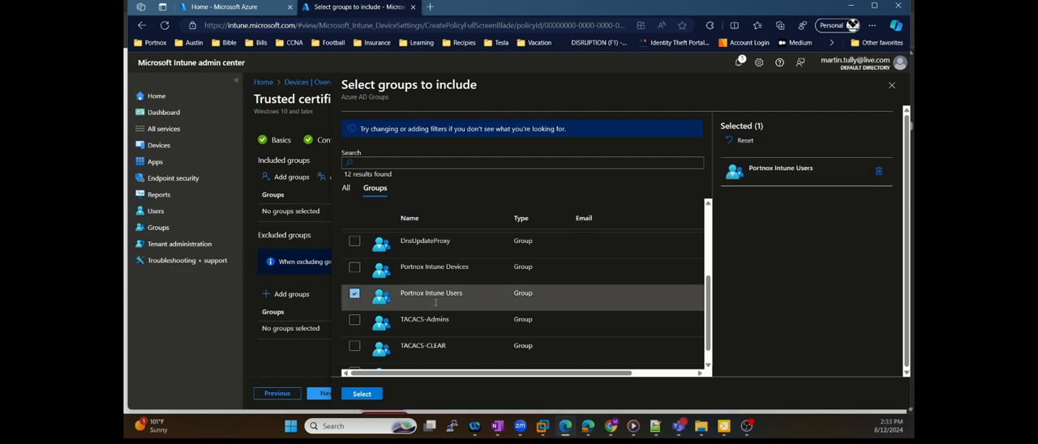
{"action": "scroll", "coordinate": [430, 340], "scroll_direction": "down", "scroll_amount": 1}
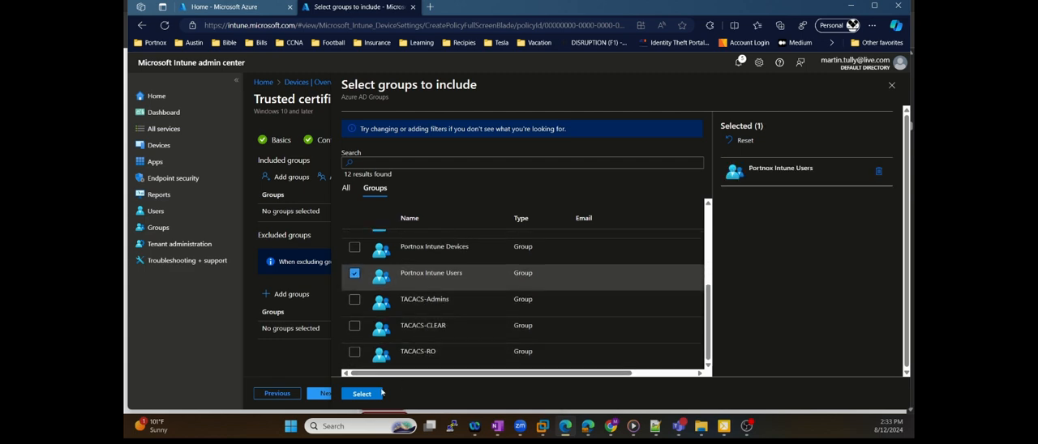
{"action": "left_click", "coordinate": [371, 396]}
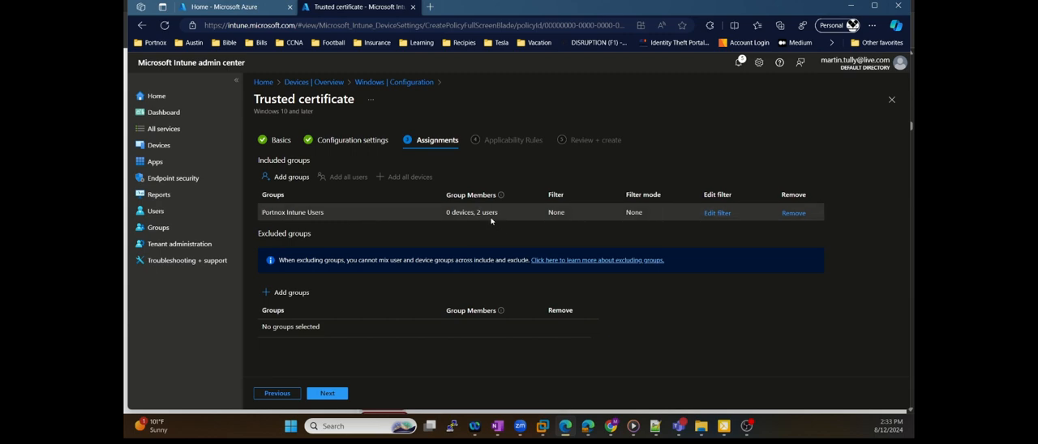
Create the Radius CA profile without applicability rules and refresh the policy list
{"action": "left_click", "coordinate": [328, 393]}
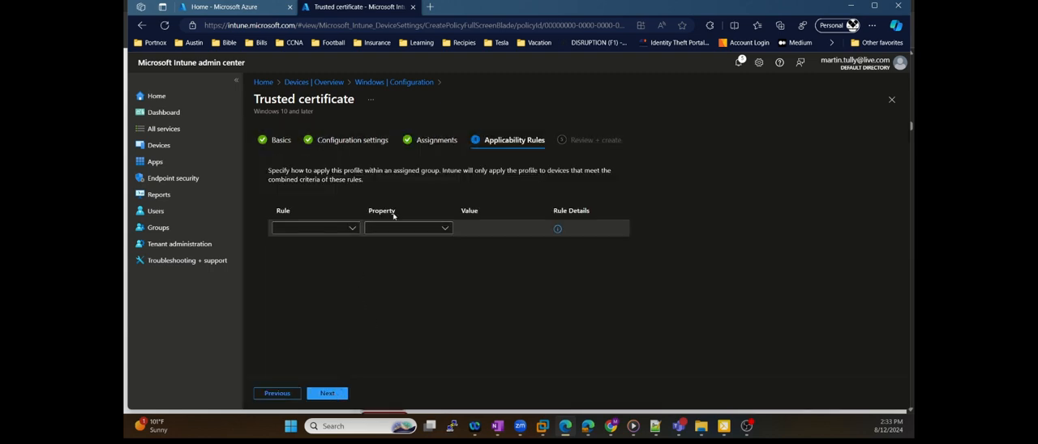
{"action": "left_click", "coordinate": [341, 394]}
{"action": "left_click", "coordinate": [328, 394]}
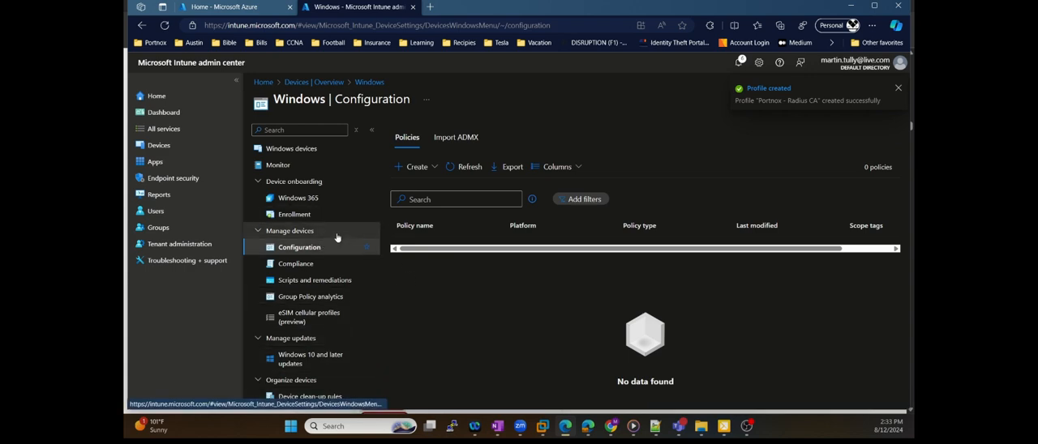
{"action": "left_click", "coordinate": [459, 166]}
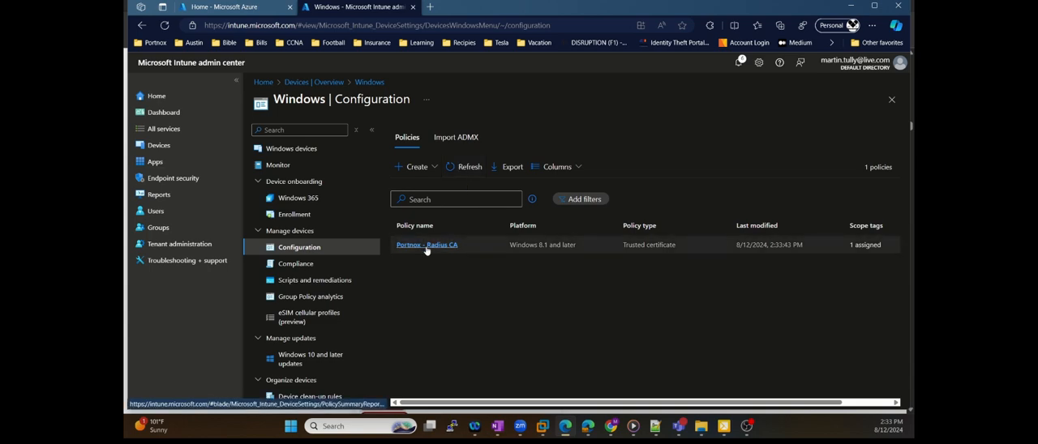
Start another new policy with the Windows 10 and later platform and the Templates profile type
{"action": "left_click", "coordinate": [422, 169]}
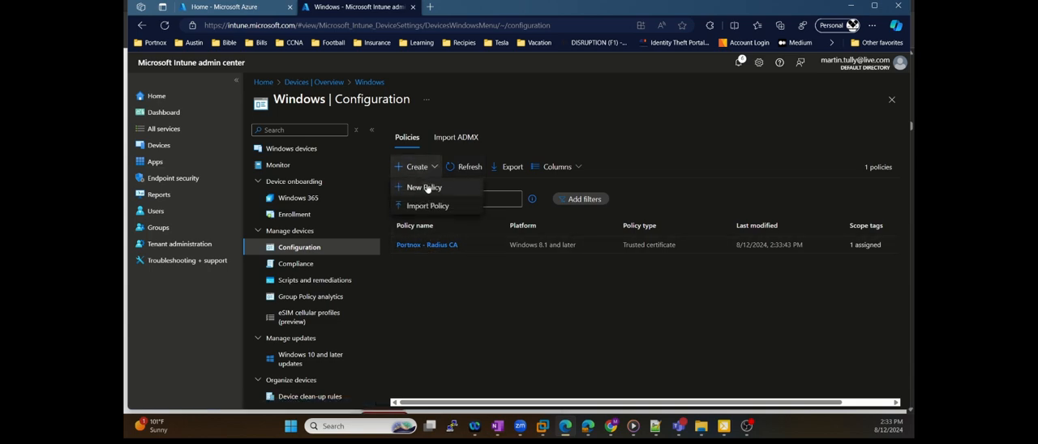
{"action": "left_click", "coordinate": [425, 187]}
{"action": "left_click", "coordinate": [669, 136]}
{"action": "left_click", "coordinate": [672, 146]}
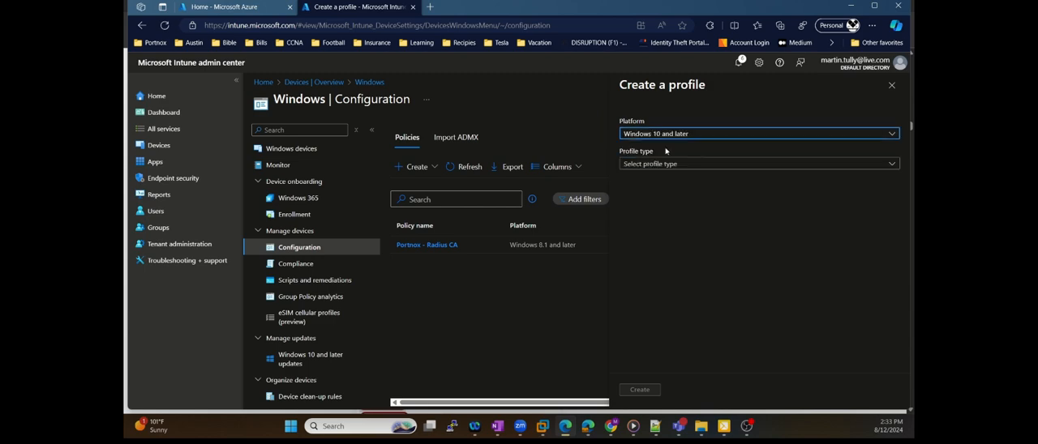
{"action": "left_click", "coordinate": [672, 164]}
{"action": "left_click", "coordinate": [653, 196]}
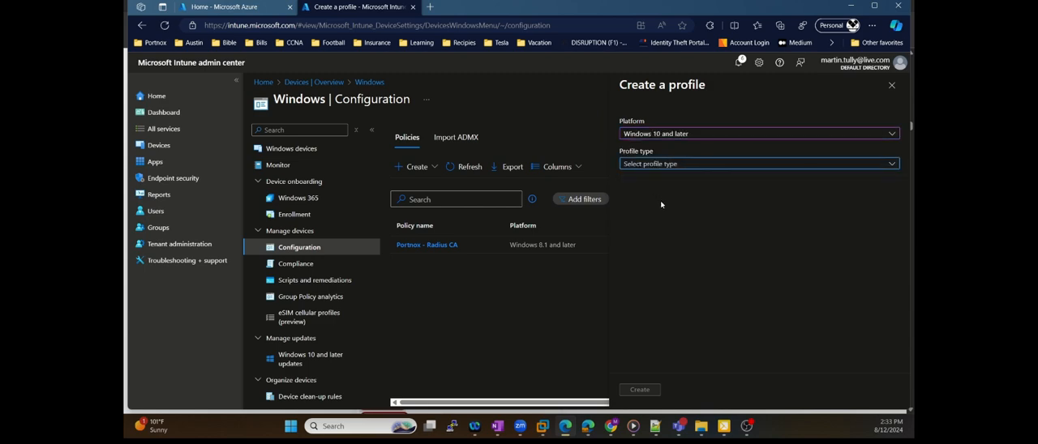
Filter the templates by "cer" and create a second profile from the Trusted certificate template
{"action": "left_click", "coordinate": [653, 220]}
{"action": "type", "text": "cer"}
{"action": "left_click", "coordinate": [649, 301]}
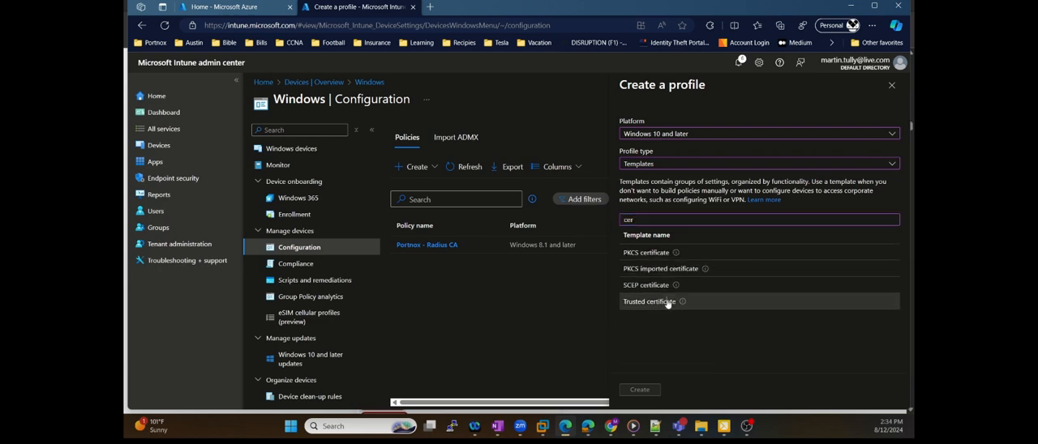
{"action": "left_click", "coordinate": [640, 389]}
Name the profile "Portnox - Tenant CA", upload the tenant CA certificate file from Downloads, and proceed to the assignments
{"action": "left_click", "coordinate": [445, 160]}
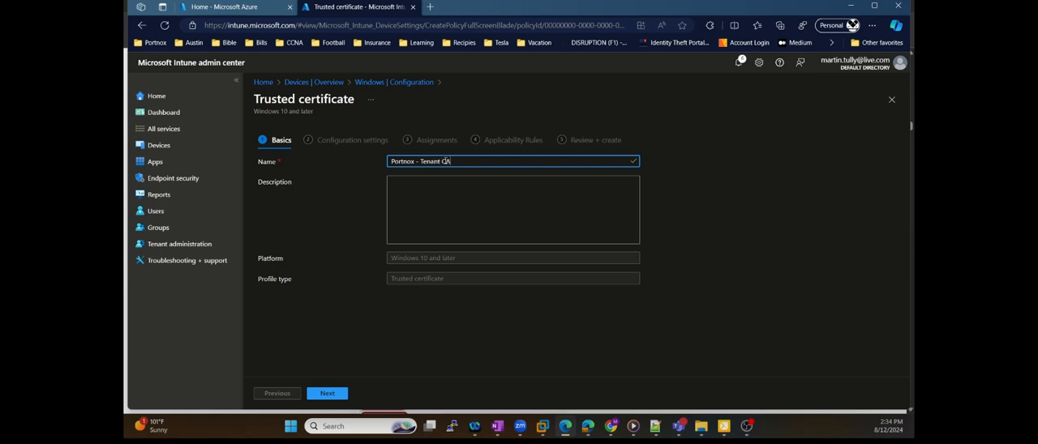
{"action": "left_click", "coordinate": [330, 395]}
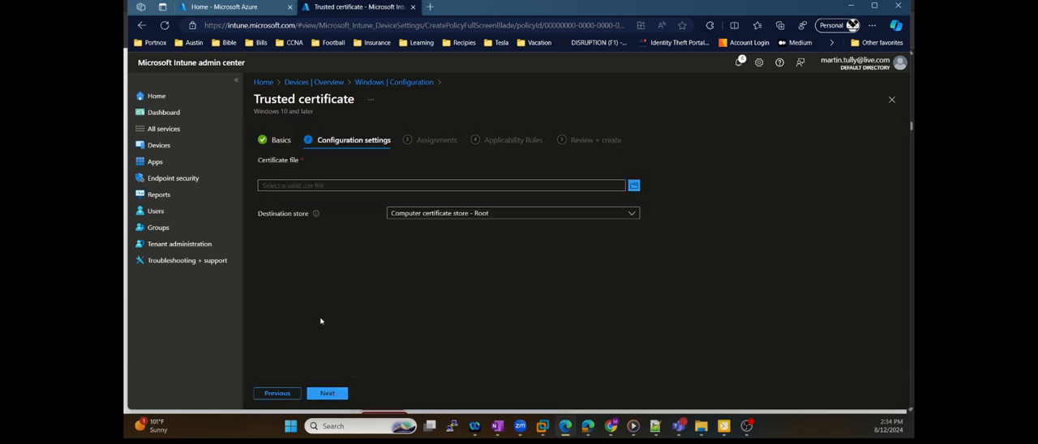
{"action": "left_click", "coordinate": [633, 186]}
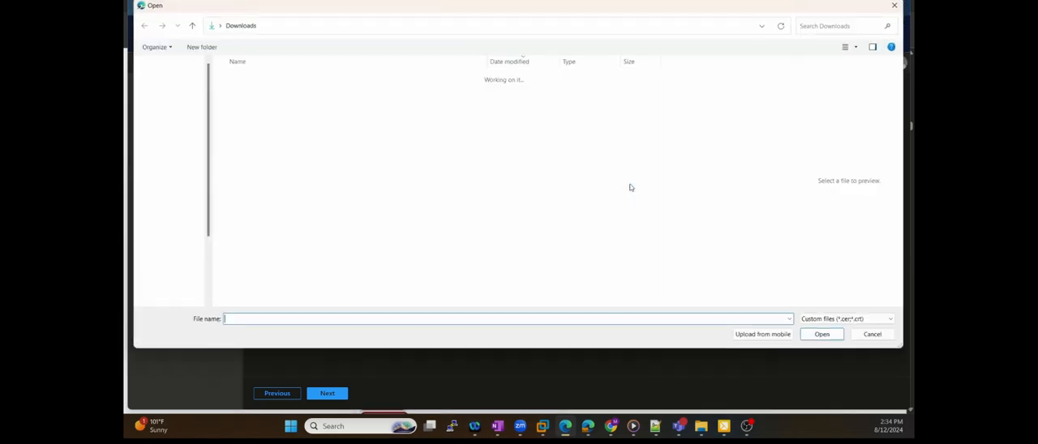
{"action": "left_click", "coordinate": [166, 96]}
{"action": "left_click", "coordinate": [248, 84]}
{"action": "left_click", "coordinate": [821, 334]}
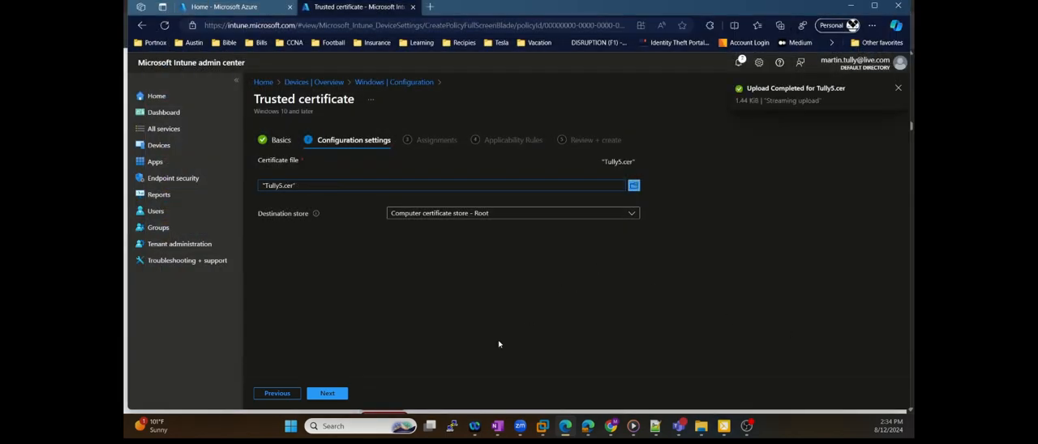
{"action": "left_click", "coordinate": [331, 394]}
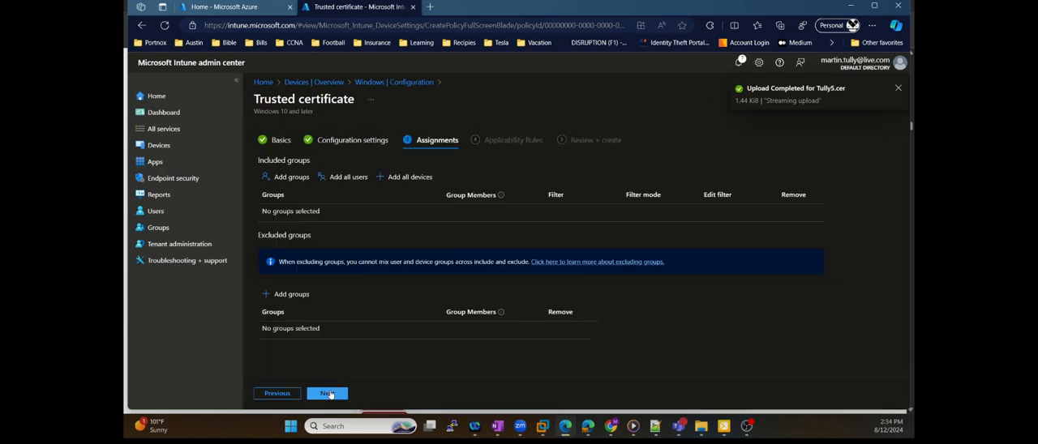
Include the Portnox Intune Users group in the Tenant CA profile's assignments
{"action": "left_click", "coordinate": [291, 177]}
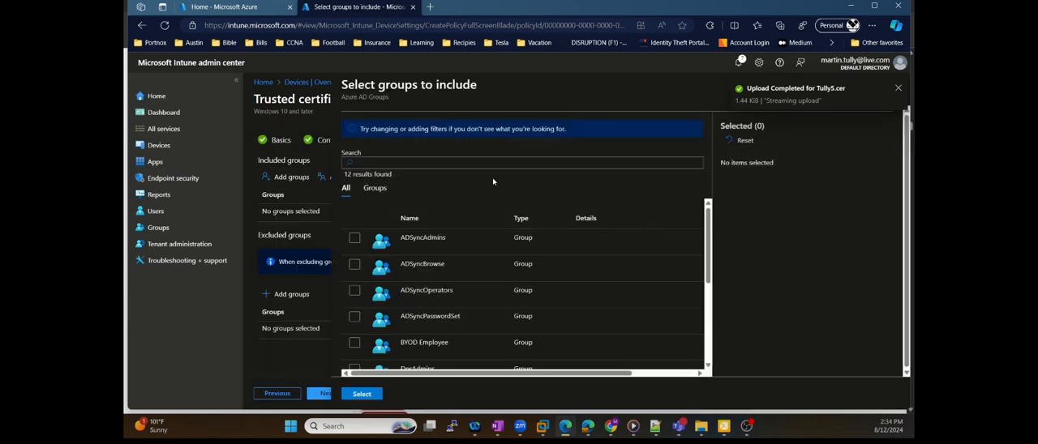
{"action": "scroll", "coordinate": [460, 276], "scroll_direction": "down", "scroll_amount": 3}
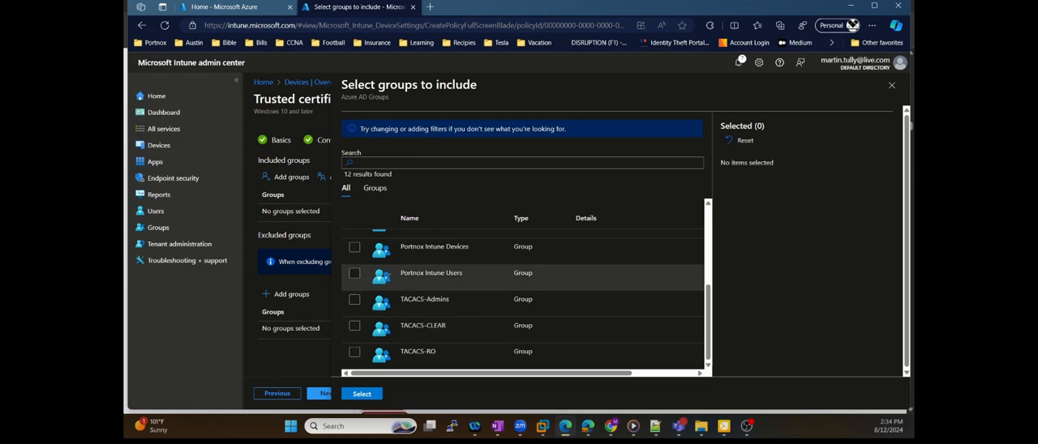
{"action": "left_click", "coordinate": [355, 274]}
{"action": "left_click", "coordinate": [373, 397]}
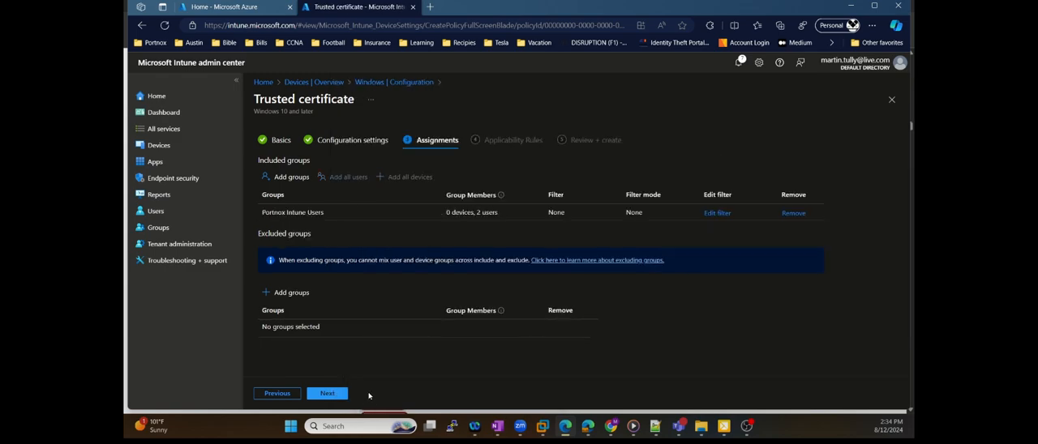
Create the Tenant CA profile without applicability rules and refresh the policy list
{"action": "left_click", "coordinate": [331, 395]}
{"action": "left_click", "coordinate": [329, 394]}
{"action": "left_click", "coordinate": [327, 393]}
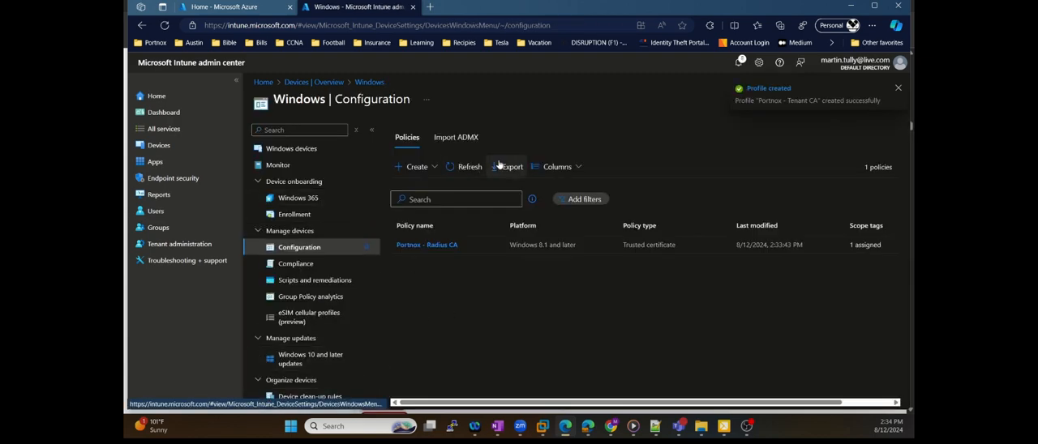
{"action": "left_click", "coordinate": [466, 165]}
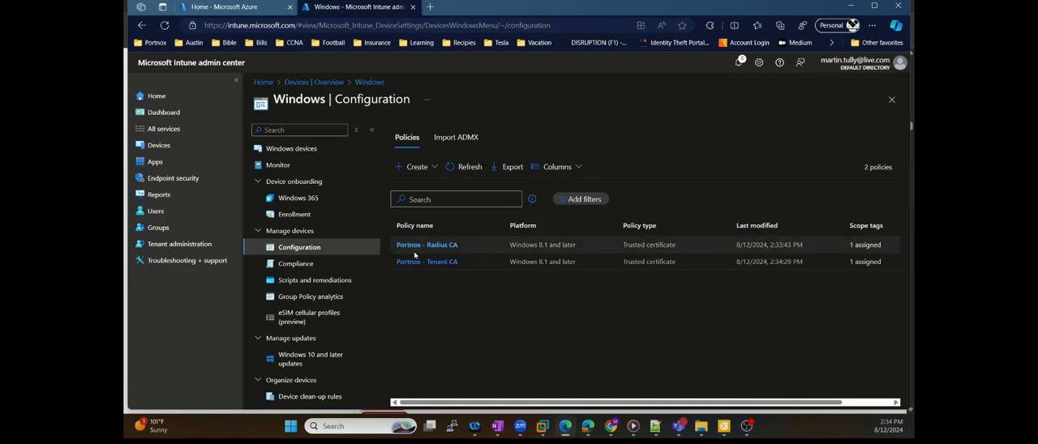
Review the Portnox Cloud User Guide up to the SCEP device certificates section, and return to the Intune admin center
{"action": "key", "text": "super+ctrl+Right"}
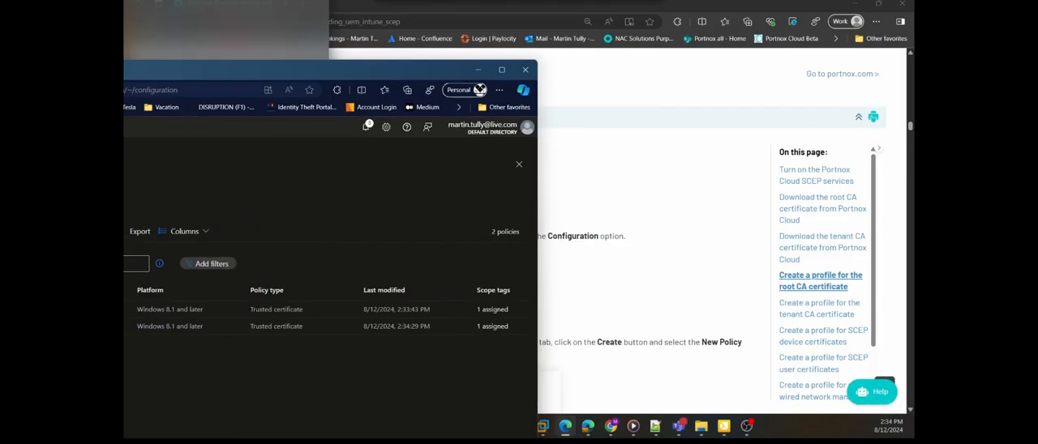
{"action": "scroll", "coordinate": [476, 251], "scroll_direction": "down", "scroll_amount": 3}
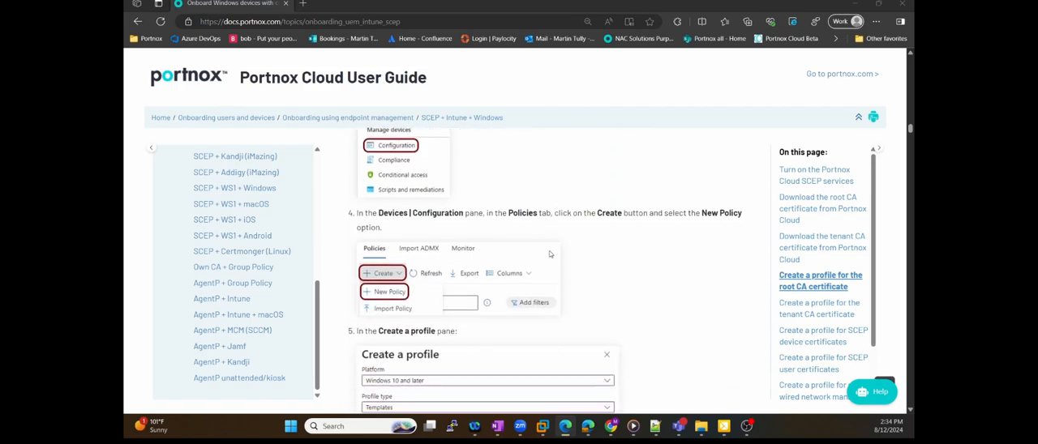
{"action": "scroll", "coordinate": [573, 247], "scroll_direction": "down", "scroll_amount": 10}
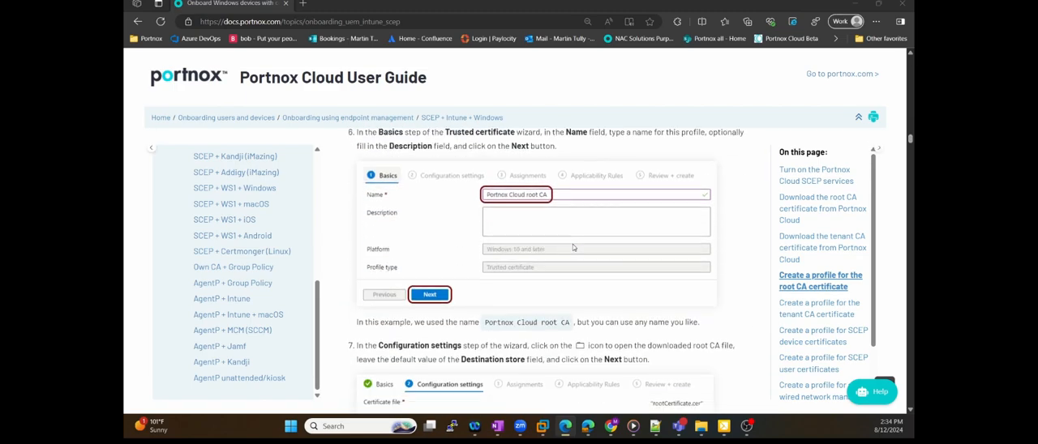
{"action": "scroll", "coordinate": [574, 248], "scroll_direction": "down", "scroll_amount": 12}
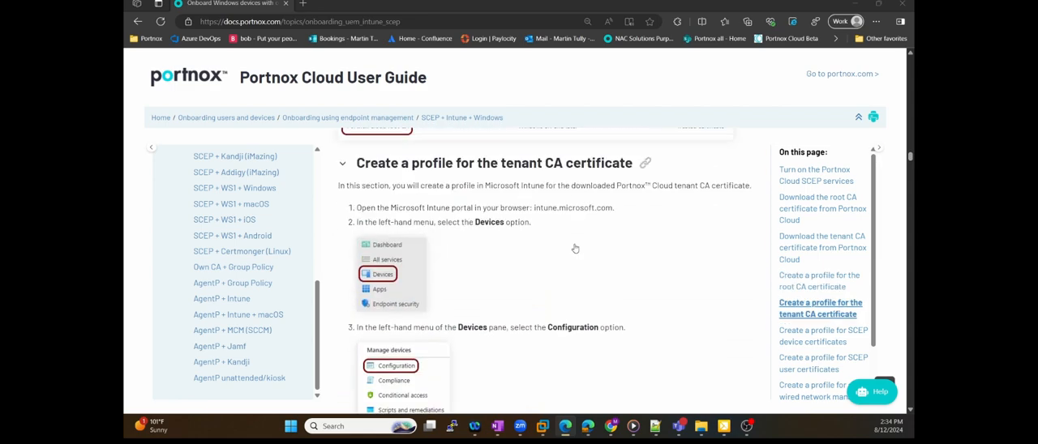
{"action": "scroll", "coordinate": [574, 248], "scroll_direction": "down", "scroll_amount": 12}
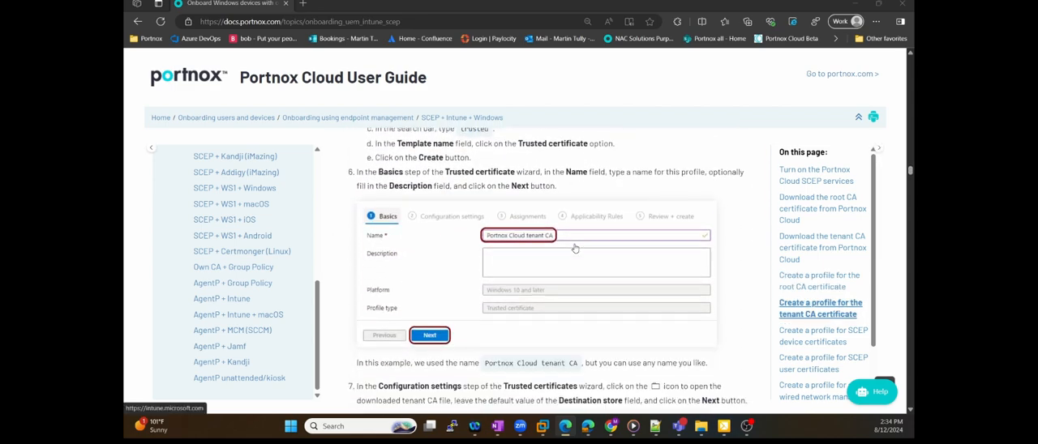
{"action": "scroll", "coordinate": [574, 247], "scroll_direction": "down", "scroll_amount": 10}
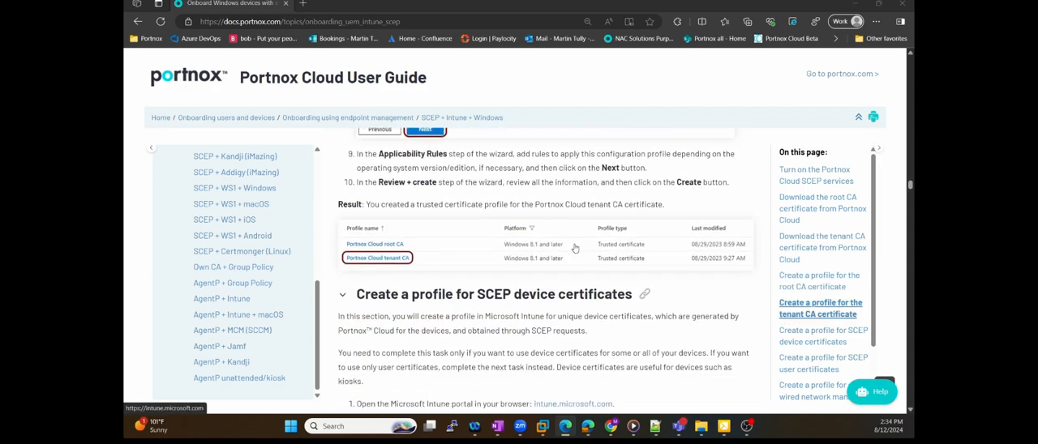
{"action": "scroll", "coordinate": [475, 245], "scroll_direction": "down", "scroll_amount": 3}
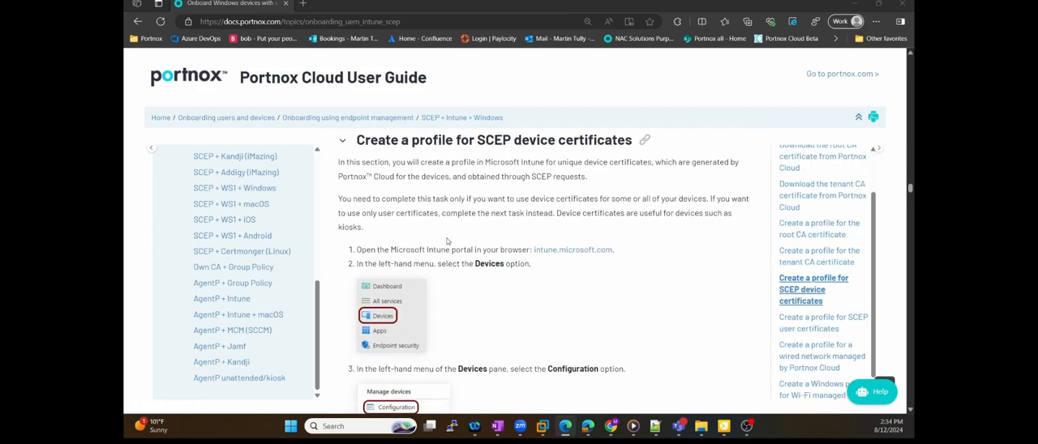
{"action": "left_click_drag", "start_coordinate": [124, 73], "coordinate": [729, 83]}
{"action": "double_click", "coordinate": [695, 81]}
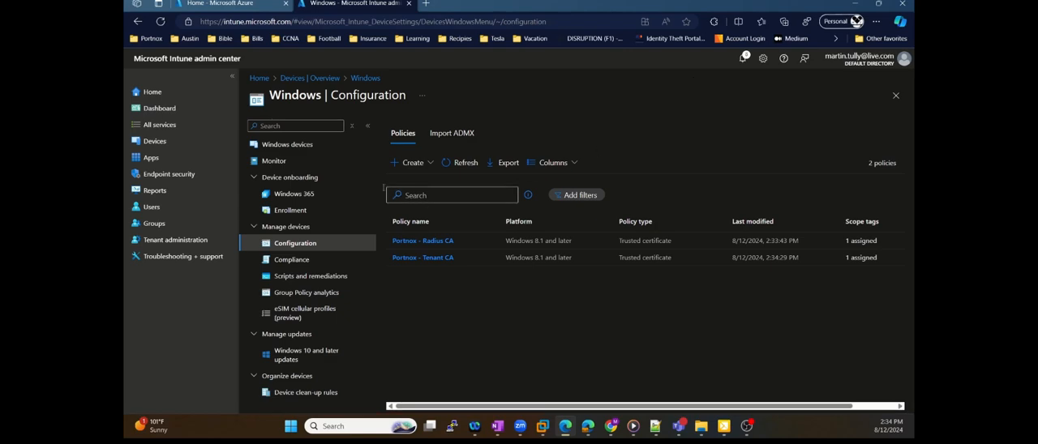
Start a new policy for Windows 10 and later using the SCEP certificate template
{"action": "left_click", "coordinate": [410, 163]}
{"action": "left_click", "coordinate": [413, 182]}
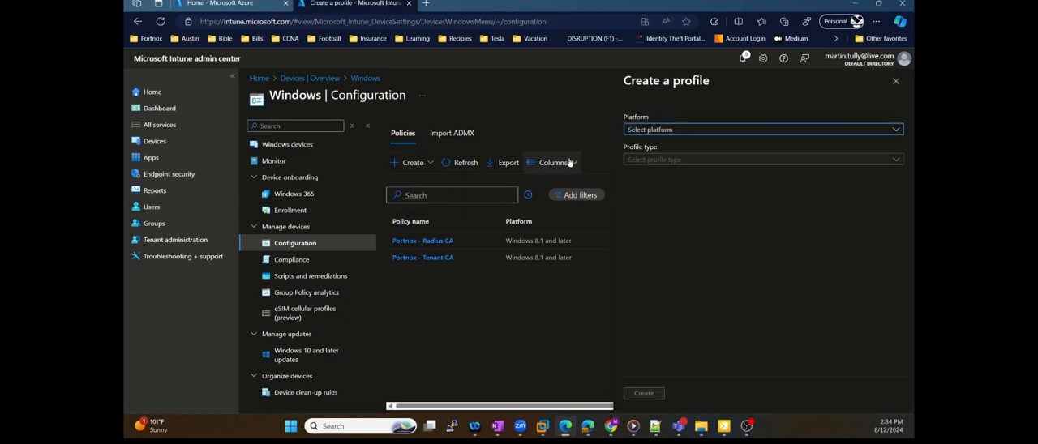
{"action": "left_click", "coordinate": [675, 131]}
{"action": "left_click", "coordinate": [676, 144]}
{"action": "left_click", "coordinate": [673, 160]}
{"action": "left_click", "coordinate": [677, 189]}
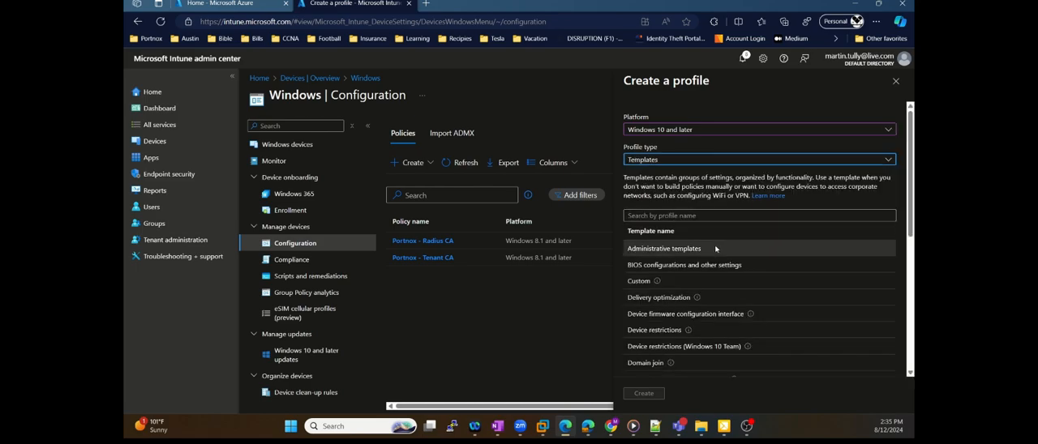
{"action": "scroll", "coordinate": [669, 292], "scroll_direction": "down", "scroll_amount": 5}
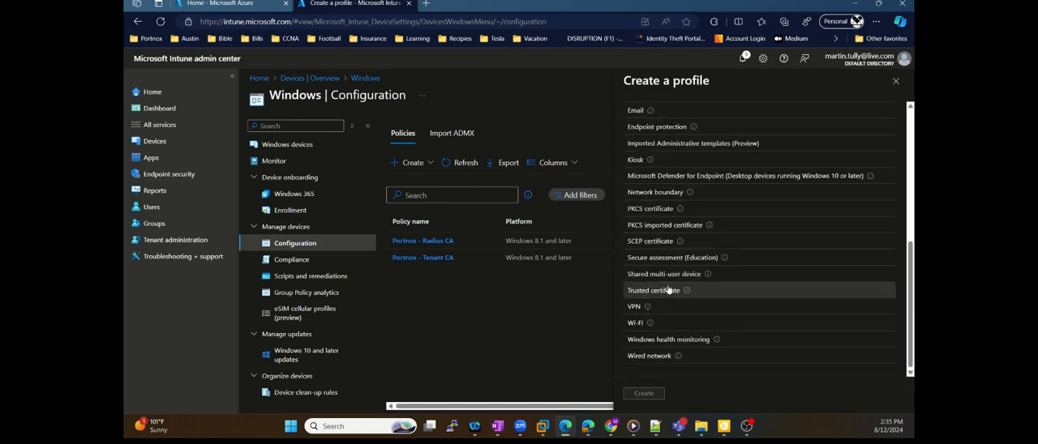
{"action": "left_click", "coordinate": [665, 243]}
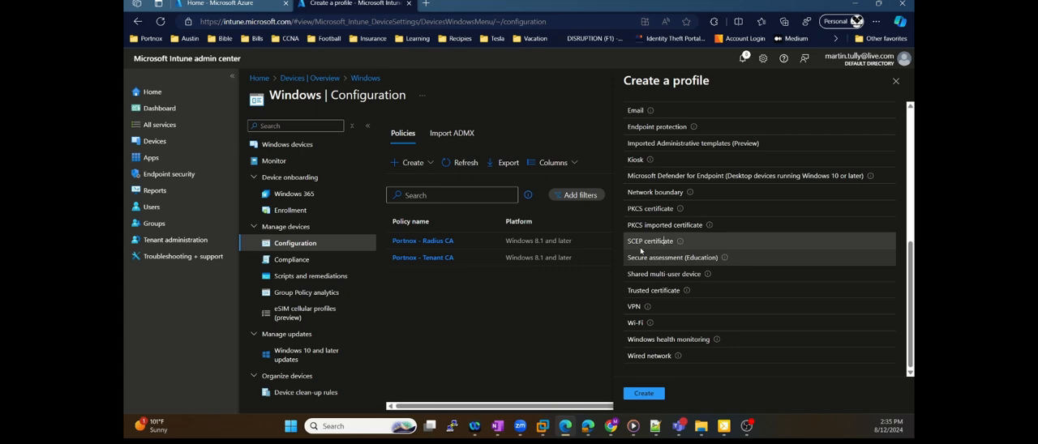
{"action": "left_click", "coordinate": [643, 394]}
Name the profile "Portnox - SCEP", proceed to the configuration settings, and keep User as the certificate type
{"action": "left_click", "coordinate": [404, 159]}
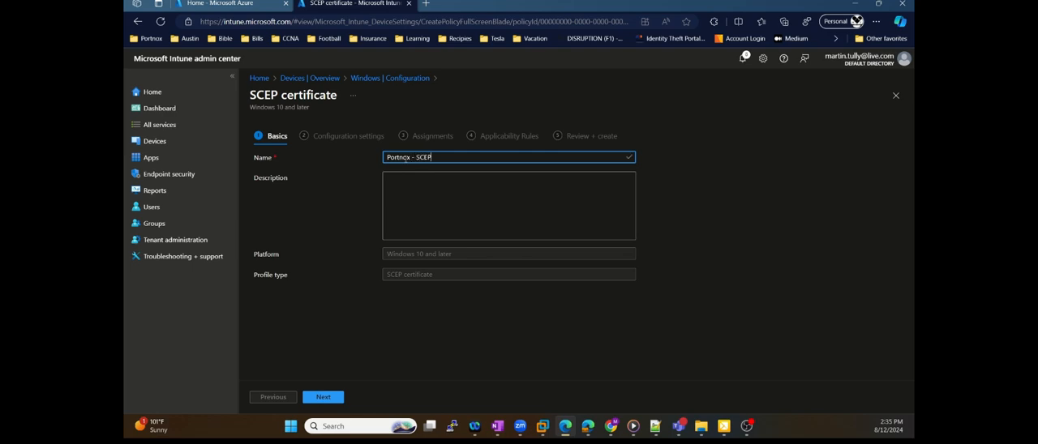
{"action": "left_click", "coordinate": [324, 398]}
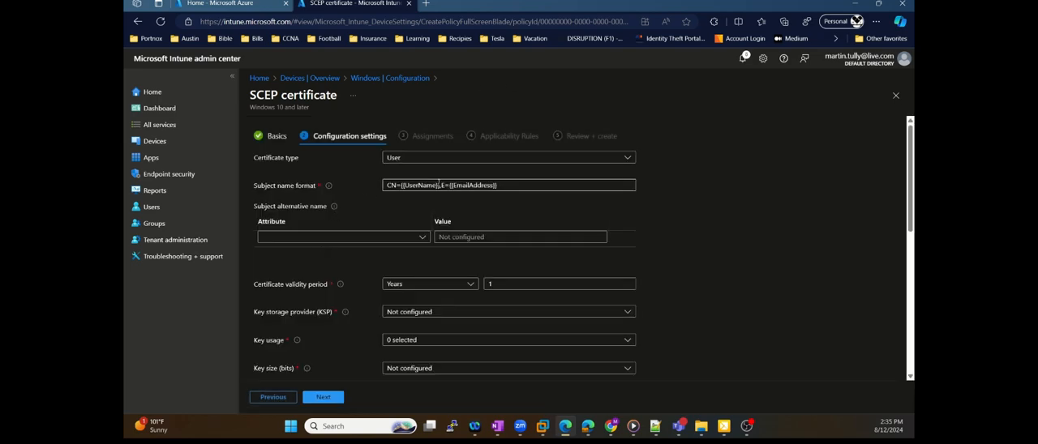
{"action": "left_click", "coordinate": [546, 159]}
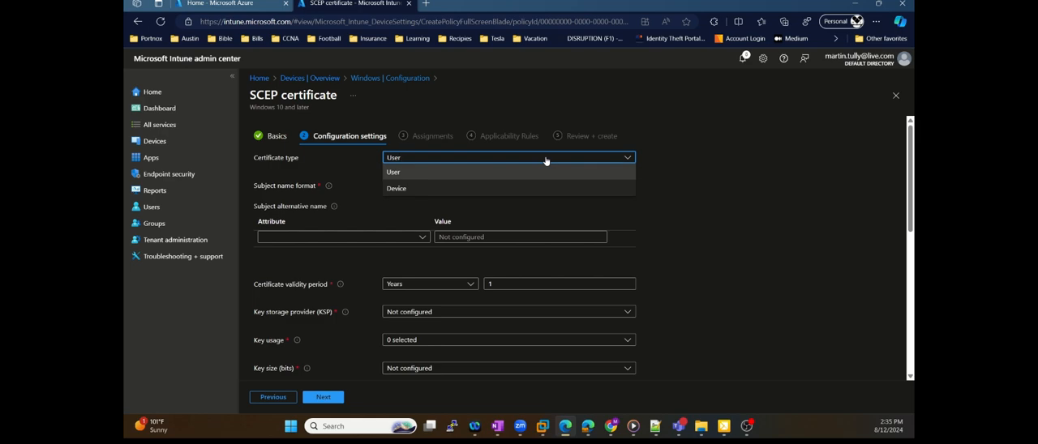
{"action": "left_click", "coordinate": [711, 168]}
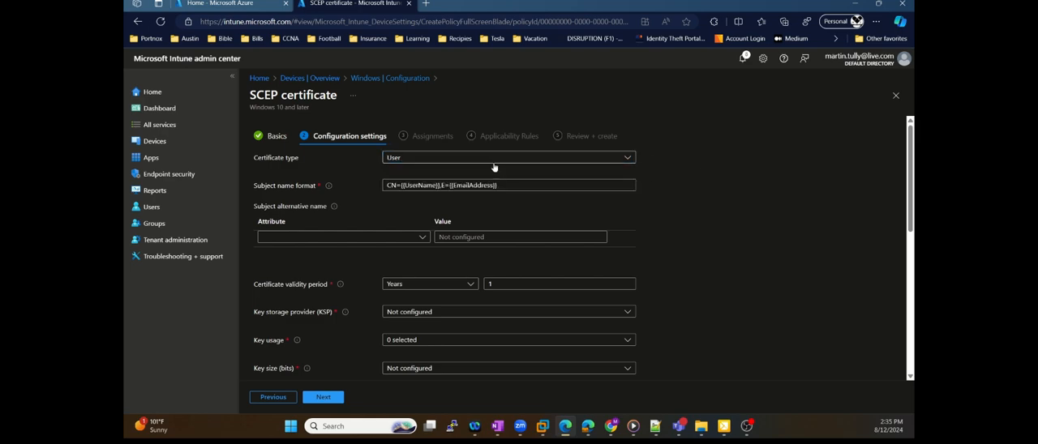
{"action": "left_click", "coordinate": [446, 185]}
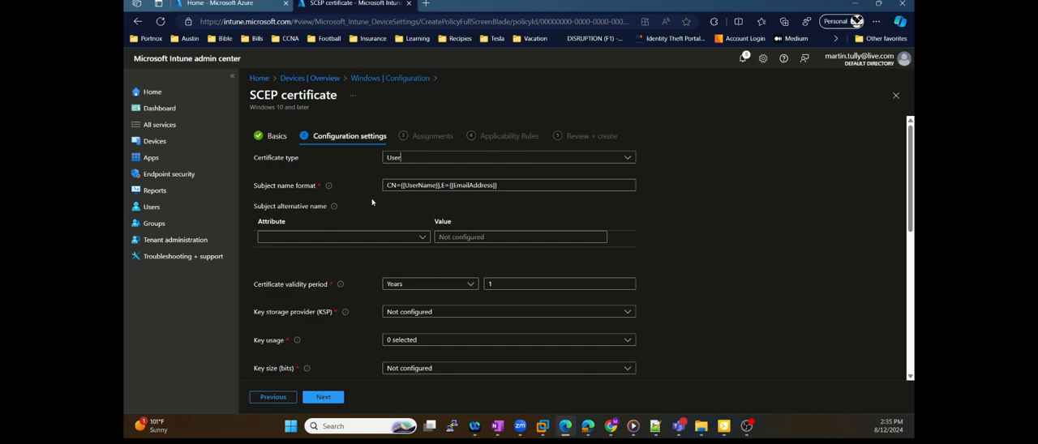
Switch to the Portnox Cloud User Guide and review the SCEP user certificate section's certificate type and subject name settings
{"action": "left_click_drag", "start_coordinate": [469, 5], "coordinate": [124, 39]}
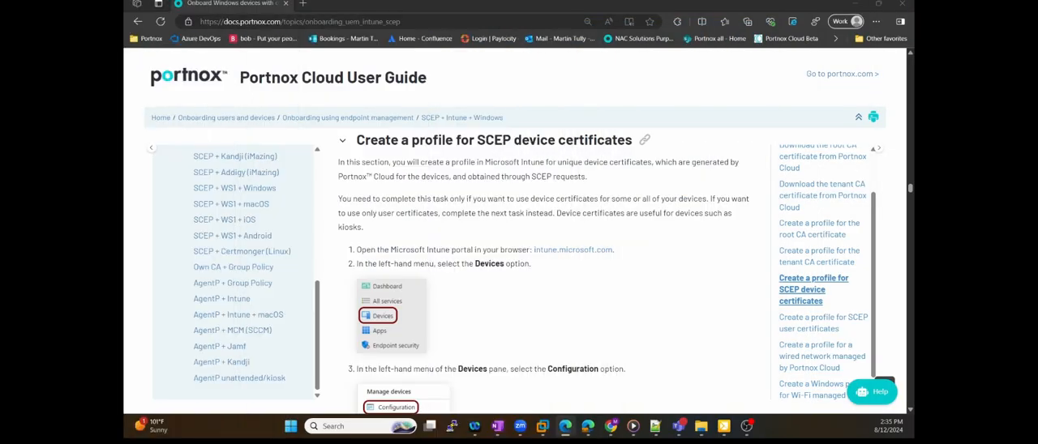
{"action": "scroll", "coordinate": [543, 258], "scroll_direction": "down", "scroll_amount": 3}
{"action": "scroll", "coordinate": [551, 257], "scroll_direction": "down", "scroll_amount": 4}
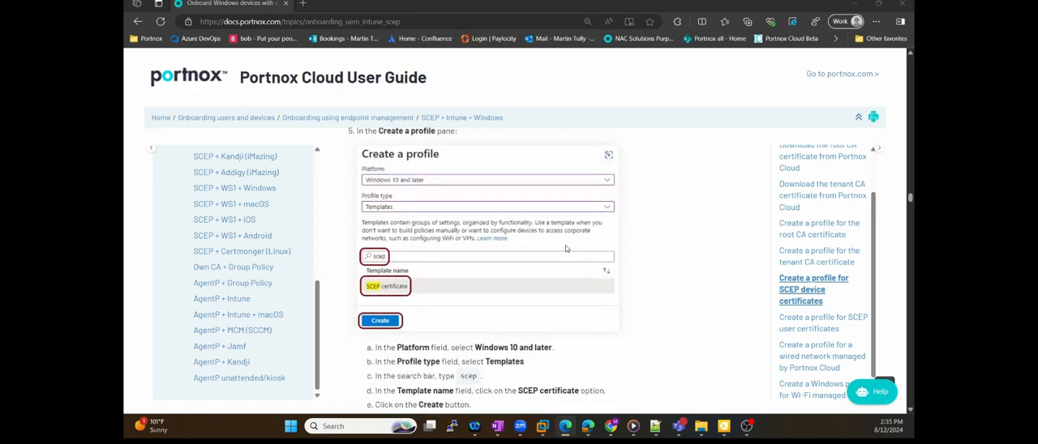
{"action": "scroll", "coordinate": [566, 249], "scroll_direction": "down", "scroll_amount": 7}
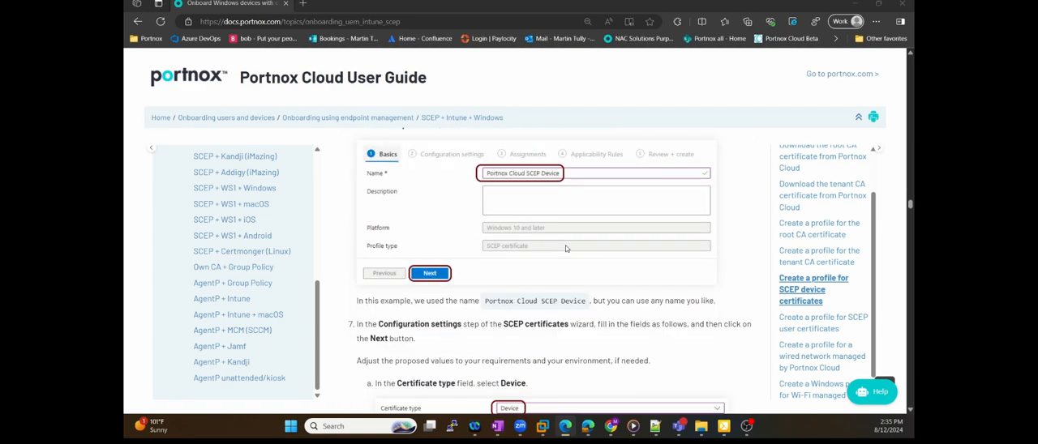
{"action": "scroll", "coordinate": [566, 249], "scroll_direction": "down", "scroll_amount": 8}
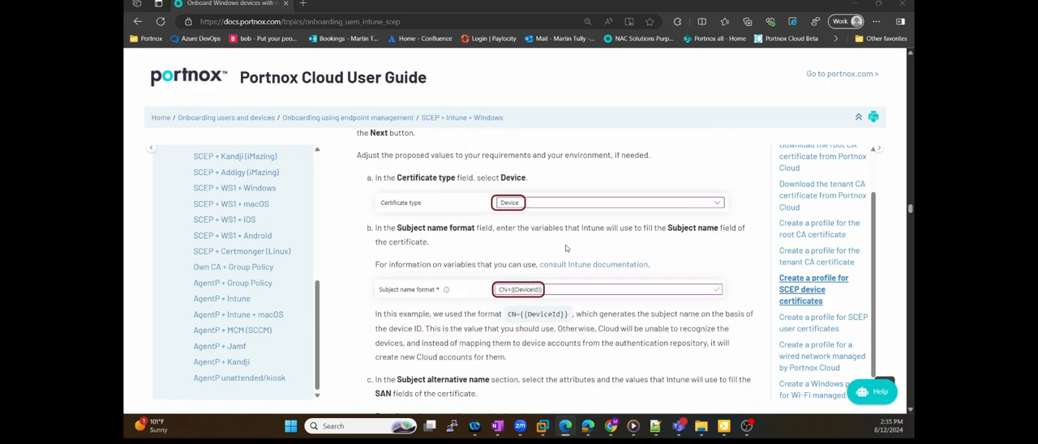
{"action": "scroll", "coordinate": [566, 249], "scroll_direction": "down", "scroll_amount": 12}
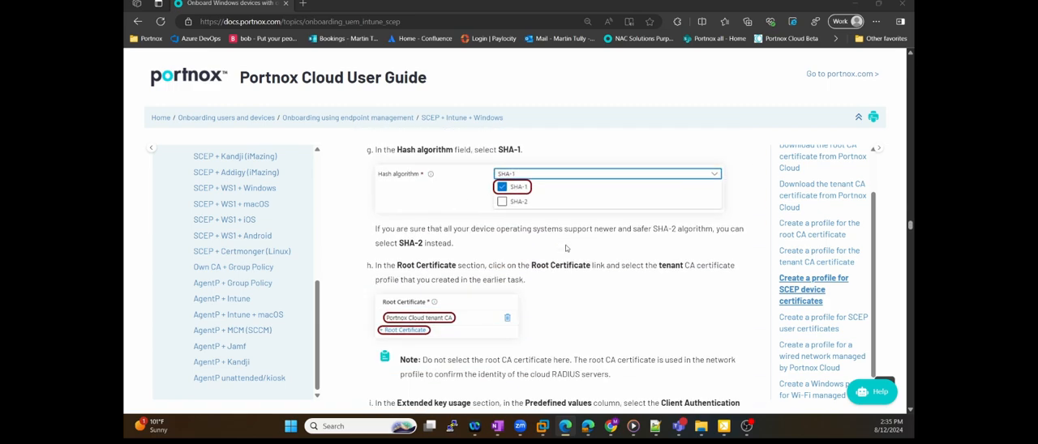
{"action": "scroll", "coordinate": [566, 249], "scroll_direction": "down", "scroll_amount": 10}
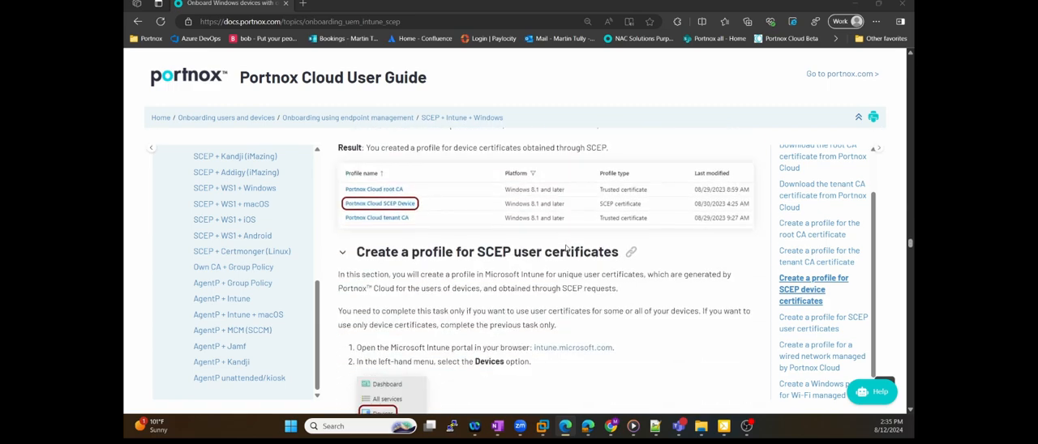
{"action": "left_click_drag", "start_coordinate": [478, 233], "coordinate": [619, 232]}
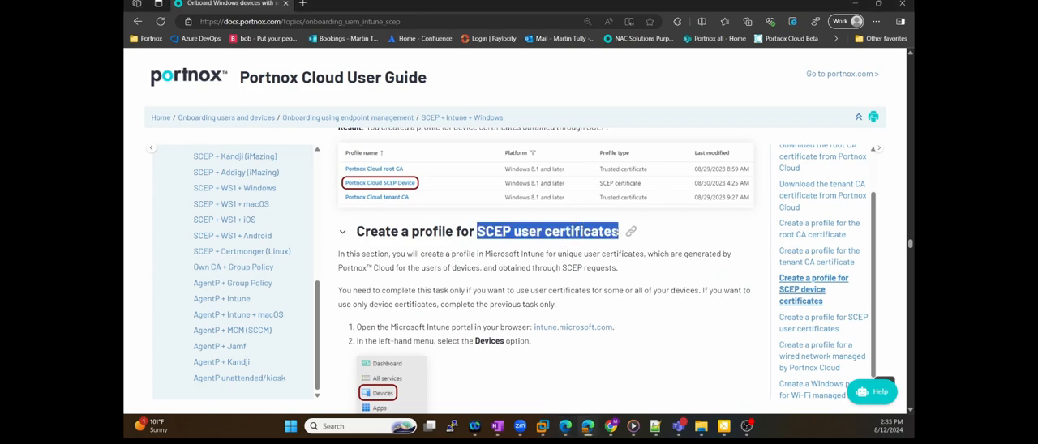
{"action": "scroll", "coordinate": [548, 262], "scroll_direction": "down", "scroll_amount": 6}
{"action": "scroll", "coordinate": [591, 276], "scroll_direction": "down", "scroll_amount": 8}
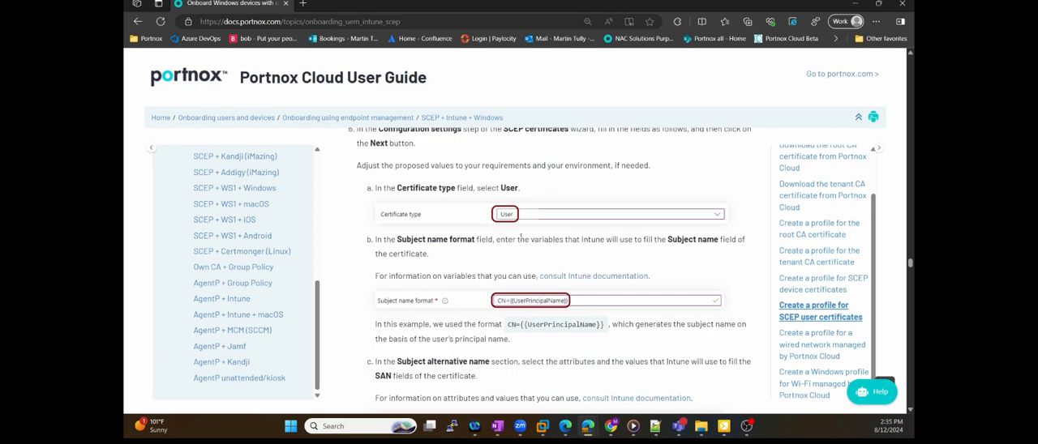
{"action": "scroll", "coordinate": [535, 231], "scroll_direction": "down", "scroll_amount": 2}
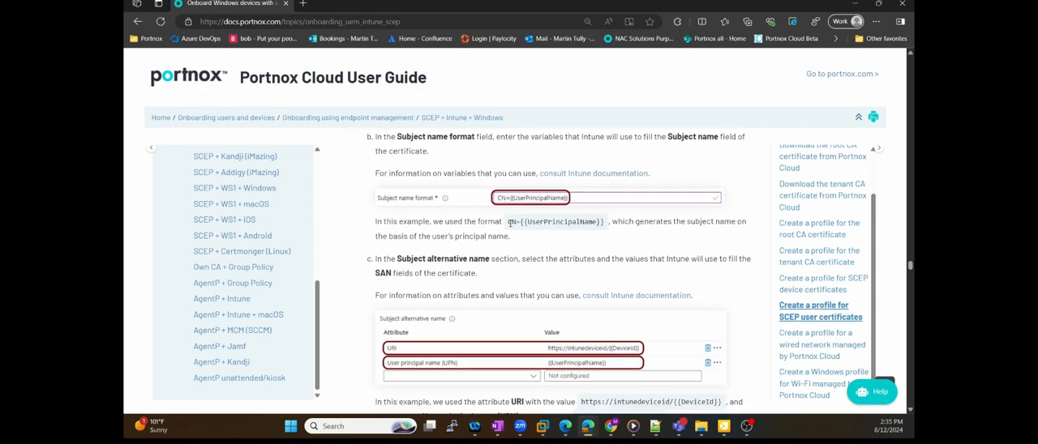
{"action": "scroll", "coordinate": [511, 220], "scroll_direction": "up", "scroll_amount": 1}
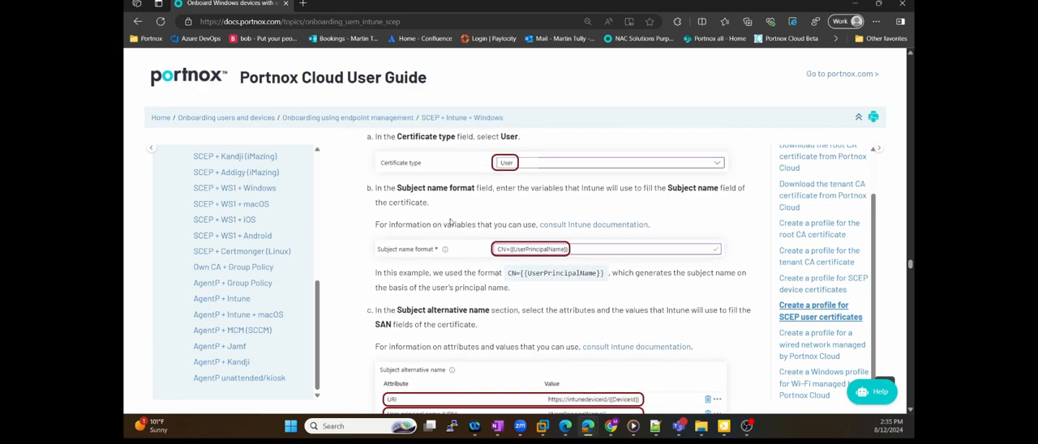
Copy CN={{UserPrincipalName}} from the guide and set it as the SCEP profile's subject name format in Intune
{"action": "left_click_drag", "start_coordinate": [509, 273], "coordinate": [606, 277]}
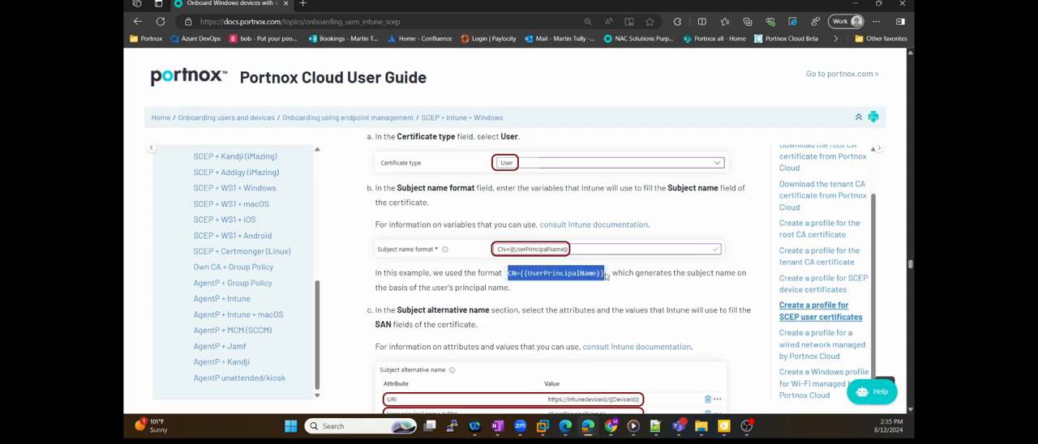
{"action": "right_click", "coordinate": [607, 277]}
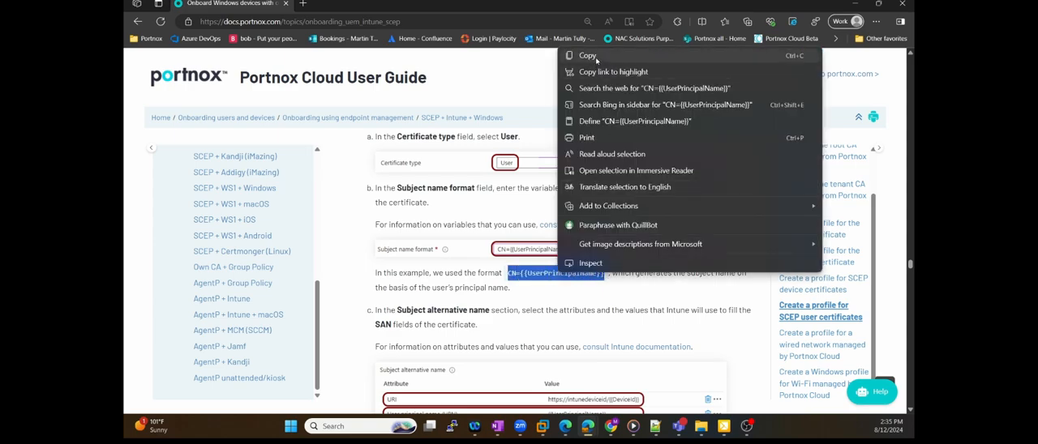
{"action": "left_click", "coordinate": [598, 61]}
{"action": "key", "text": "alt+Tab"}
{"action": "left_click_drag", "start_coordinate": [471, 192], "coordinate": [345, 194]}
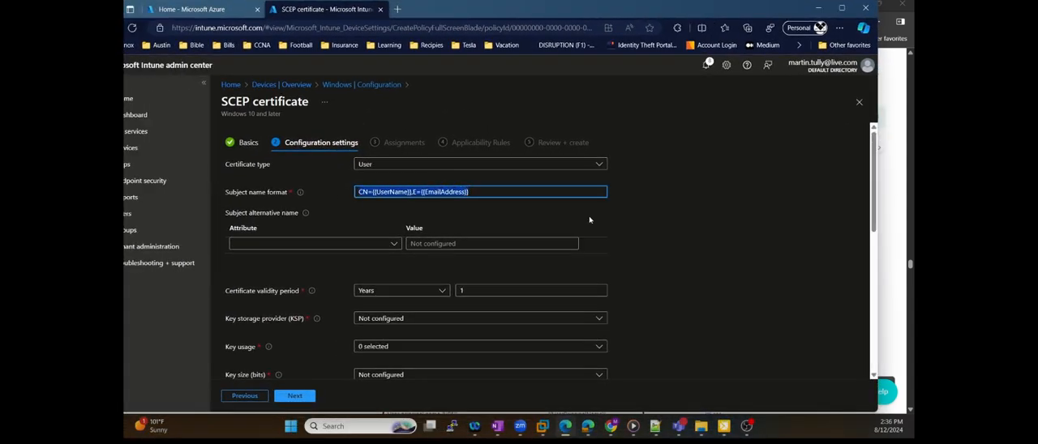
{"action": "key", "text": "ctrl+v"}
{"action": "left_click_drag", "start_coordinate": [599, 0], "coordinate": [124, 3]}
{"action": "scroll", "coordinate": [634, 271], "scroll_direction": "down", "scroll_amount": 3}
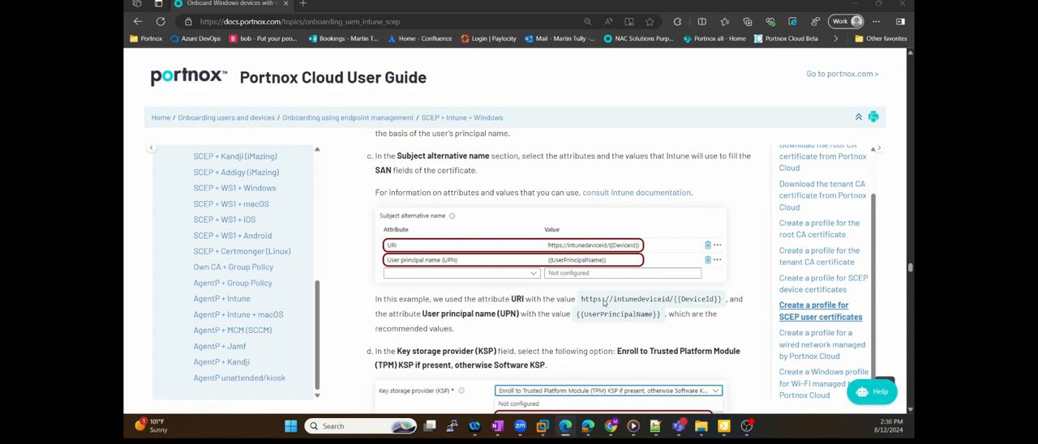
{"action": "left_click_drag", "start_coordinate": [580, 299], "coordinate": [724, 300]}
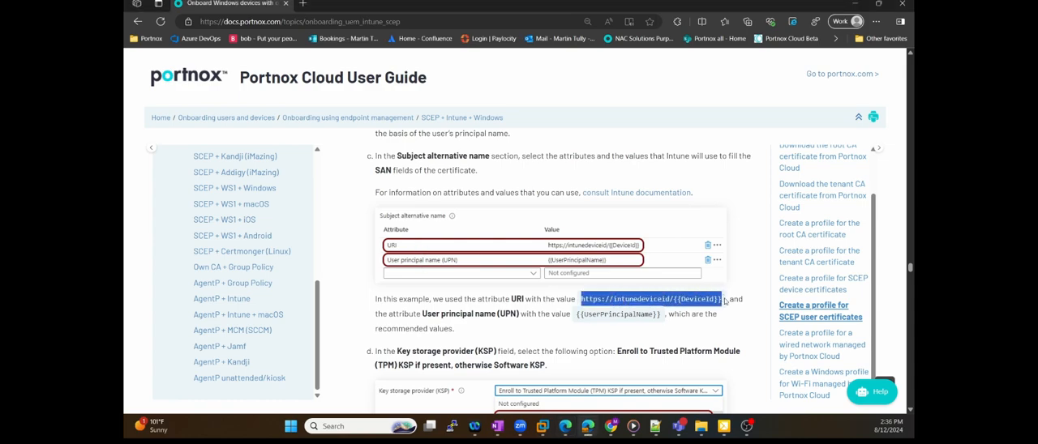
{"action": "right_click", "coordinate": [709, 293]}
{"action": "left_click", "coordinate": [684, 85]}
{"action": "left_click_drag", "start_coordinate": [124, 39], "coordinate": [646, 16]}
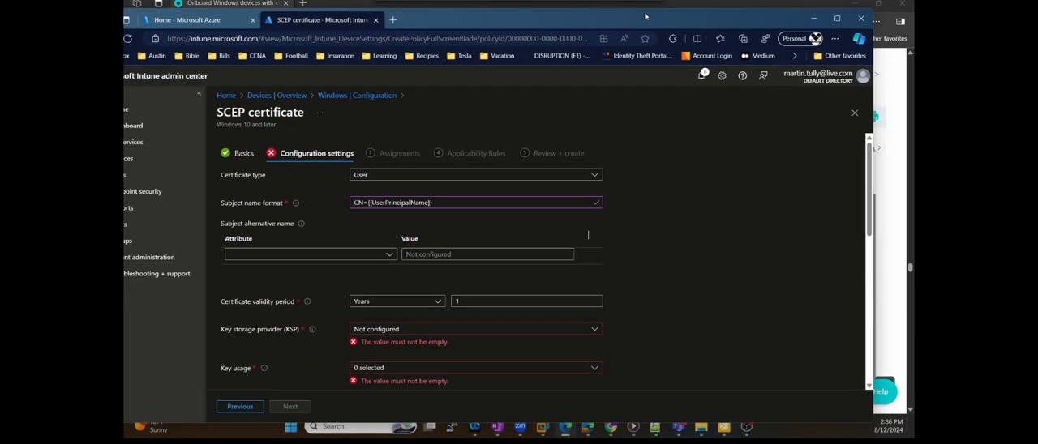
{"action": "left_click", "coordinate": [390, 256]}
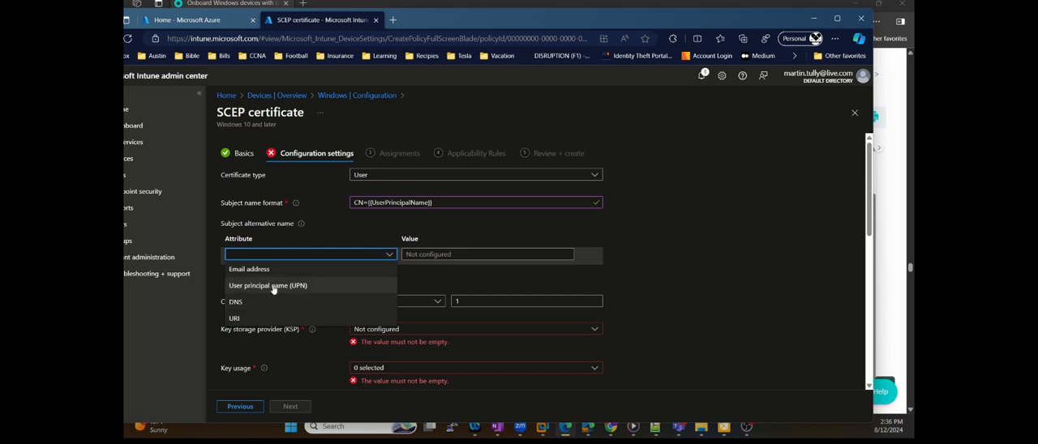
{"action": "left_click", "coordinate": [241, 320]}
{"action": "left_click", "coordinate": [441, 255]}
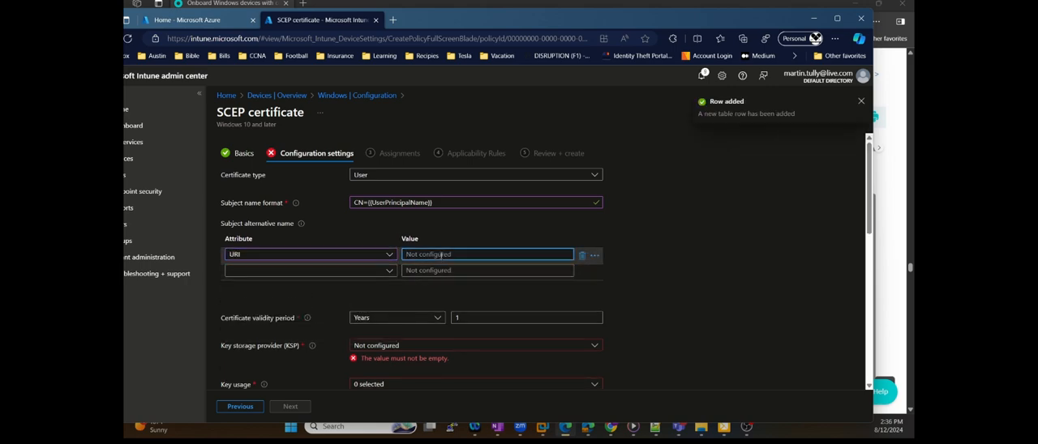
{"action": "key", "text": "ctrl+v"}
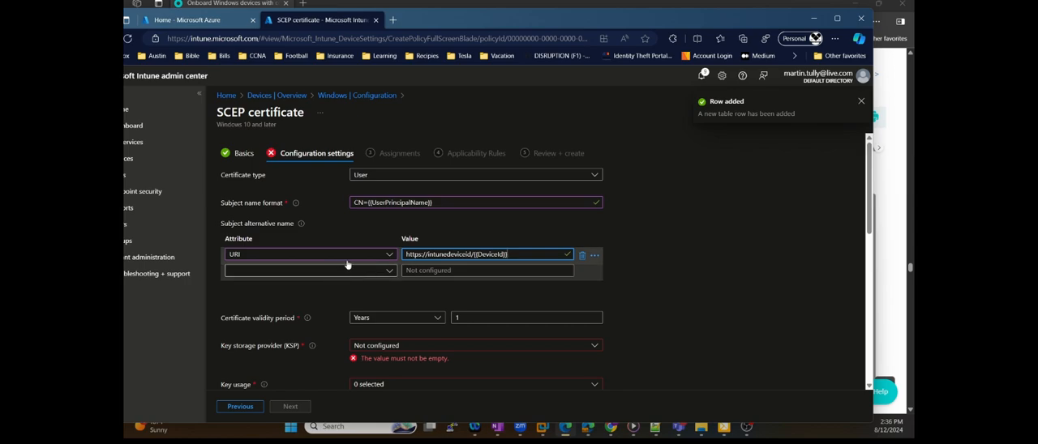
Add a User principal name (UPN) subject alternative name with the value {{UserPrincipalName}}, copied from the subject name format
{"action": "left_click_drag", "start_coordinate": [464, 13], "coordinate": [523, 13]}
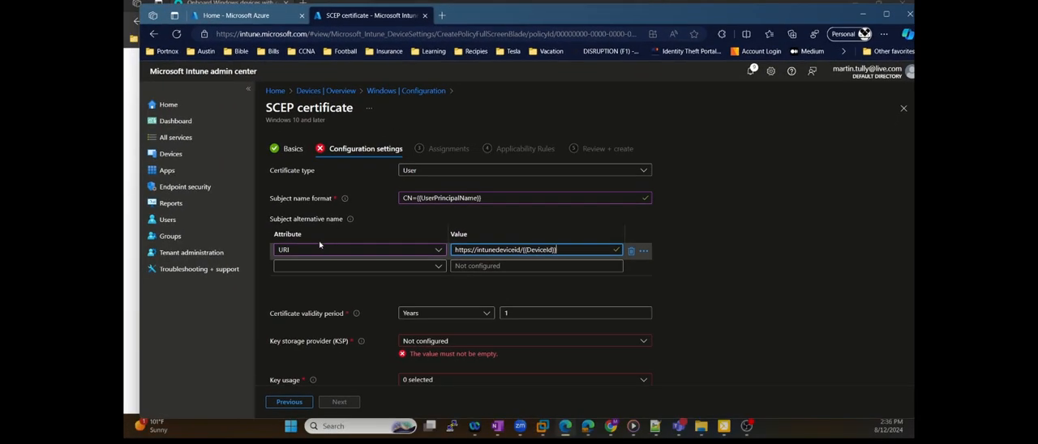
{"action": "left_click", "coordinate": [332, 267]}
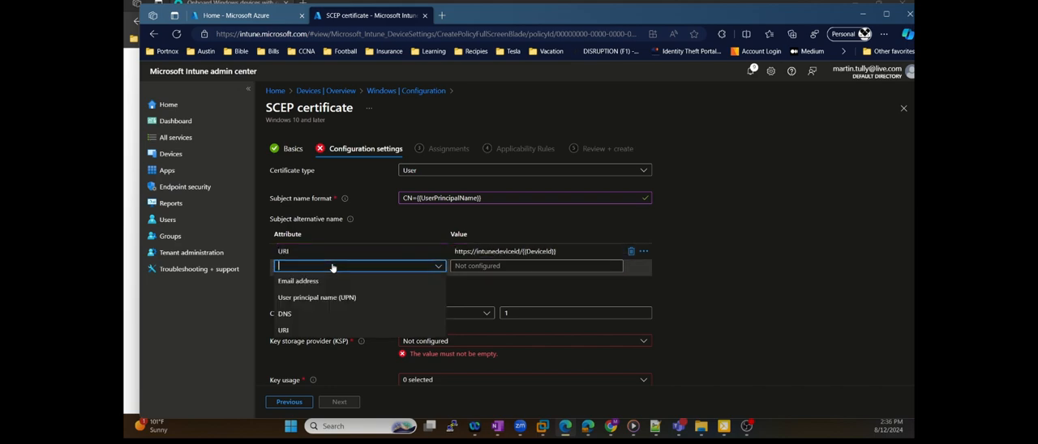
{"action": "left_click", "coordinate": [297, 299]}
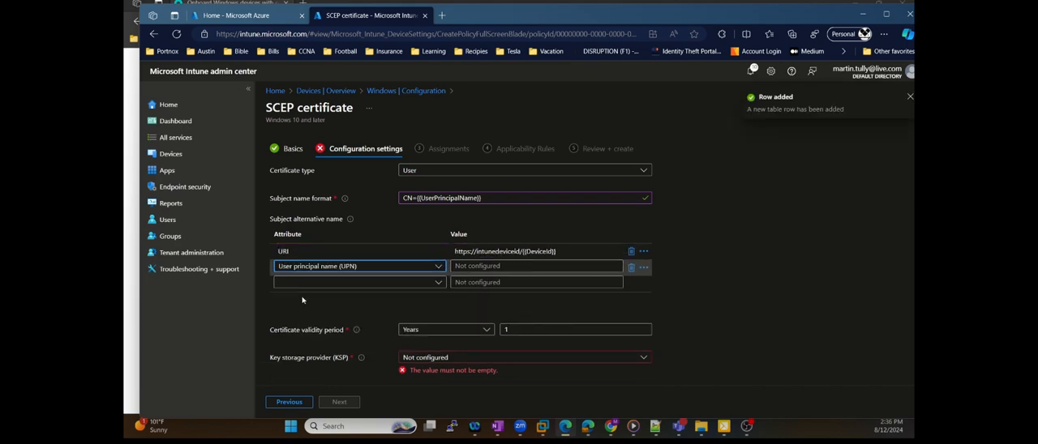
{"action": "left_click", "coordinate": [483, 197]}
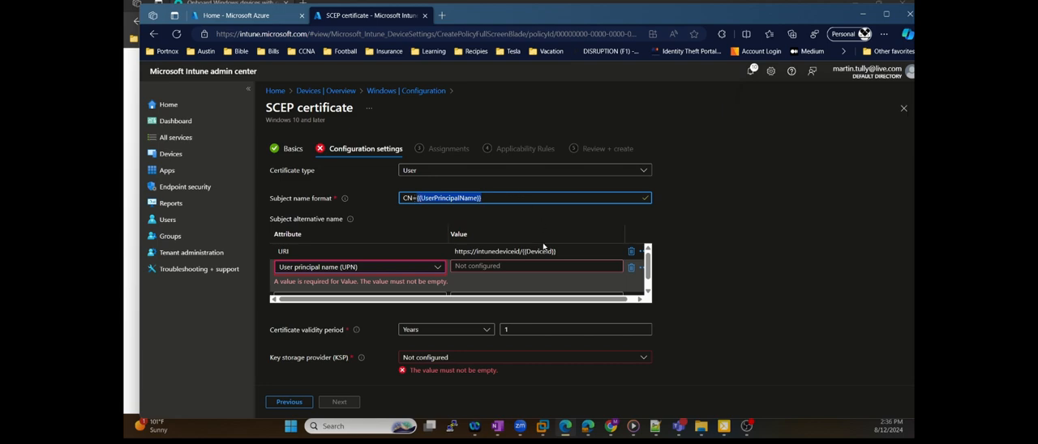
{"action": "left_click", "coordinate": [528, 266]}
{"action": "key", "text": "ctrl+v"}
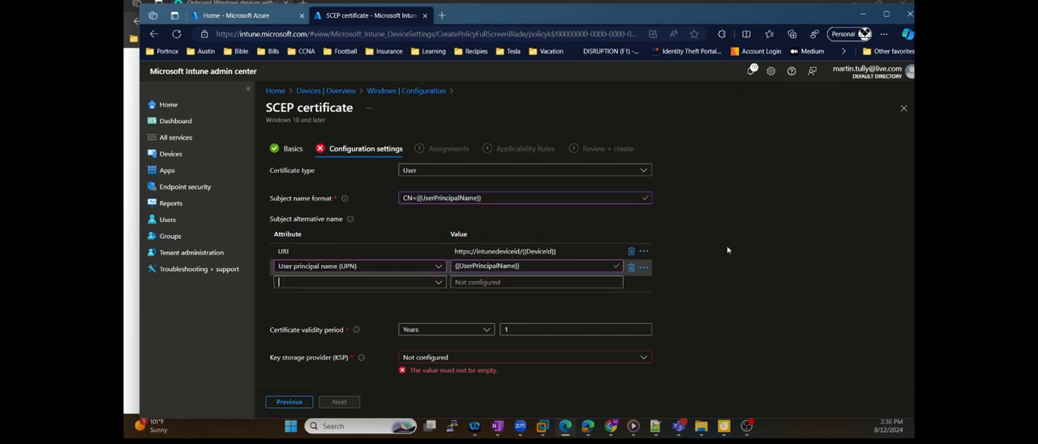
Set the key storage provider to TPM KSP if present, otherwise Software KSP, and the key usage to Digital signature and Key encipherment
{"action": "scroll", "coordinate": [725, 221], "scroll_direction": "down", "scroll_amount": 3}
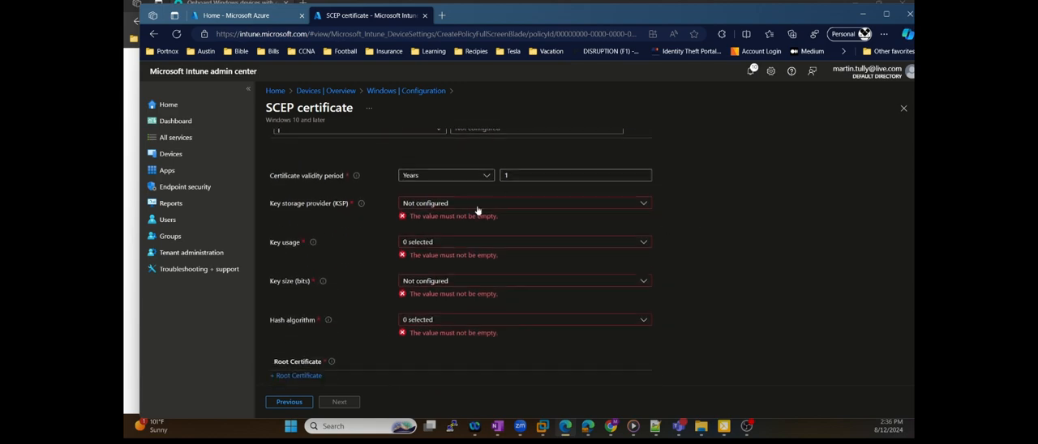
{"action": "left_click", "coordinate": [478, 204]}
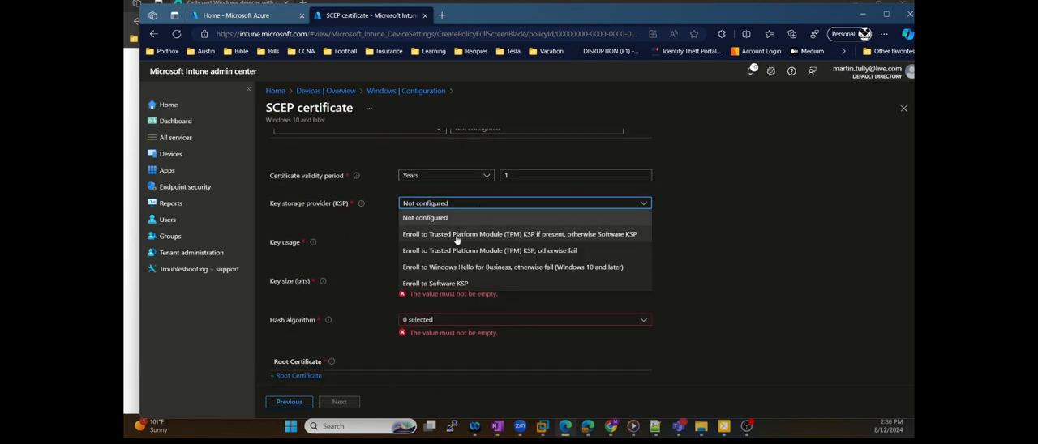
{"action": "left_click", "coordinate": [562, 235]}
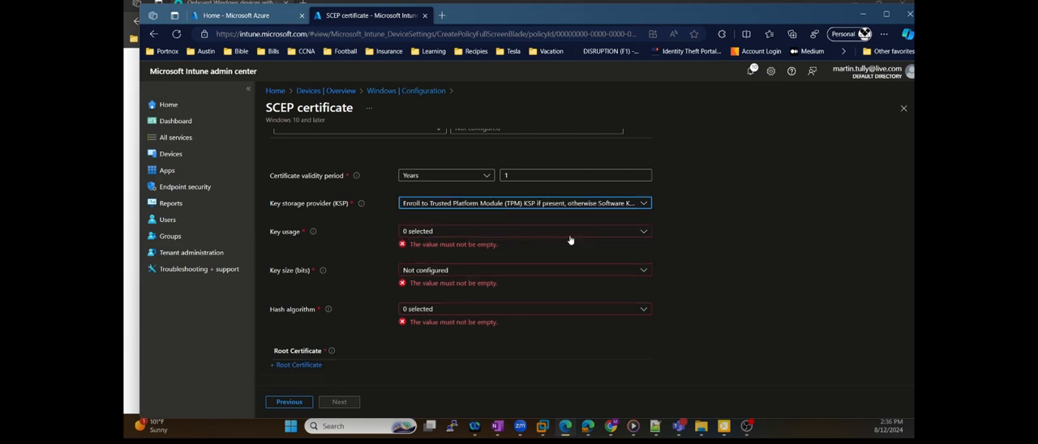
{"action": "left_click", "coordinate": [481, 233]}
{"action": "left_click", "coordinate": [445, 246]}
{"action": "left_click", "coordinate": [432, 263]}
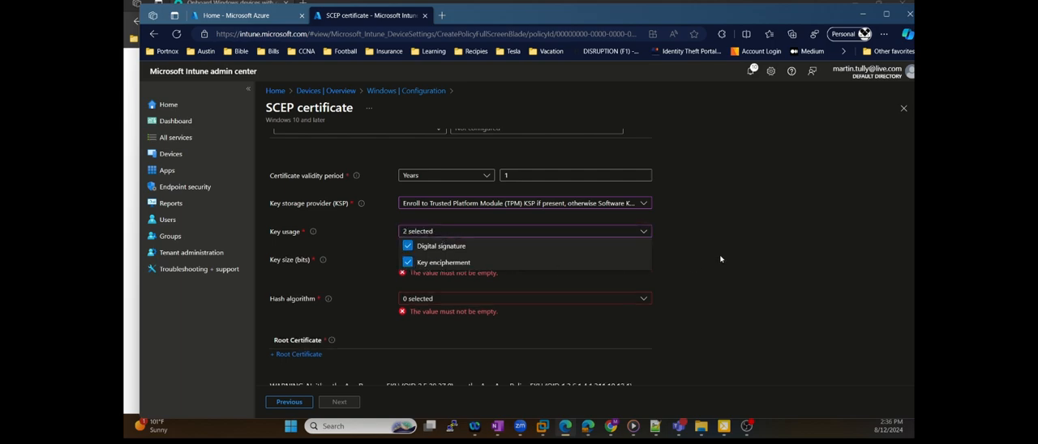
Set the SCEP certificate's key size to 2048 bits and its hash algorithm to SHA-1
{"action": "left_click", "coordinate": [542, 265]}
{"action": "left_click", "coordinate": [515, 261]}
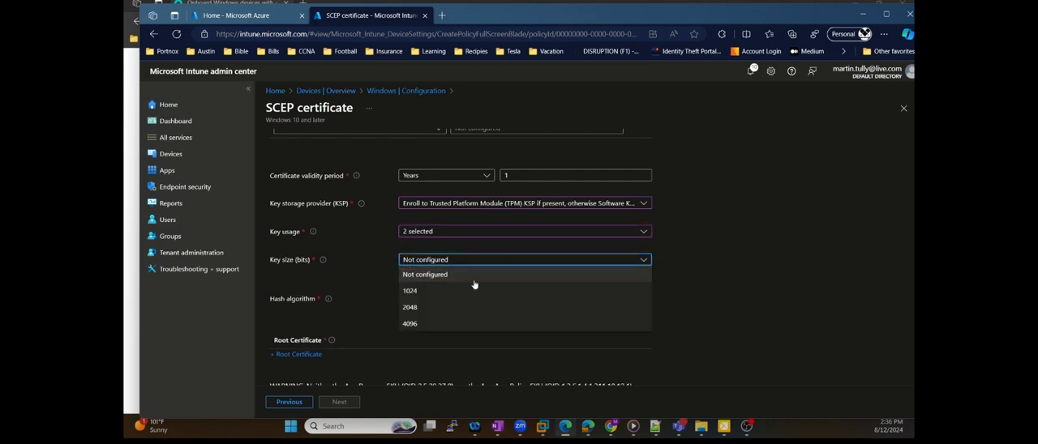
{"action": "left_click", "coordinate": [476, 307]}
{"action": "left_click", "coordinate": [429, 289]}
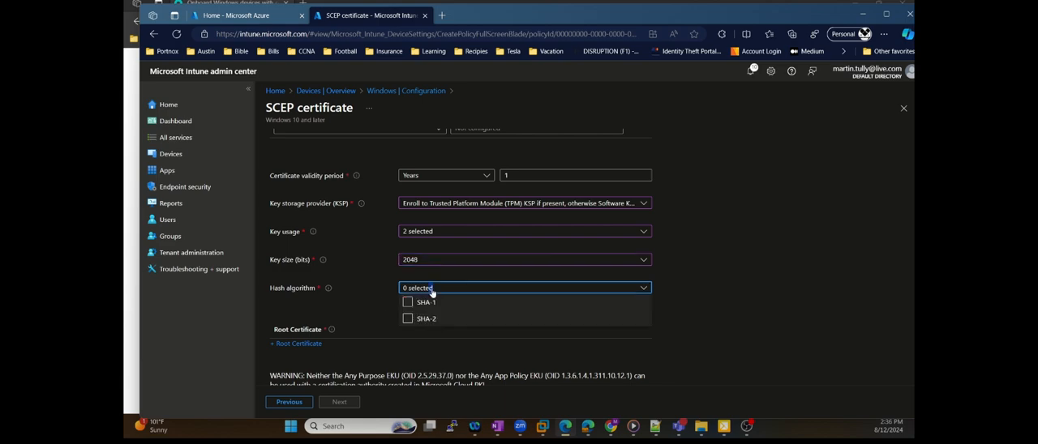
{"action": "left_click", "coordinate": [423, 313]}
Add the tenant CA trusted certificate profile last modified on 5/31/24 as the SCEP profile's root certificate
{"action": "scroll", "coordinate": [740, 274], "scroll_direction": "down", "scroll_amount": 2}
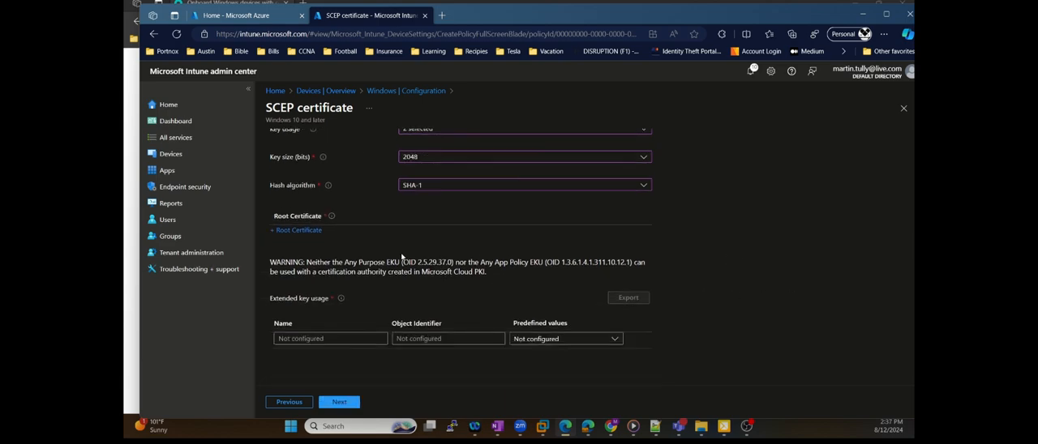
{"action": "left_click", "coordinate": [305, 232]}
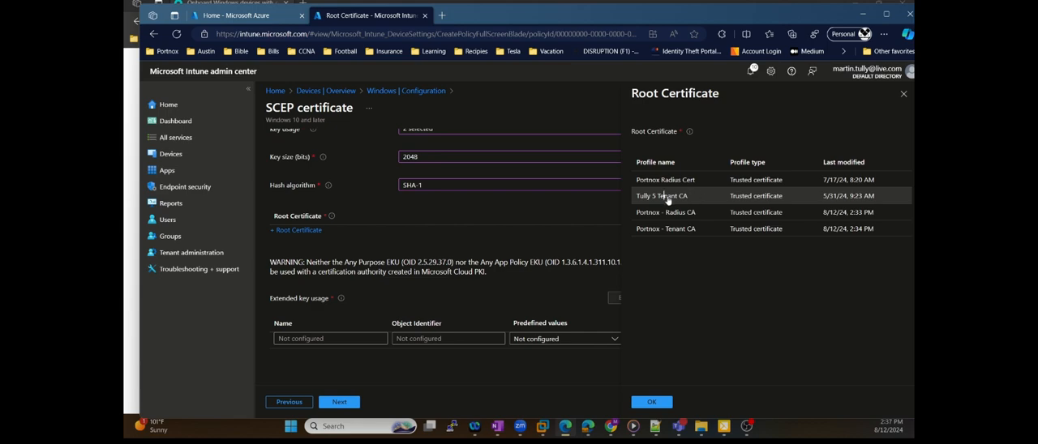
{"action": "left_click", "coordinate": [684, 194]}
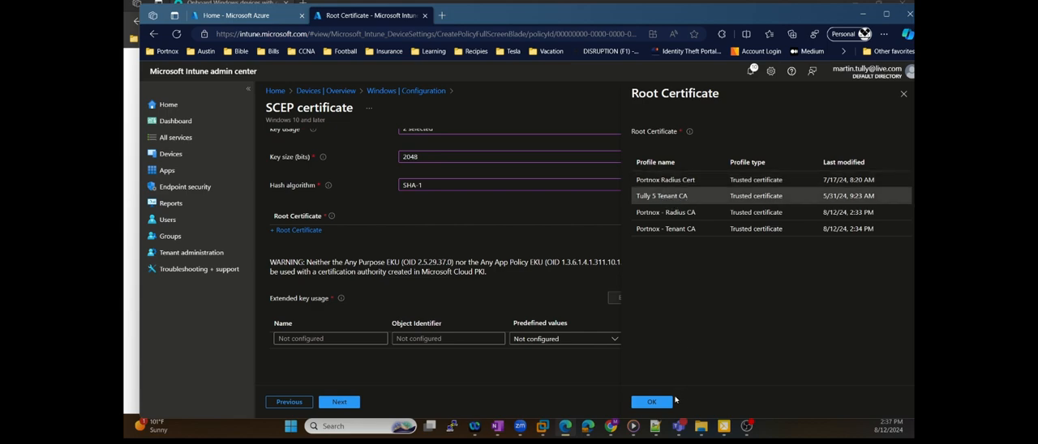
{"action": "left_click", "coordinate": [653, 402]}
Add the predefined Client Authentication value to the SCEP profile's extended key usage
{"action": "scroll", "coordinate": [742, 268], "scroll_direction": "down", "scroll_amount": 2}
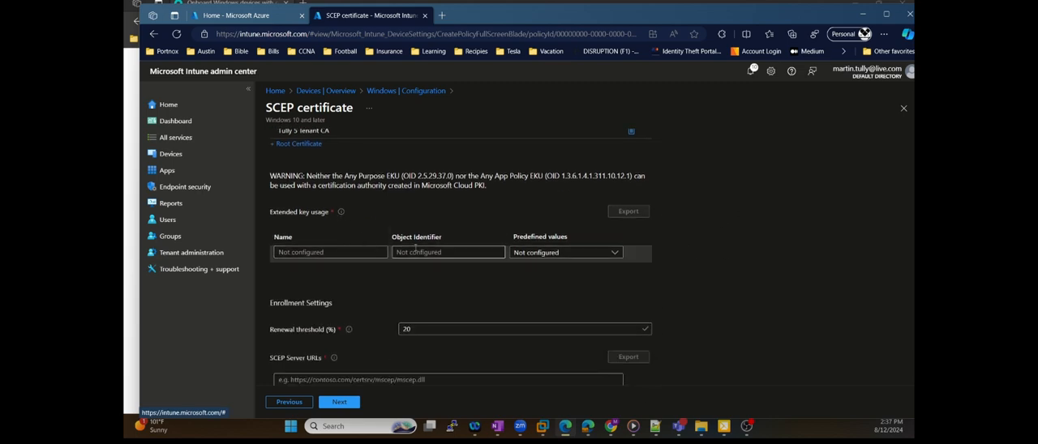
{"action": "left_click", "coordinate": [552, 255]}
{"action": "left_click", "coordinate": [538, 300]}
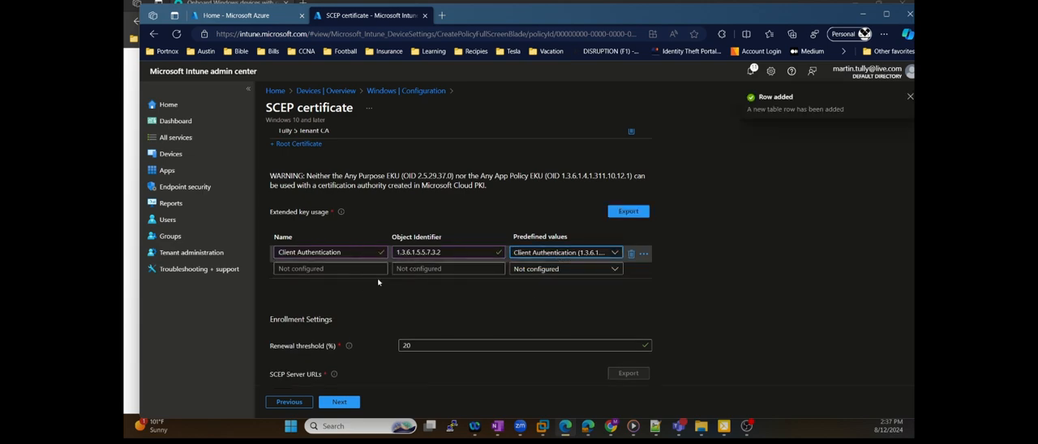
Copy the SCEP URL for MS Intune from the SCEP services settings in Portnox CLEAR and add it as the SCEP server URL in Intune
{"action": "scroll", "coordinate": [365, 244], "scroll_direction": "down", "scroll_amount": 1}
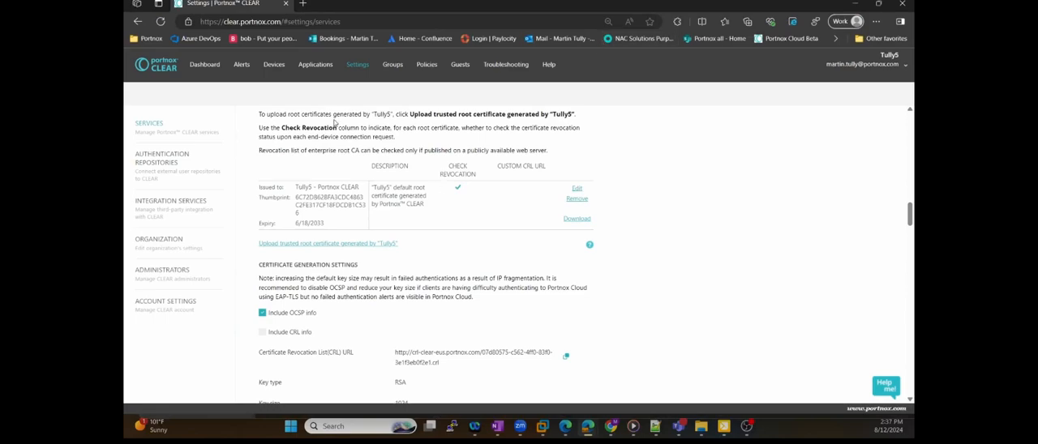
{"action": "scroll", "coordinate": [386, 176], "scroll_direction": "up", "scroll_amount": 10}
{"action": "scroll", "coordinate": [389, 173], "scroll_direction": "down", "scroll_amount": 10}
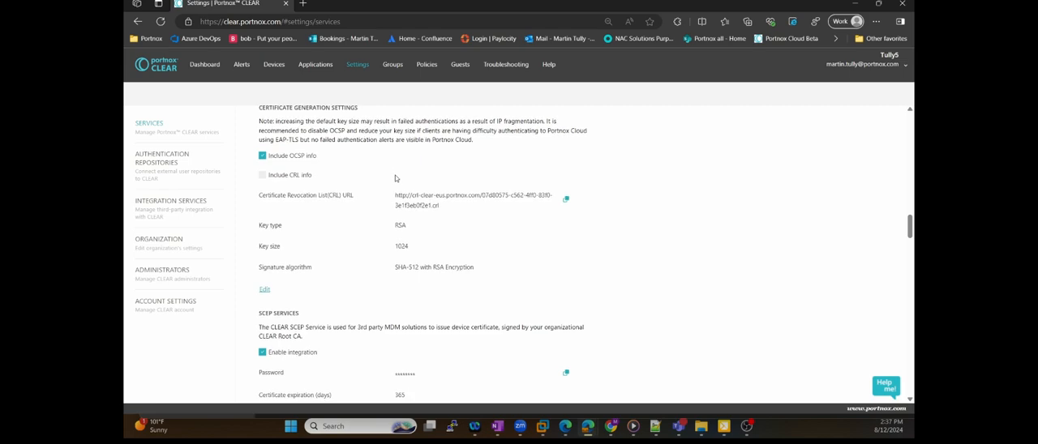
{"action": "scroll", "coordinate": [395, 175], "scroll_direction": "down", "scroll_amount": 3}
{"action": "scroll", "coordinate": [326, 200], "scroll_direction": "up", "scroll_amount": 2}
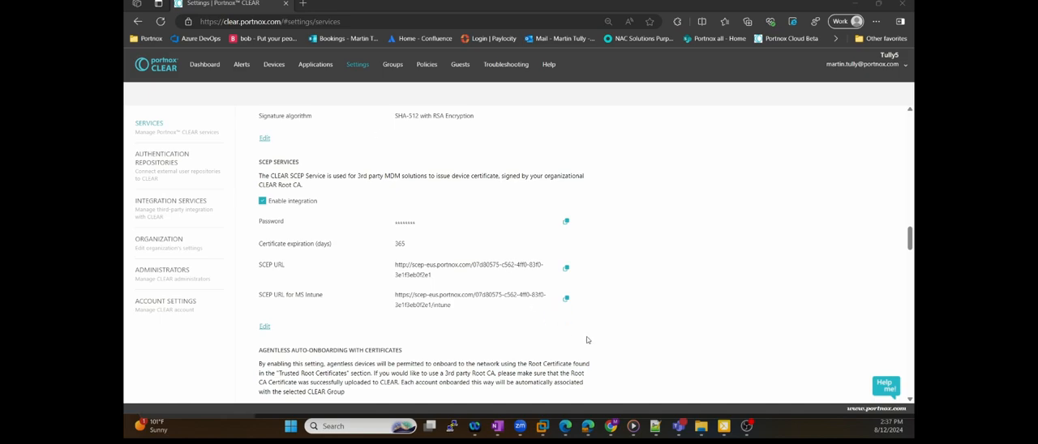
{"action": "left_click", "coordinate": [567, 301]}
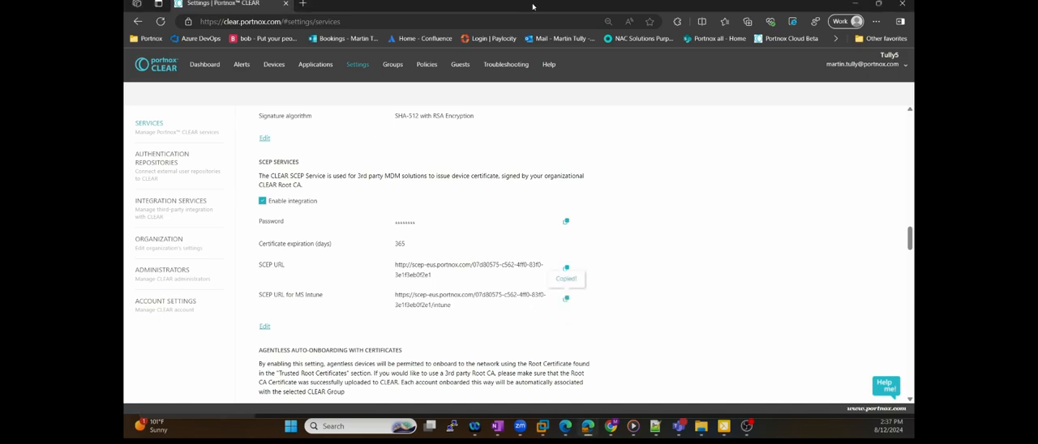
{"action": "key", "text": "alt+Tab"}
{"action": "left_click", "coordinate": [324, 337]}
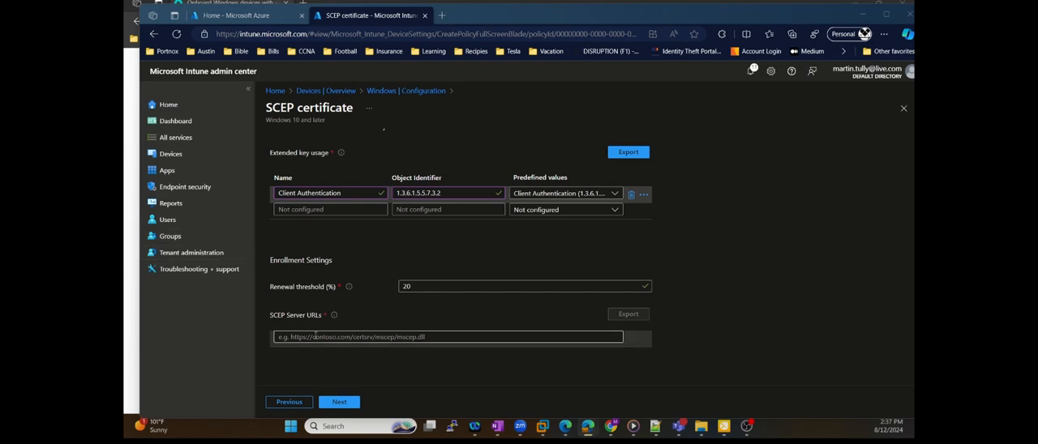
{"action": "key", "text": "ctrl+v"}
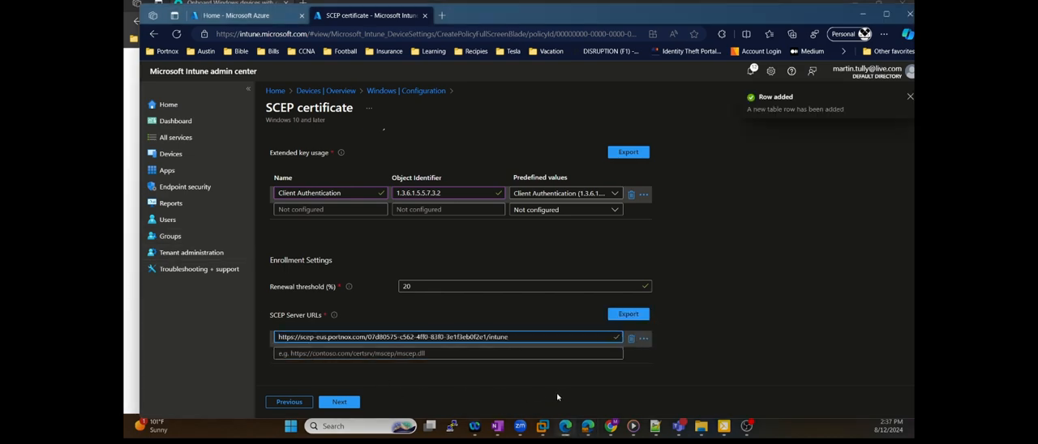
Assign the SCEP certificate profile to the Portnox Intune Users group
{"action": "left_click", "coordinate": [340, 402]}
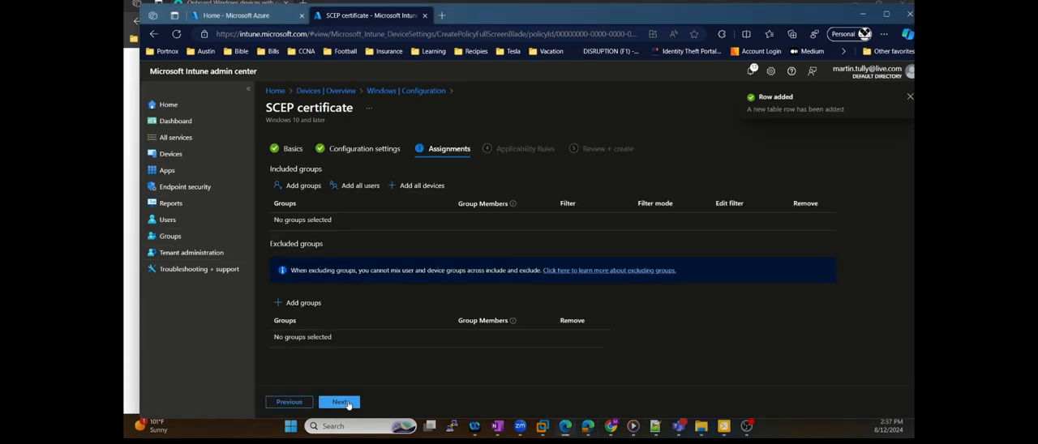
{"action": "left_click", "coordinate": [316, 189]}
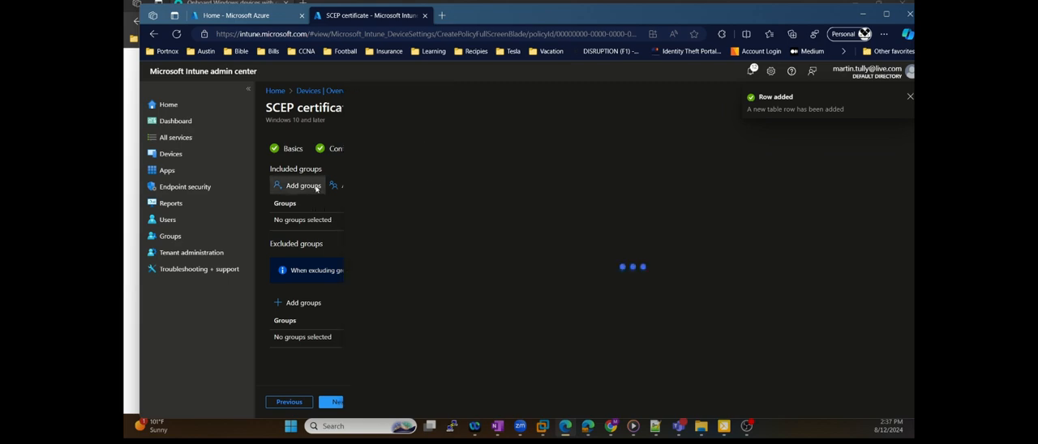
{"action": "scroll", "coordinate": [480, 261], "scroll_direction": "down", "scroll_amount": 5}
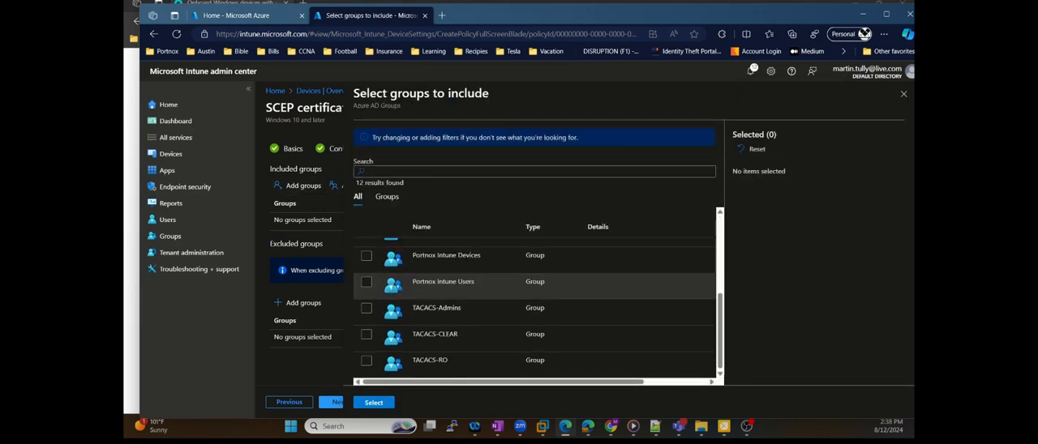
{"action": "left_click", "coordinate": [366, 282]}
{"action": "left_click", "coordinate": [373, 402]}
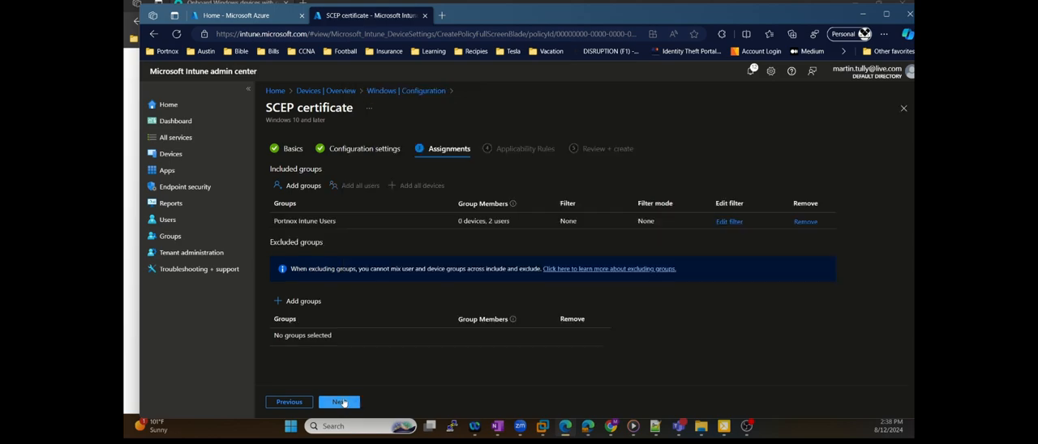
Try to create the SCEP profile without applicability rules and dismiss the notification
{"action": "left_click", "coordinate": [339, 402]}
{"action": "left_click", "coordinate": [341, 403]}
{"action": "left_click", "coordinate": [340, 403]}
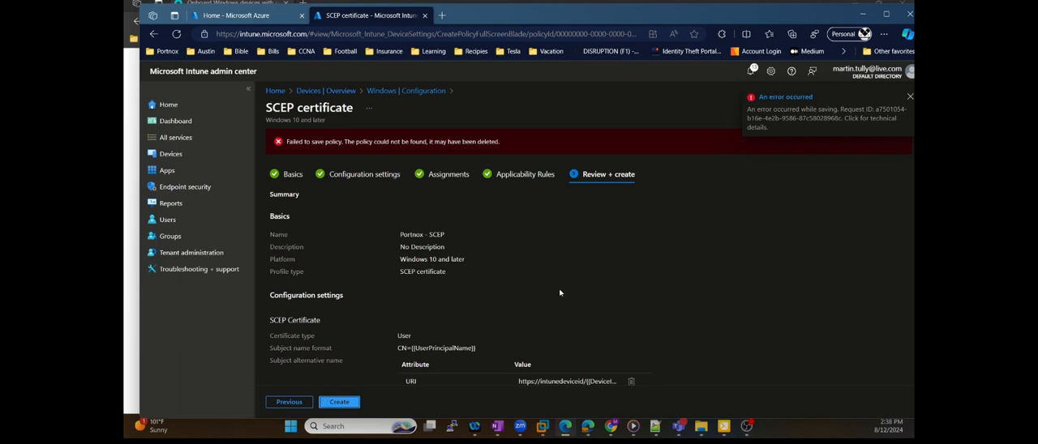
{"action": "left_click", "coordinate": [909, 97]}
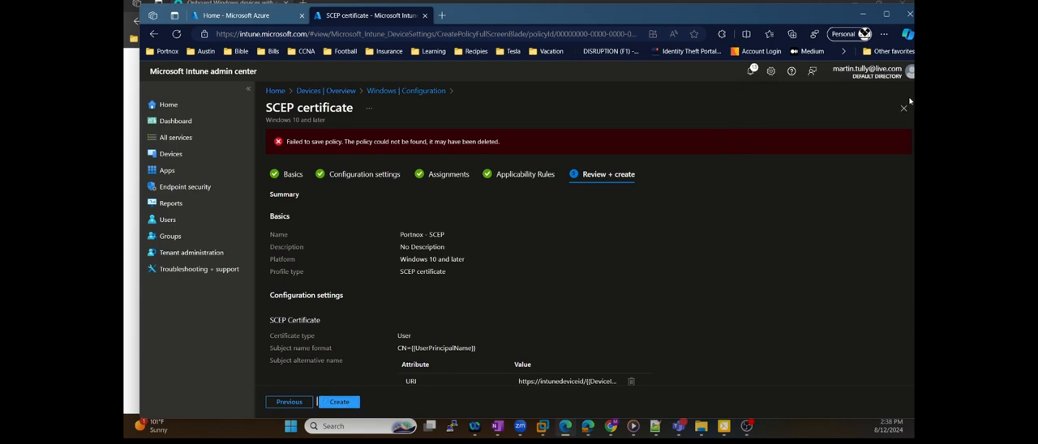
Return to the SCEP profile's configuration settings and replace the root certificate with Portnox - Tenant CA
{"action": "scroll", "coordinate": [464, 343], "scroll_direction": "down", "scroll_amount": 3}
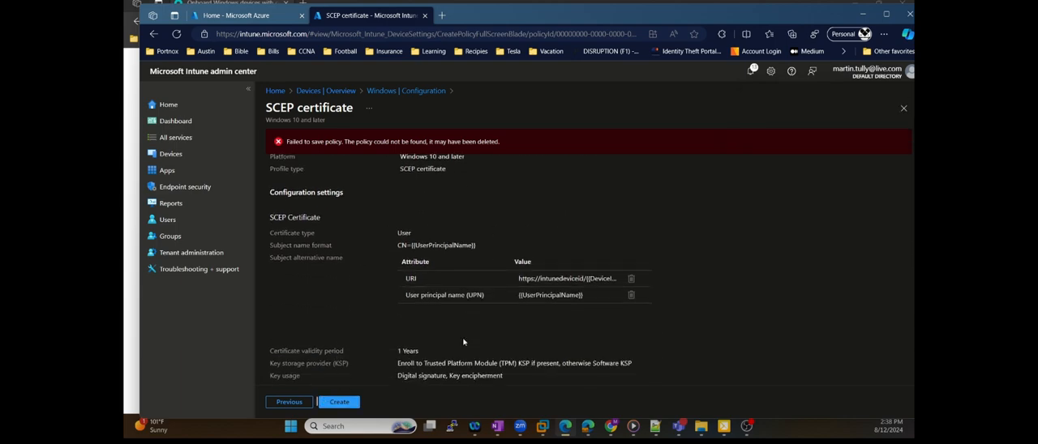
{"action": "left_click", "coordinate": [288, 403]}
{"action": "left_click", "coordinate": [289, 402]}
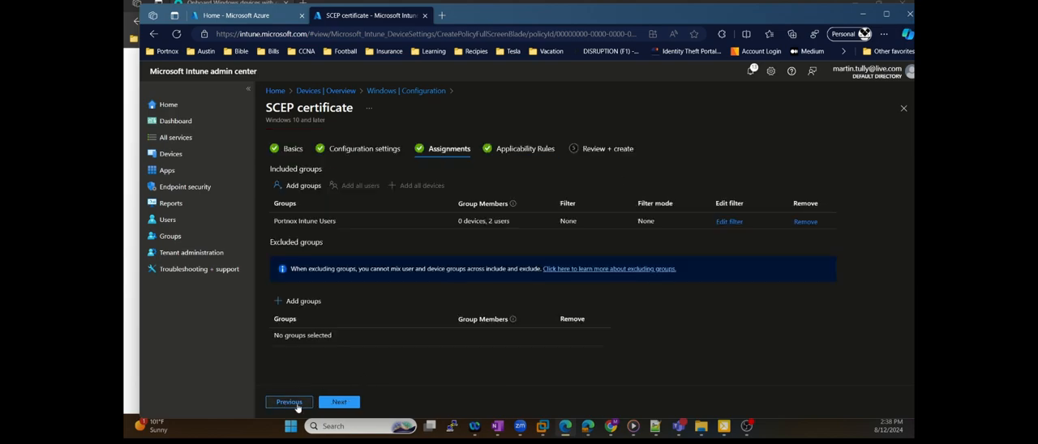
{"action": "left_click", "coordinate": [290, 403]}
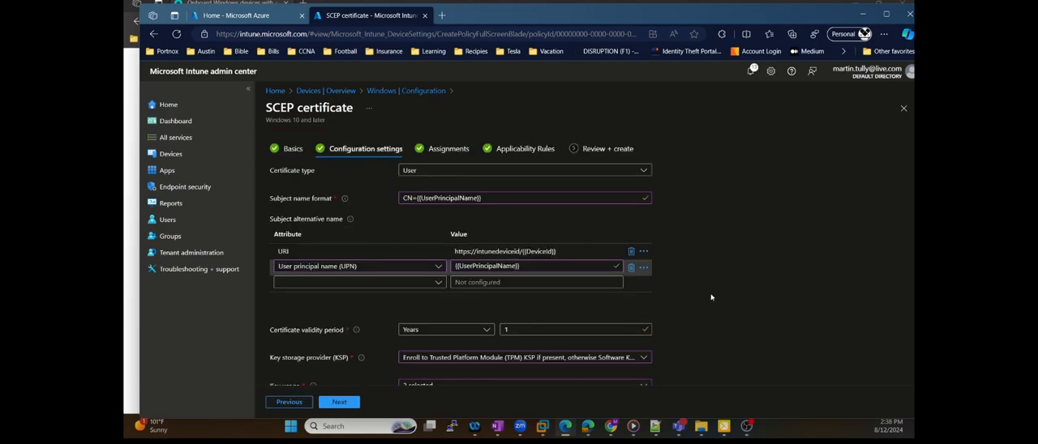
{"action": "scroll", "coordinate": [711, 298], "scroll_direction": "down", "scroll_amount": 10}
{"action": "scroll", "coordinate": [712, 296], "scroll_direction": "down", "scroll_amount": 3}
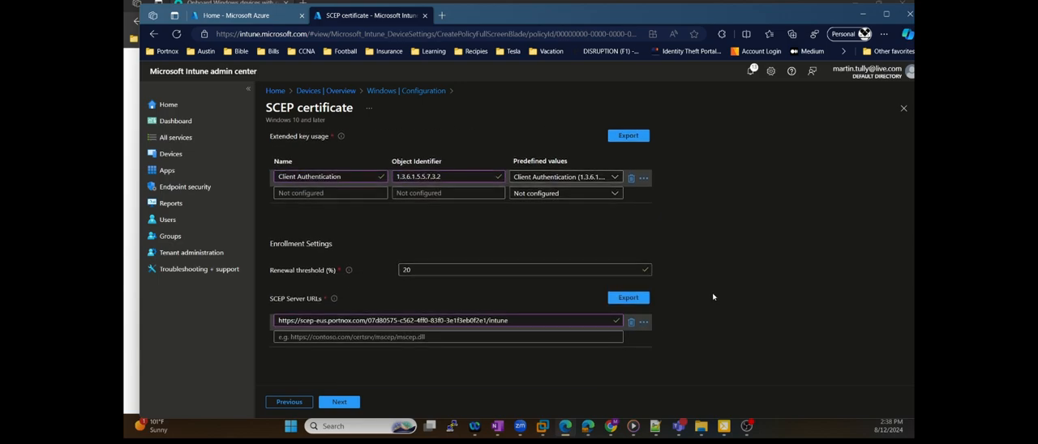
{"action": "scroll", "coordinate": [712, 296], "scroll_direction": "up", "scroll_amount": 10}
{"action": "scroll", "coordinate": [713, 297], "scroll_direction": "down", "scroll_amount": 1}
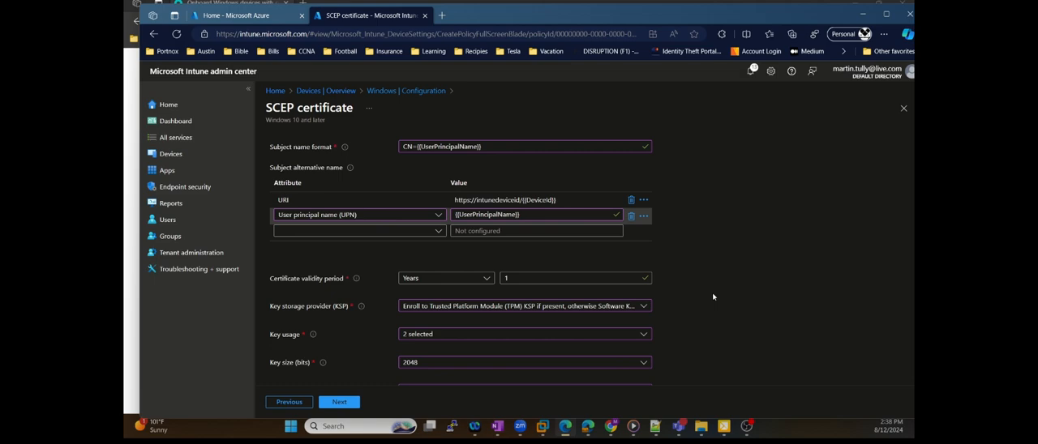
{"action": "scroll", "coordinate": [713, 295], "scroll_direction": "down", "scroll_amount": 4}
{"action": "left_click", "coordinate": [299, 246]}
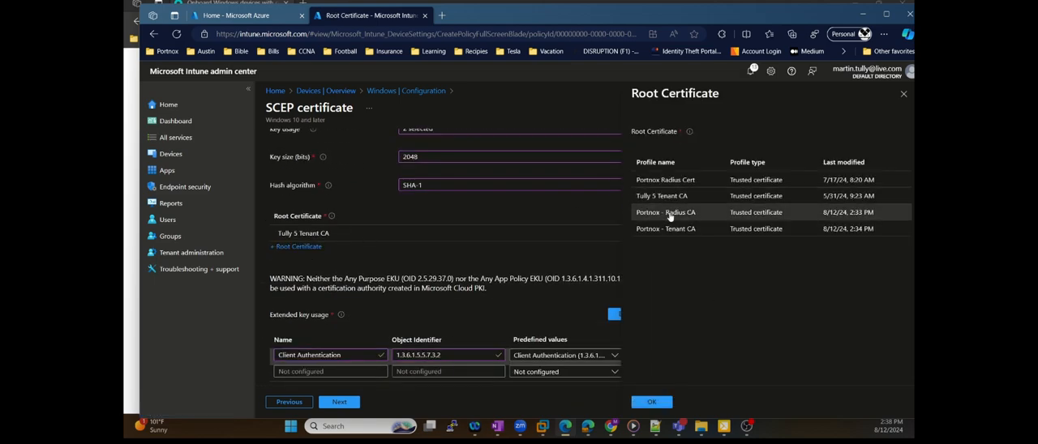
{"action": "left_click", "coordinate": [692, 231]}
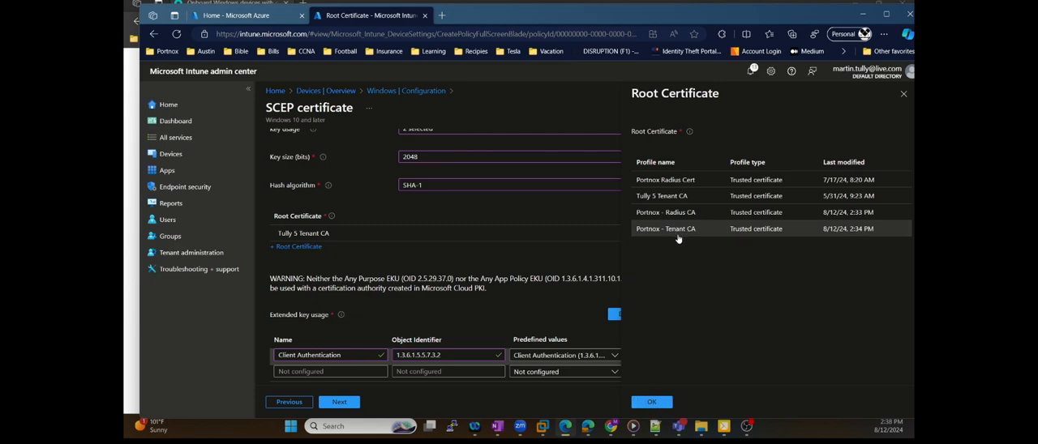
{"action": "left_click", "coordinate": [653, 402]}
Create the Portnox - SCEP profile with the existing assignment and refresh the list of Windows configuration policies
{"action": "left_click", "coordinate": [336, 406]}
{"action": "left_click", "coordinate": [338, 403]}
{"action": "left_click", "coordinate": [341, 403]}
{"action": "left_click", "coordinate": [341, 403]}
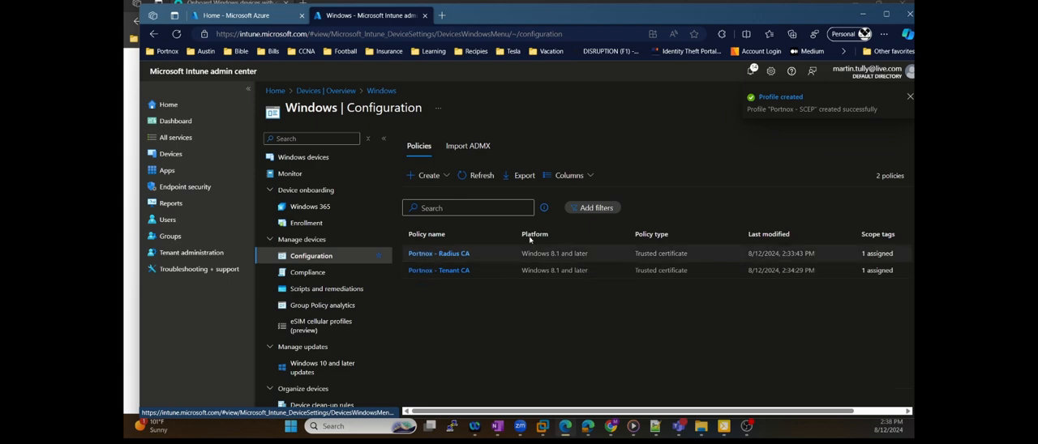
{"action": "left_click", "coordinate": [480, 176]}
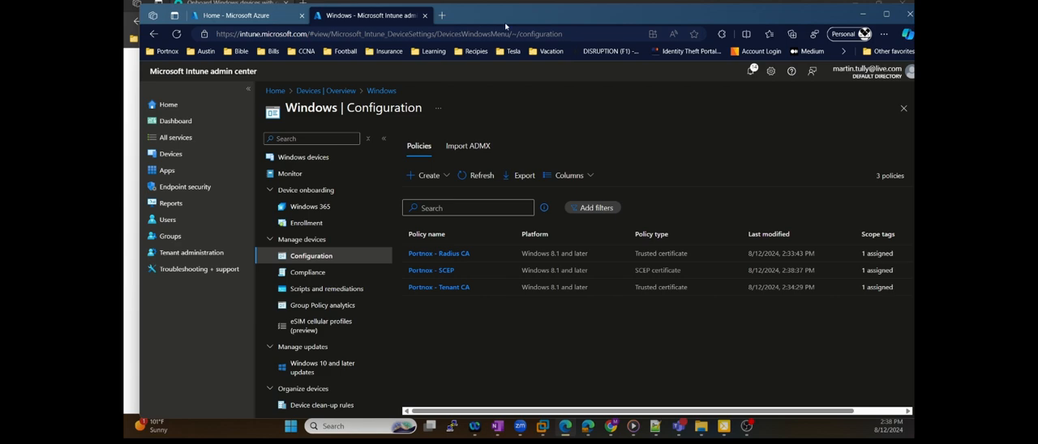
Start a new Windows 10 and later configuration profile from the Wi-Fi template
{"action": "left_click", "coordinate": [426, 176]}
{"action": "left_click", "coordinate": [432, 195]}
{"action": "left_click", "coordinate": [673, 143]}
{"action": "left_click", "coordinate": [681, 162]}
{"action": "left_click", "coordinate": [689, 172]}
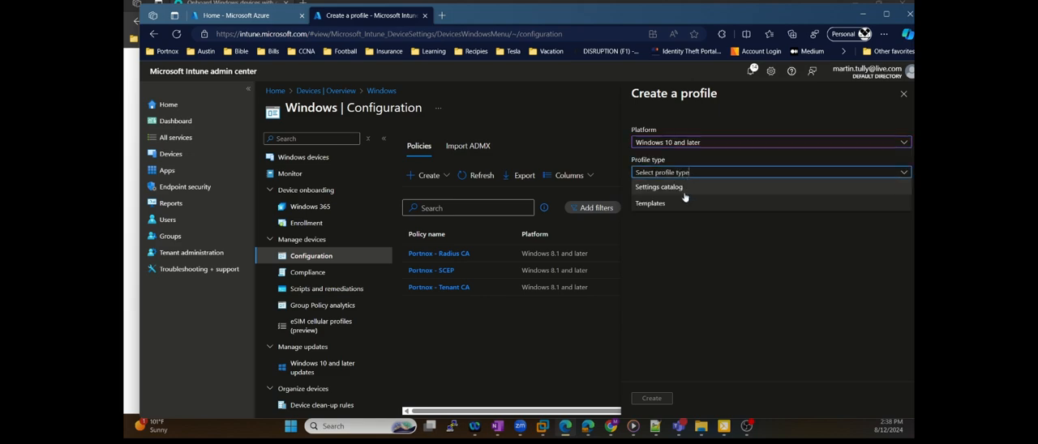
{"action": "left_click", "coordinate": [690, 199]}
{"action": "scroll", "coordinate": [727, 255], "scroll_direction": "down", "scroll_amount": 4}
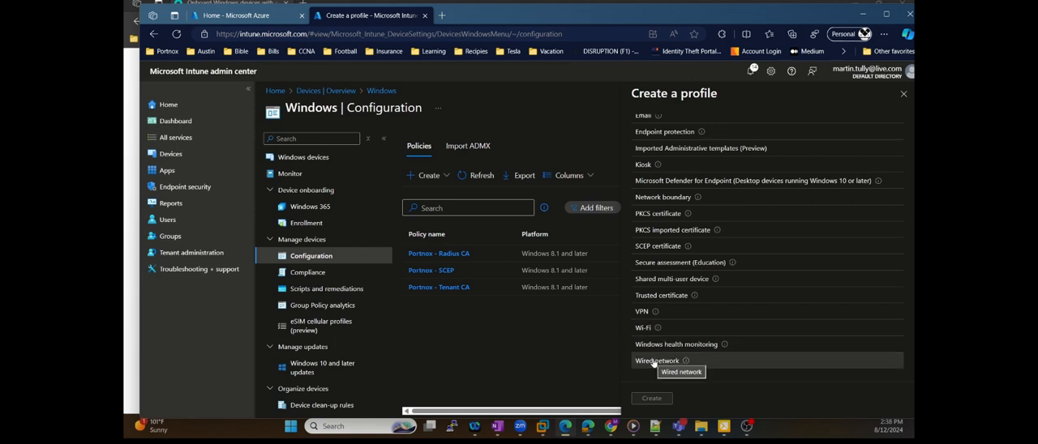
{"action": "left_click", "coordinate": [644, 329]}
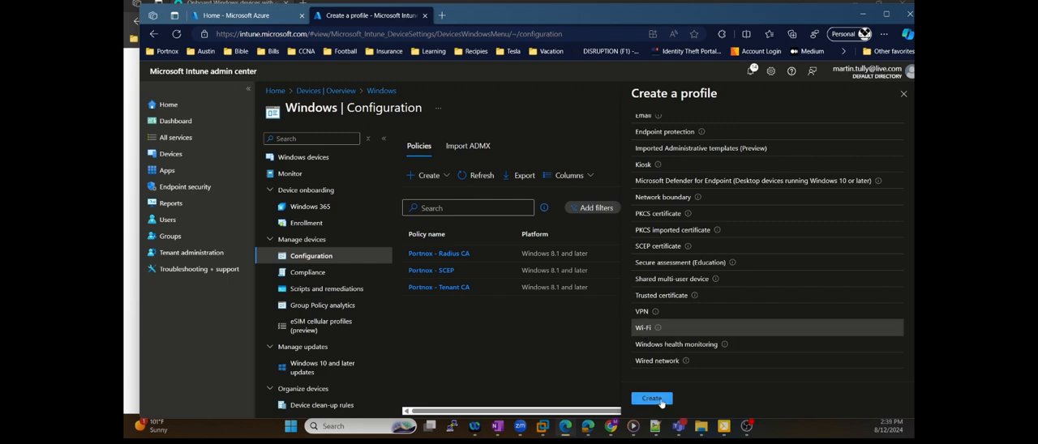
{"action": "left_click", "coordinate": [654, 398]}
Name the profile Portnox WiFi and set its Wi-Fi type to Enterprise
{"action": "left_click", "coordinate": [470, 171]}
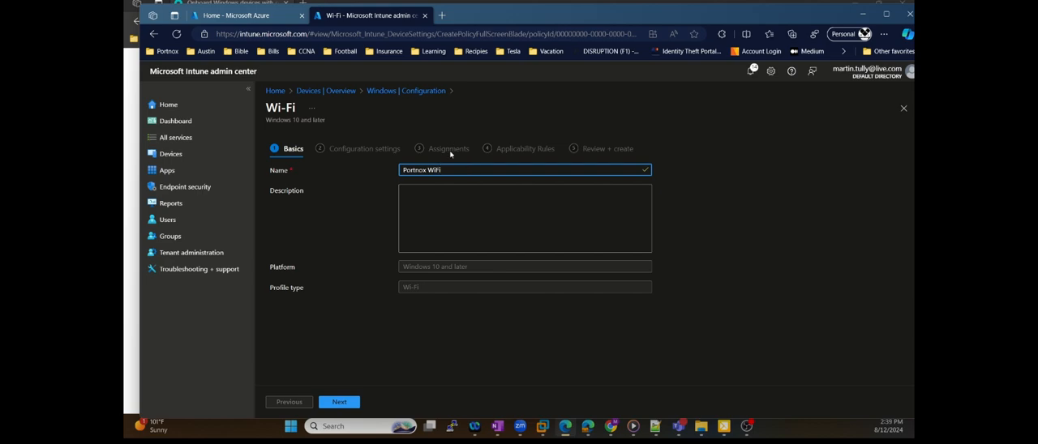
{"action": "left_click", "coordinate": [347, 403]}
{"action": "left_click", "coordinate": [417, 171]}
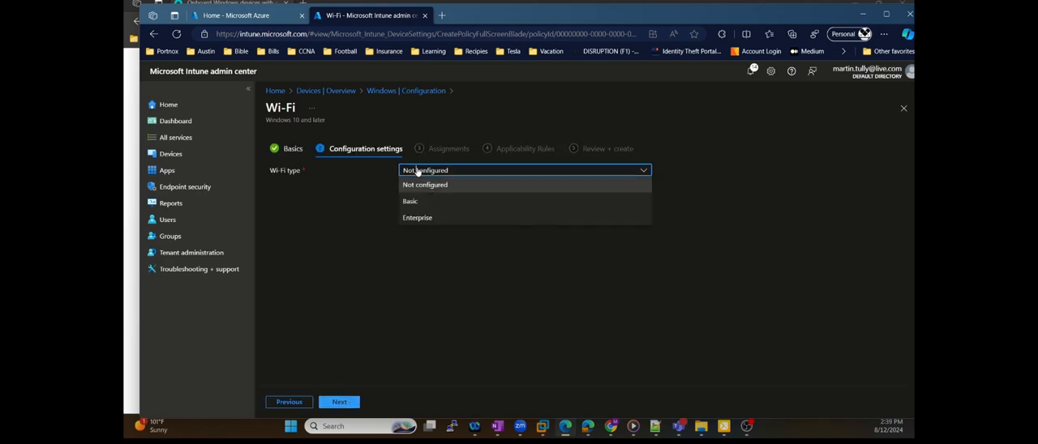
{"action": "left_click", "coordinate": [416, 219]}
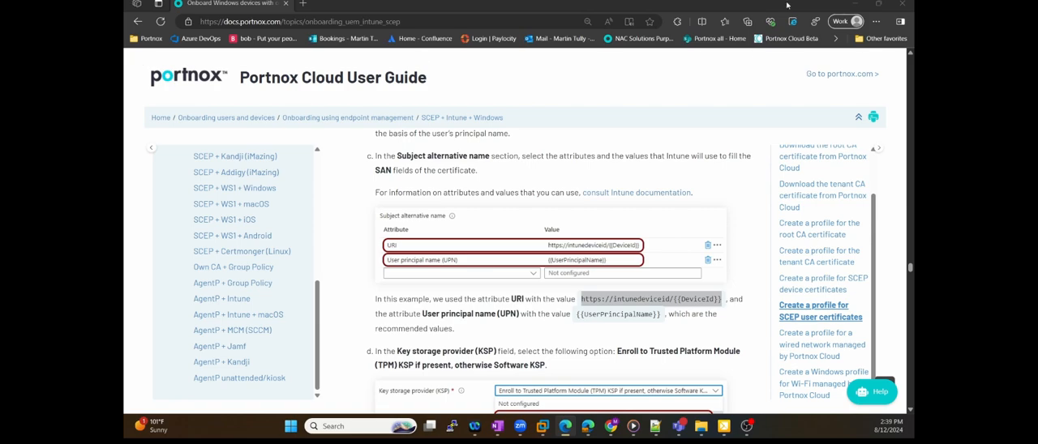
Switch to the Portnox11 virtual machine in VMware Workstation, check its available Wi-Fi networks, and return to the Intune Wi-Fi profile
{"action": "left_click", "coordinate": [856, 3]}
{"action": "left_click", "coordinate": [836, 396]}
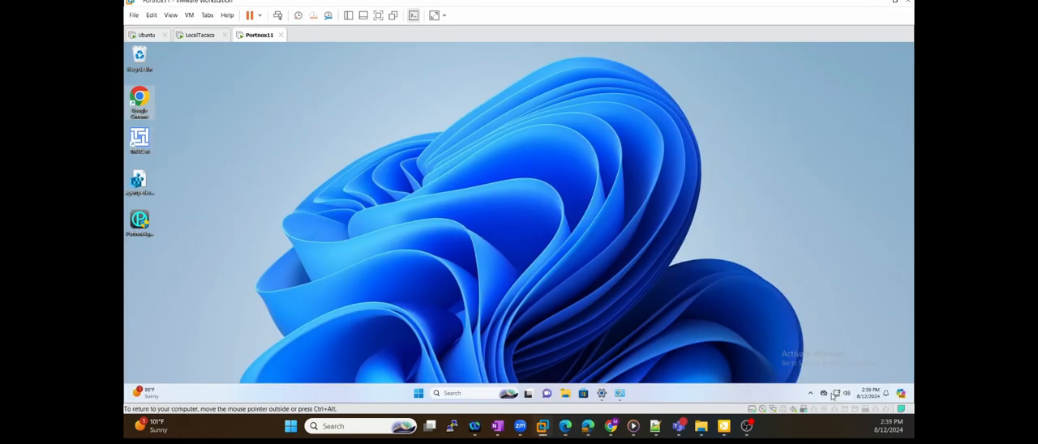
{"action": "left_click", "coordinate": [833, 395]}
{"action": "left_click", "coordinate": [811, 245]}
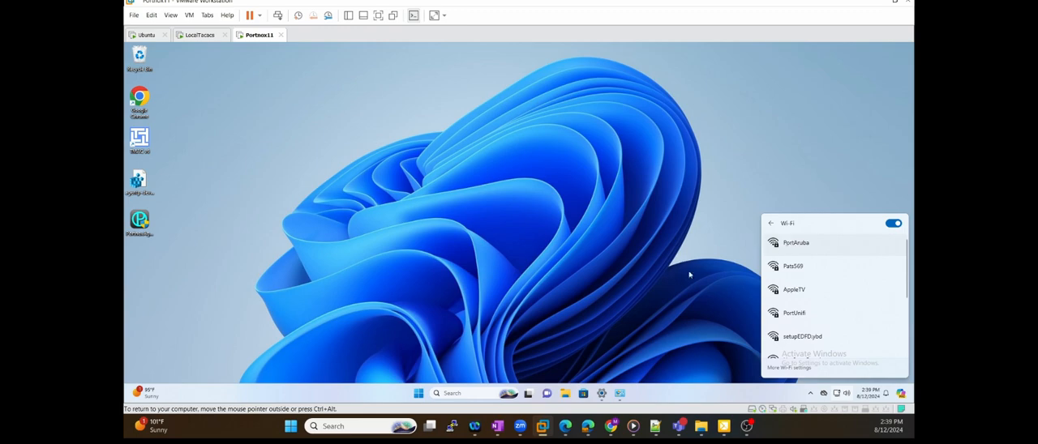
{"action": "left_click", "coordinate": [566, 426]}
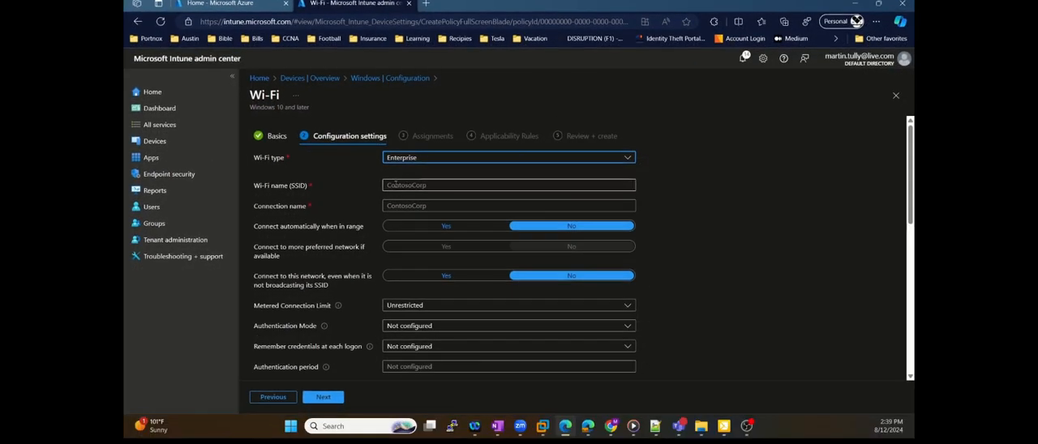
Enter PortnAruba as the Wi-Fi name (SSID) and PortAruba as the connection name
{"action": "left_click", "coordinate": [396, 185]}
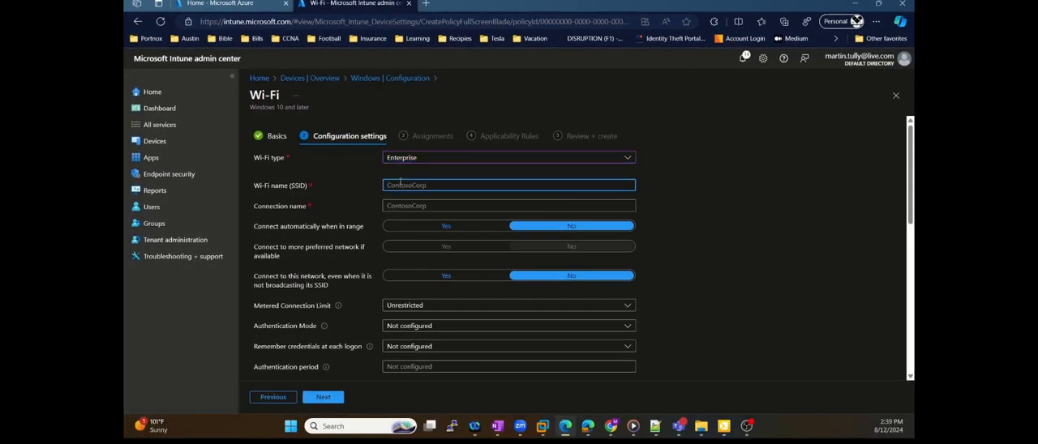
{"action": "type", "text": "PortAruba"}
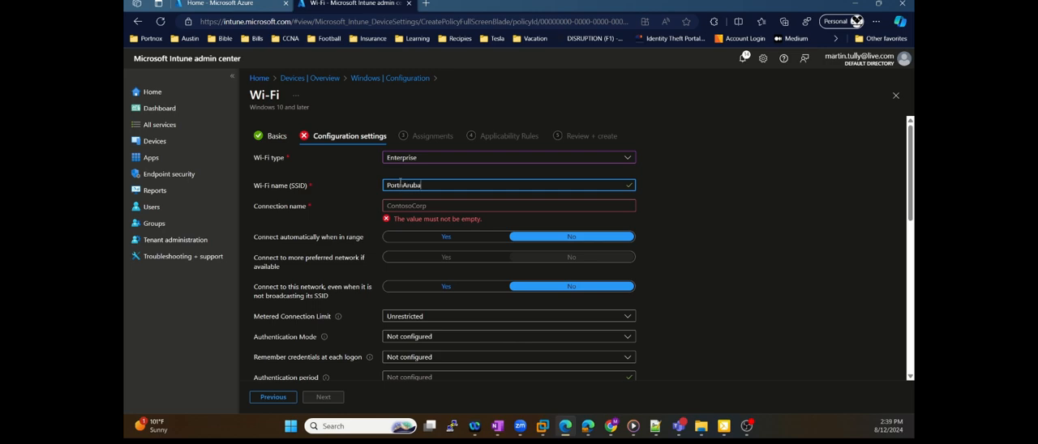
{"action": "key", "text": "Tab"}
{"action": "type", "text": "Por"}
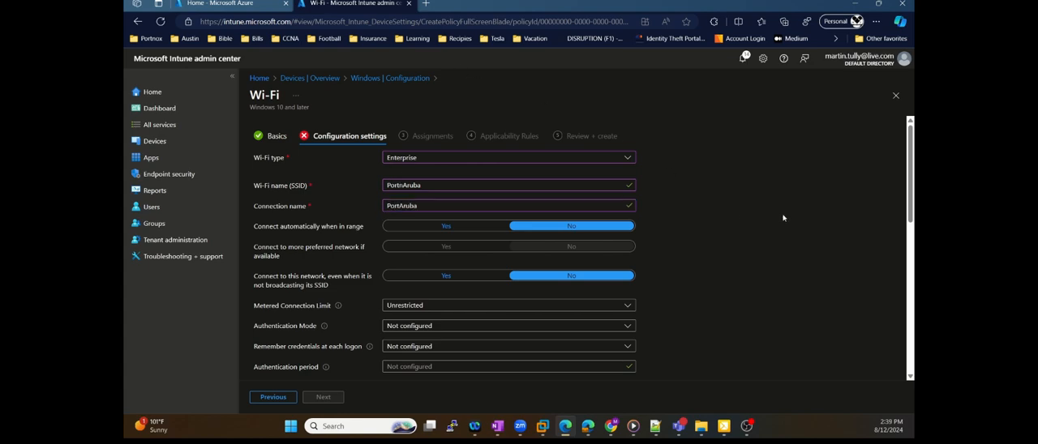
Set the Wi-Fi profile's EAP type to EAP - TLS, keeping the other connection settings at their defaults
{"action": "scroll", "coordinate": [769, 210], "scroll_direction": "down", "scroll_amount": 3}
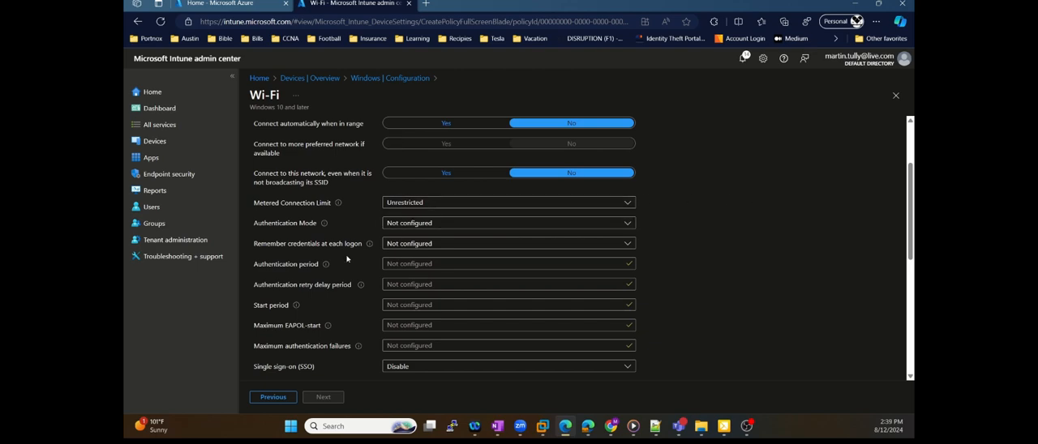
{"action": "scroll", "coordinate": [357, 263], "scroll_direction": "up", "scroll_amount": 2}
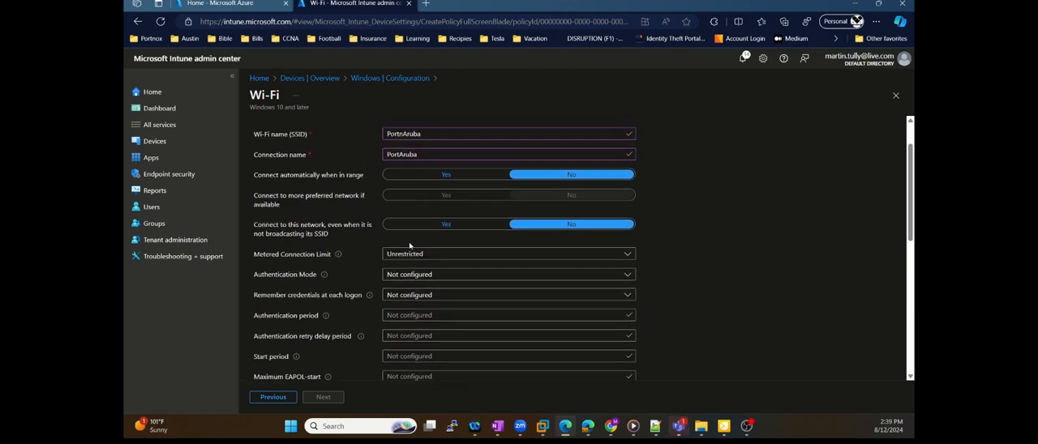
{"action": "scroll", "coordinate": [692, 203], "scroll_direction": "down", "scroll_amount": 5}
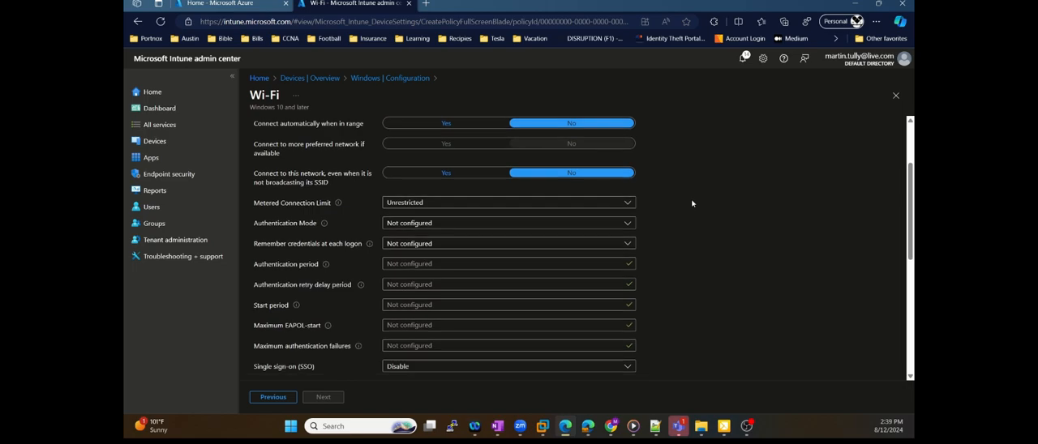
{"action": "scroll", "coordinate": [692, 203], "scroll_direction": "down", "scroll_amount": 6}
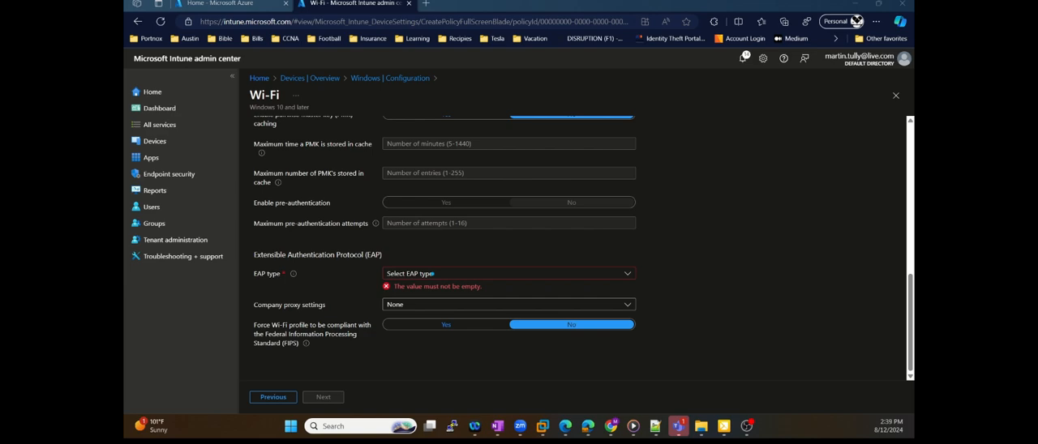
{"action": "left_click", "coordinate": [529, 282]}
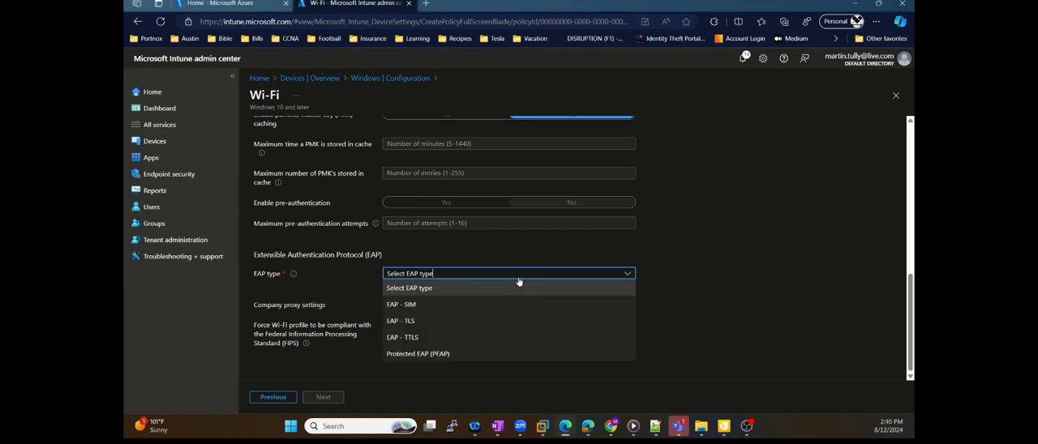
{"action": "left_click", "coordinate": [413, 322]}
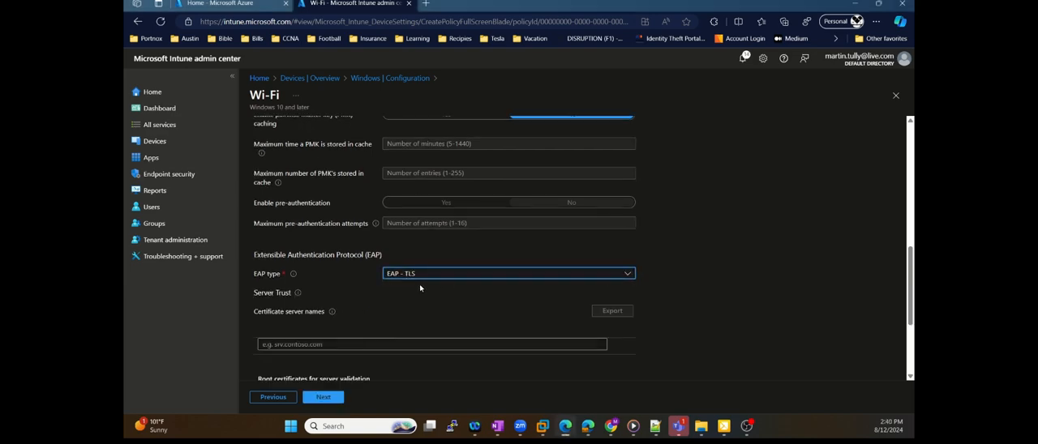
{"action": "scroll", "coordinate": [420, 288], "scroll_direction": "down", "scroll_amount": 3}
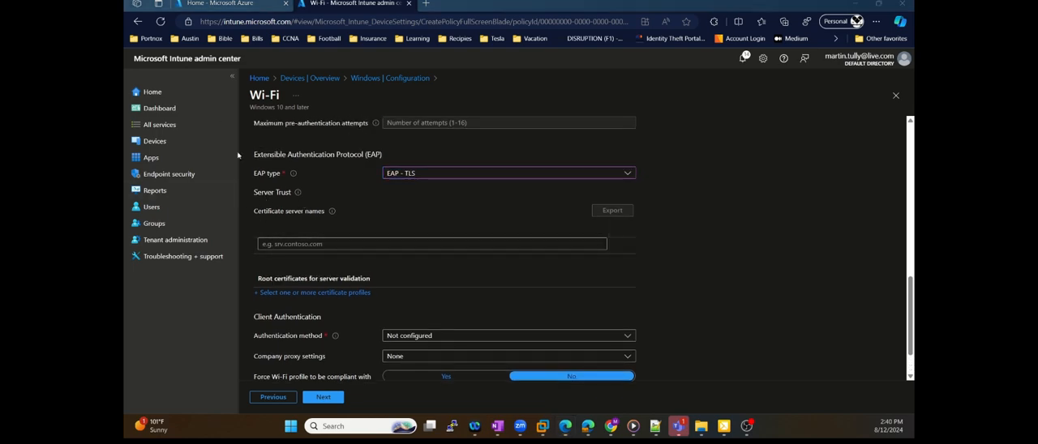
Add the Portnox - Radius CA profile as the root certificate for server validation
{"action": "left_click_drag", "start_coordinate": [236, 230], "coordinate": [256, 199]}
{"action": "left_click", "coordinate": [324, 293]}
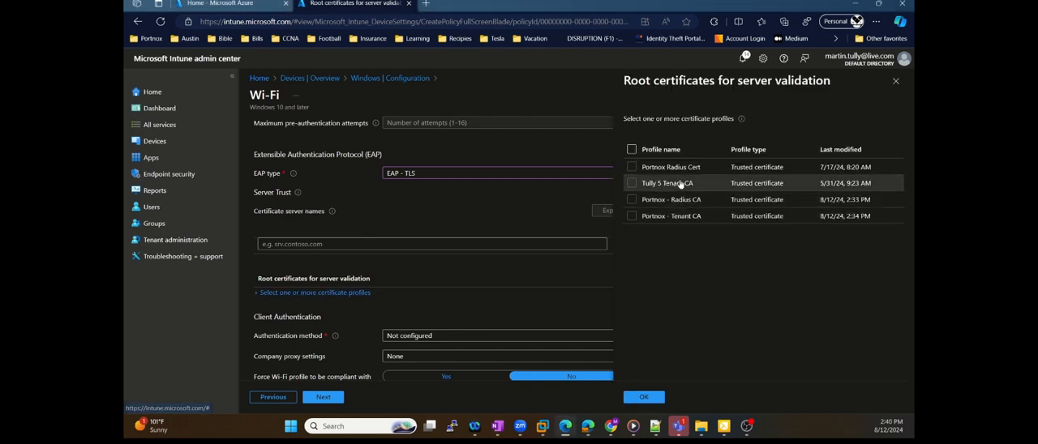
{"action": "left_click", "coordinate": [632, 200]}
{"action": "left_click", "coordinate": [644, 398]}
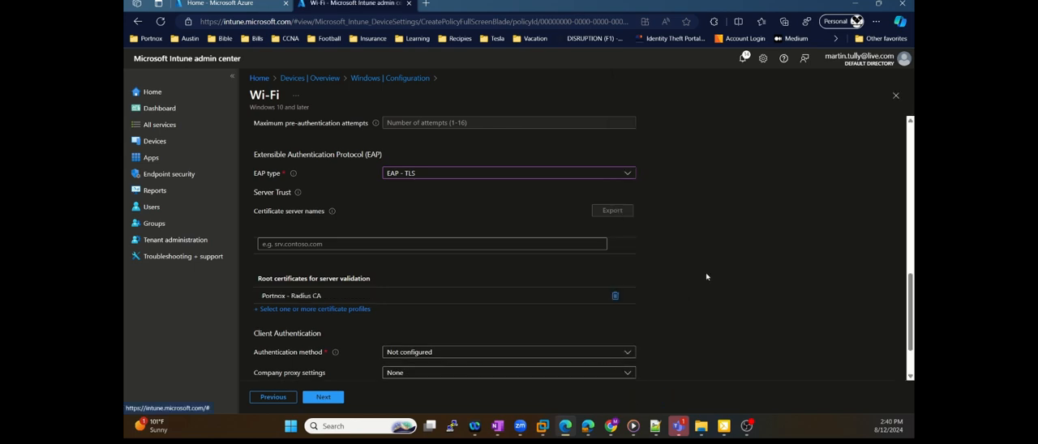
Set client authentication to SCEP certificate and select the Portnox - SCEP profile as the client identity certificate
{"action": "scroll", "coordinate": [709, 228], "scroll_direction": "down", "scroll_amount": 2}
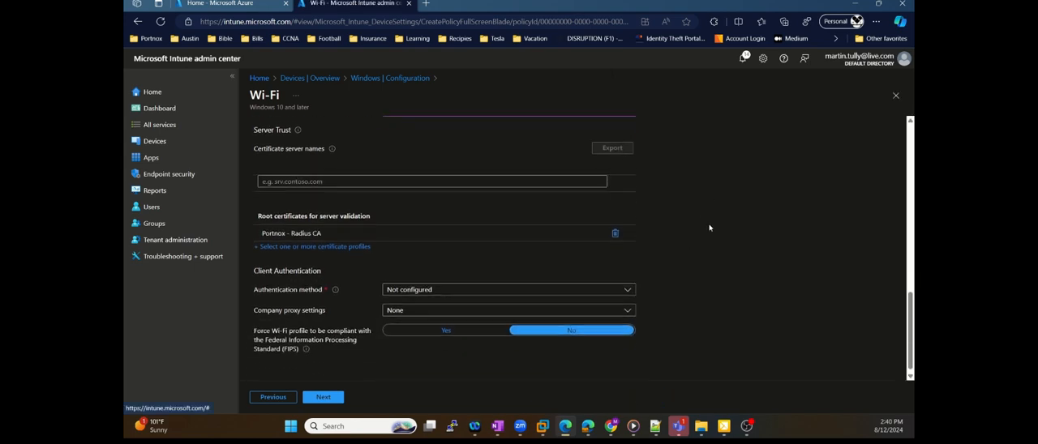
{"action": "left_click", "coordinate": [612, 289]}
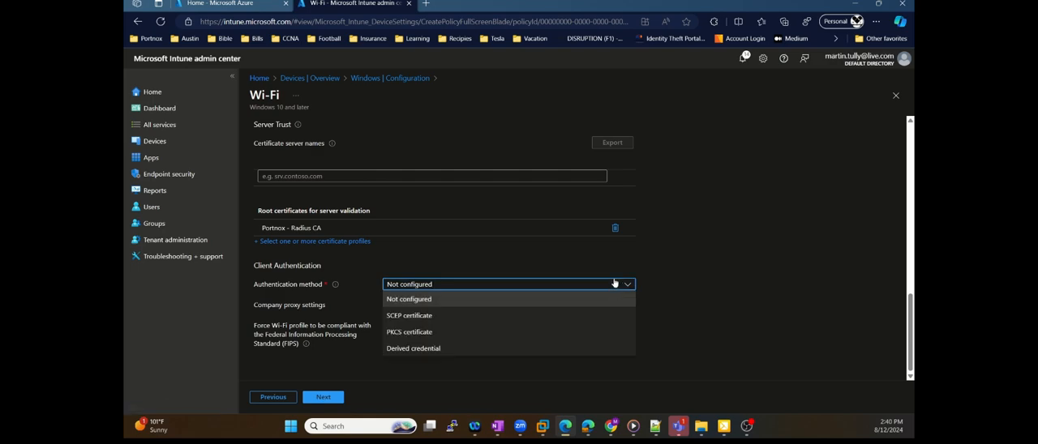
{"action": "left_click", "coordinate": [405, 317]}
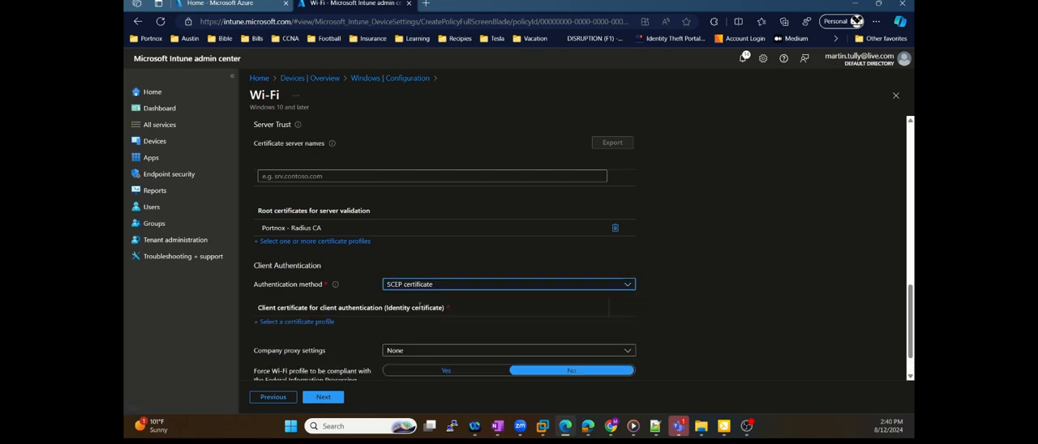
{"action": "left_click", "coordinate": [297, 322]}
{"action": "left_click", "coordinate": [667, 168]}
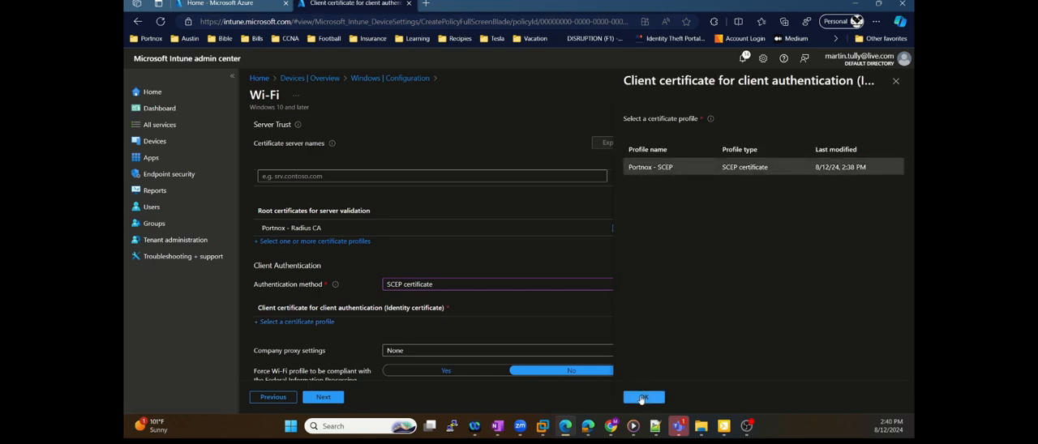
{"action": "left_click", "coordinate": [642, 396]}
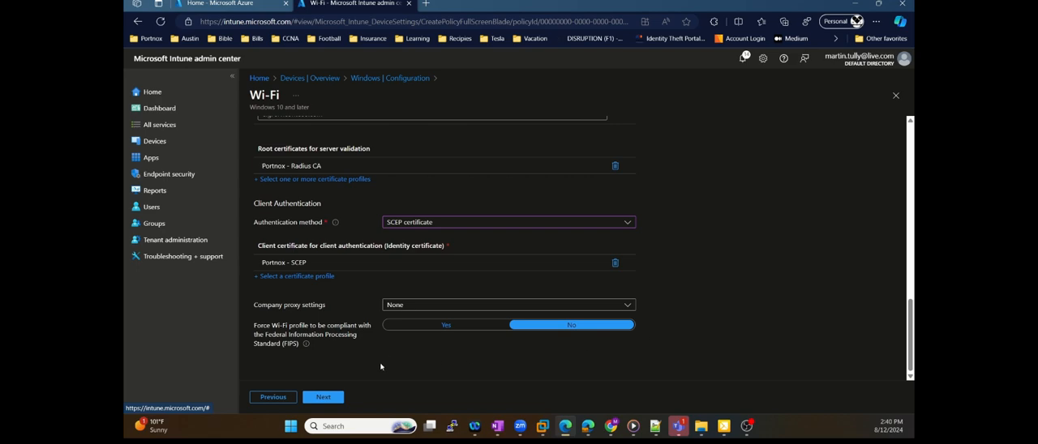
Assign the Wi-Fi profile to the Portnox Intune Users group
{"action": "left_click", "coordinate": [342, 399]}
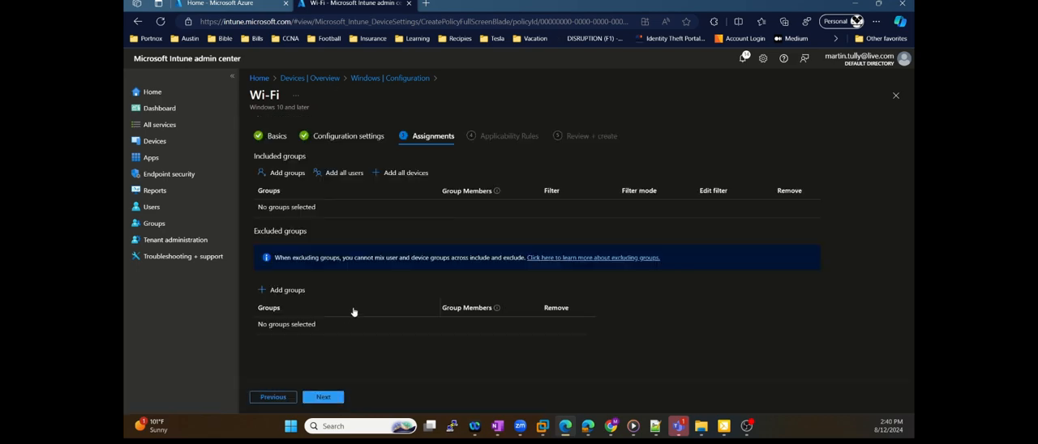
{"action": "left_click", "coordinate": [280, 173]}
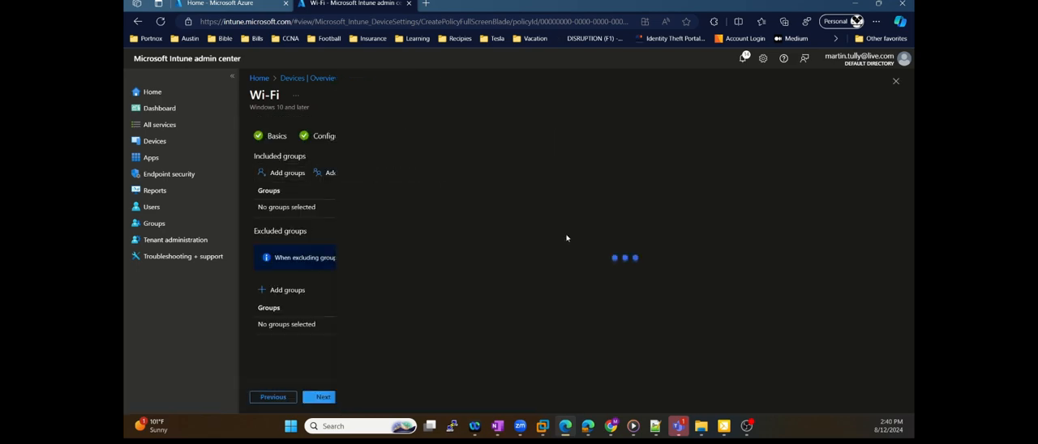
{"action": "scroll", "coordinate": [568, 233], "scroll_direction": "down", "scroll_amount": 3}
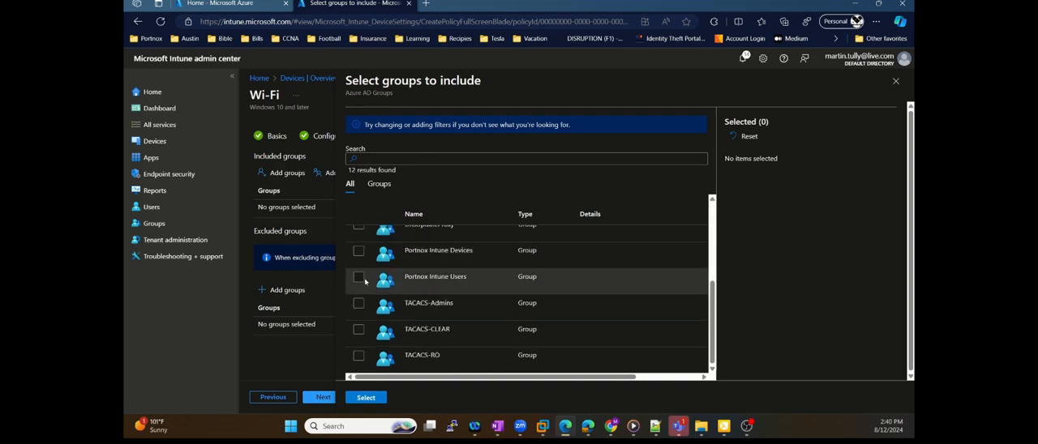
{"action": "left_click", "coordinate": [361, 279]}
{"action": "left_click", "coordinate": [367, 399]}
Create the Portnox WiFi profile without applicability rules and refresh the policy list
{"action": "left_click", "coordinate": [331, 400]}
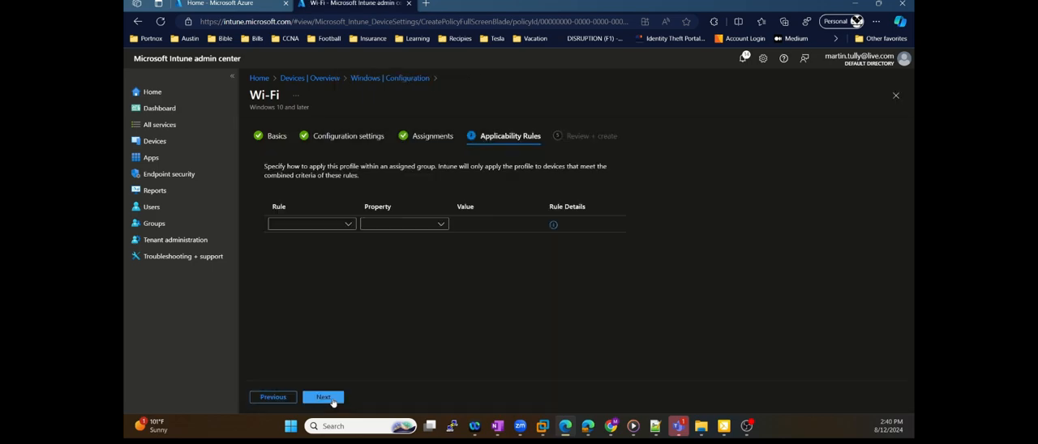
{"action": "left_click", "coordinate": [331, 399]}
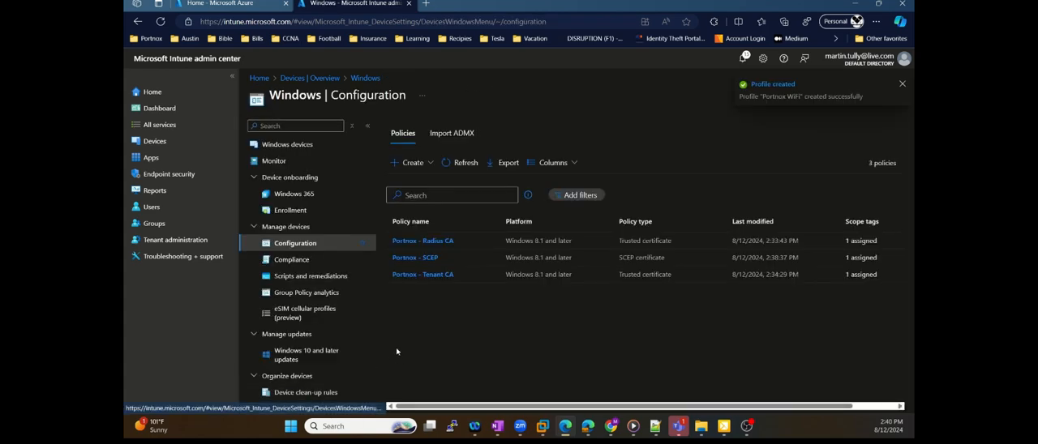
{"action": "left_click", "coordinate": [462, 163]}
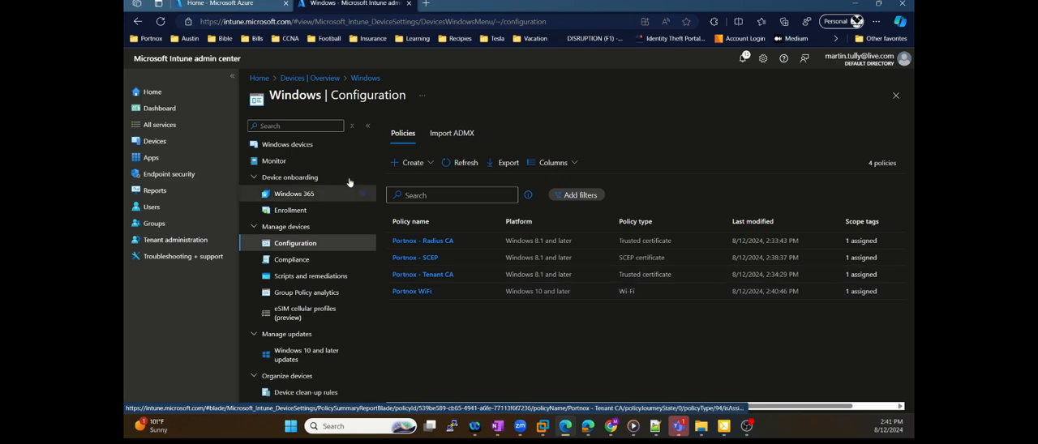
View the enrolled Windows devices and reopen the Windows configuration policies
{"action": "left_click", "coordinate": [161, 141]}
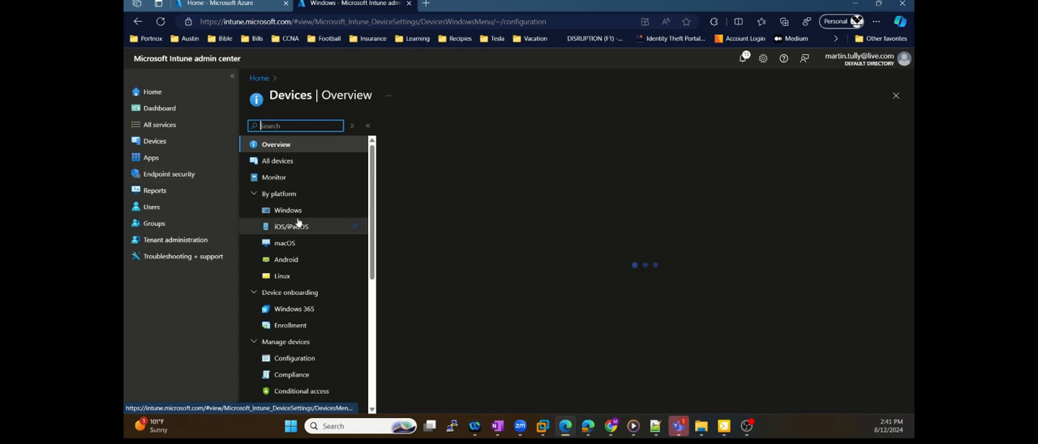
{"action": "left_click", "coordinate": [425, 190]}
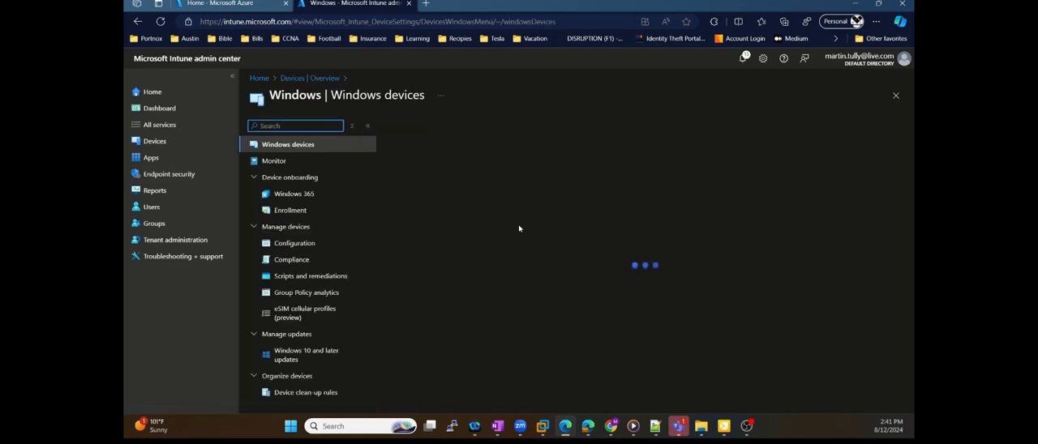
{"action": "left_click", "coordinate": [302, 244]}
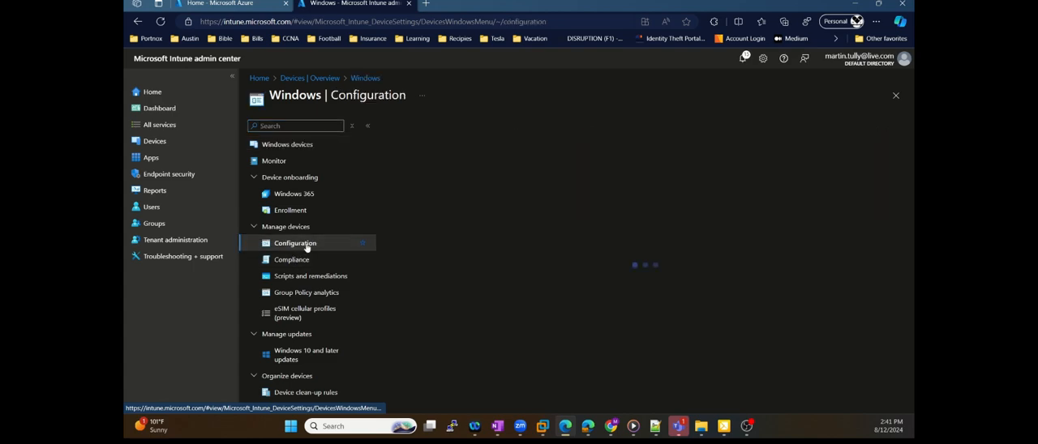